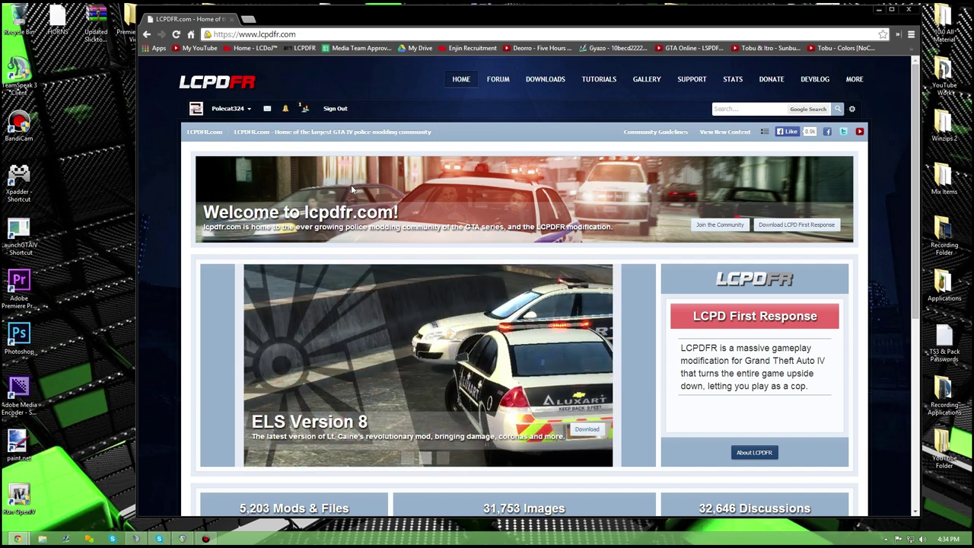
Maximize and restore the LCPDFR browser window, then move it and enlarge it toward the top-left.
double_click(466, 22)
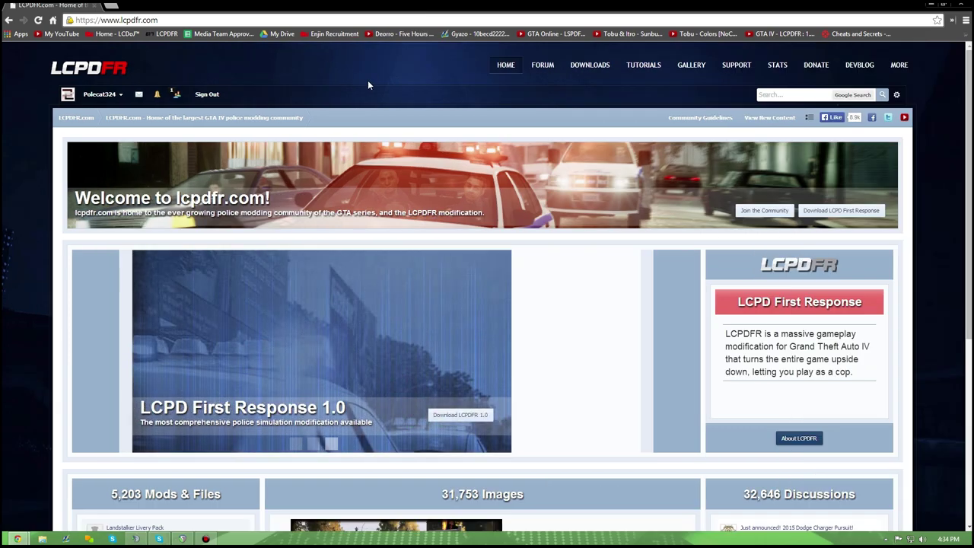
double_click(533, 6)
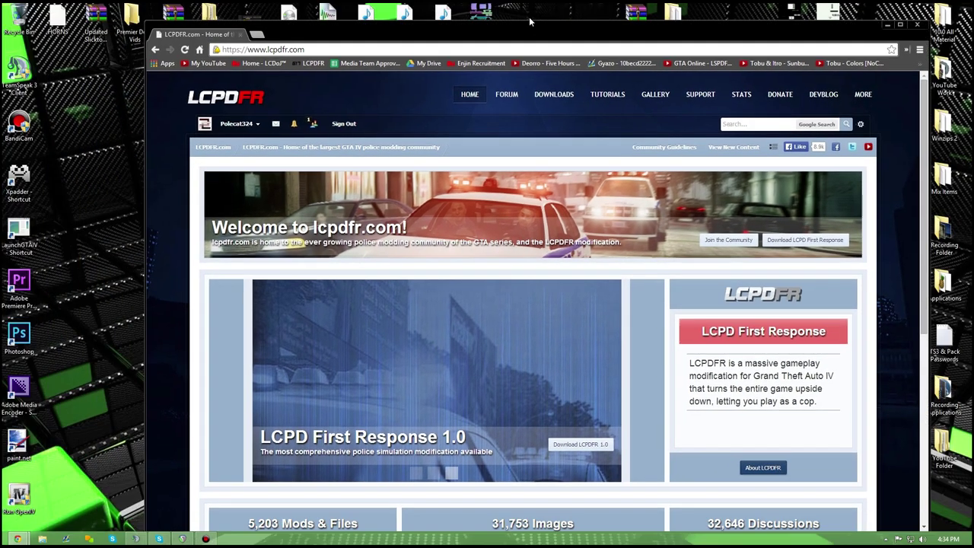
drag(533, 17, 564, 14)
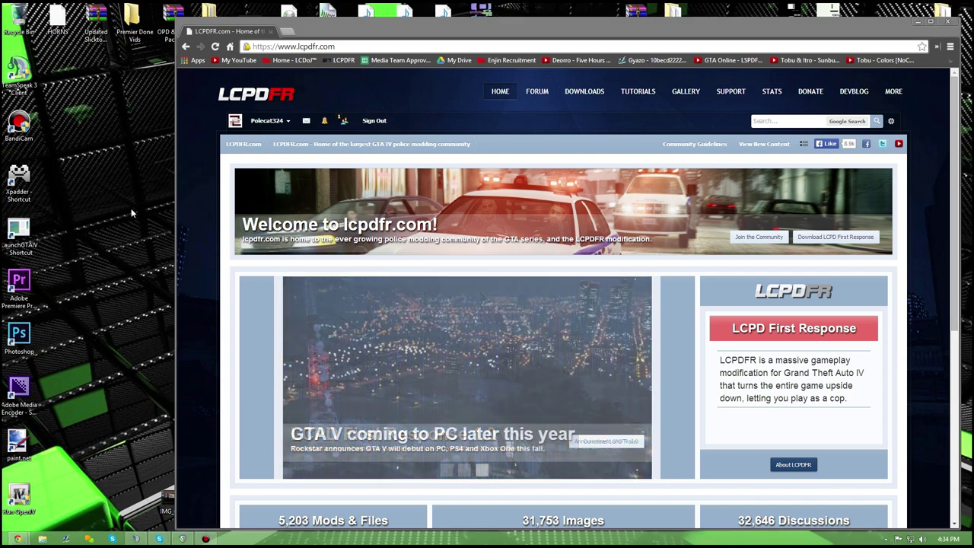
drag(175, 194, 134, 190)
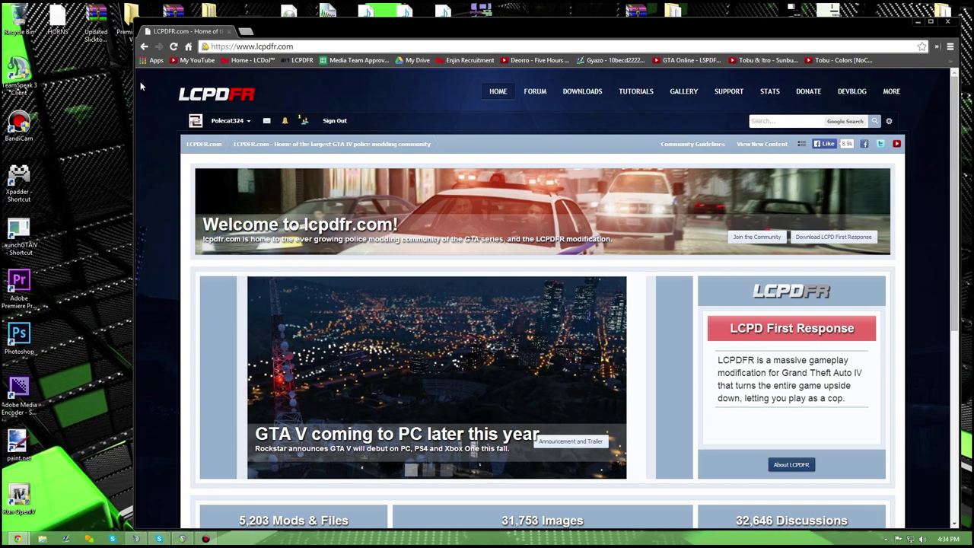
drag(135, 27, 87, 15)
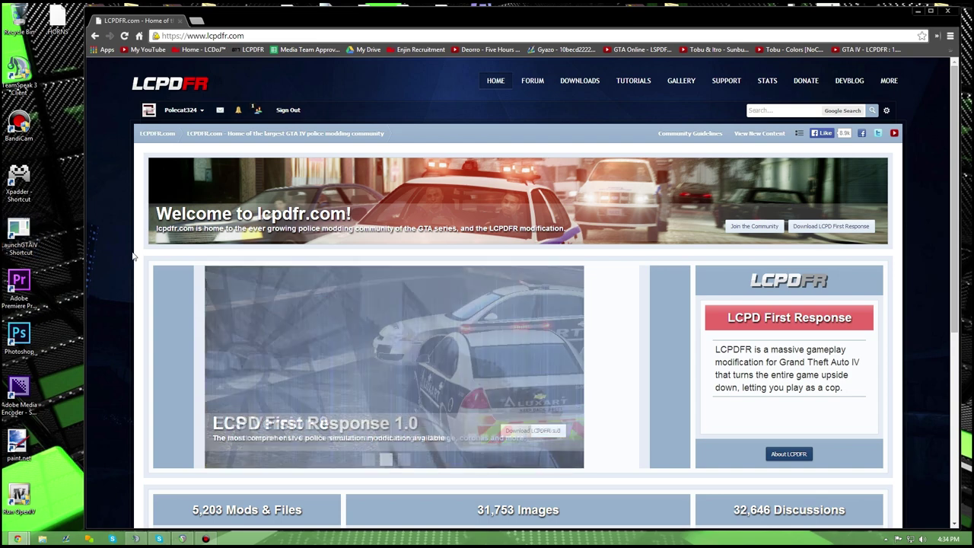
Open the GTAIV_Disk1 disc in File Explorer and run its Autorun program.
click(42, 539)
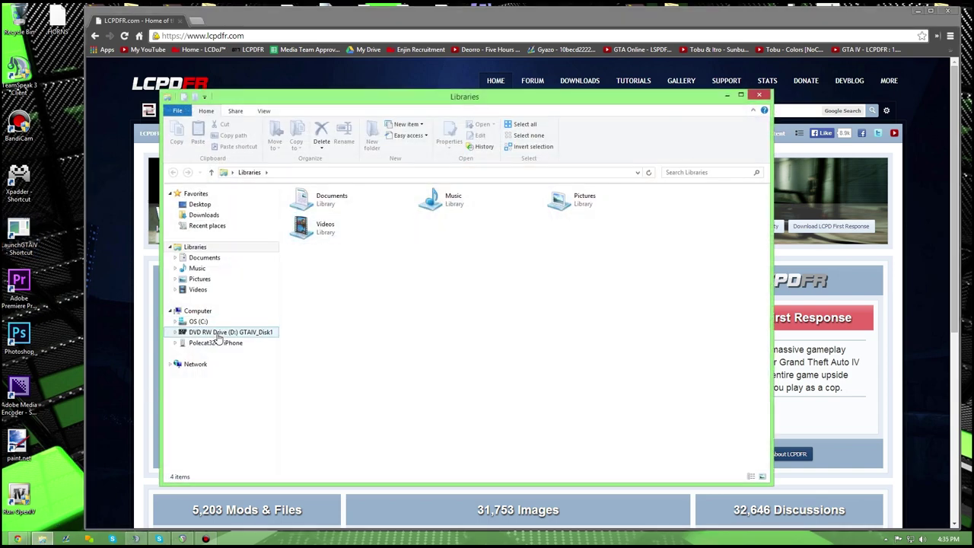
click(218, 335)
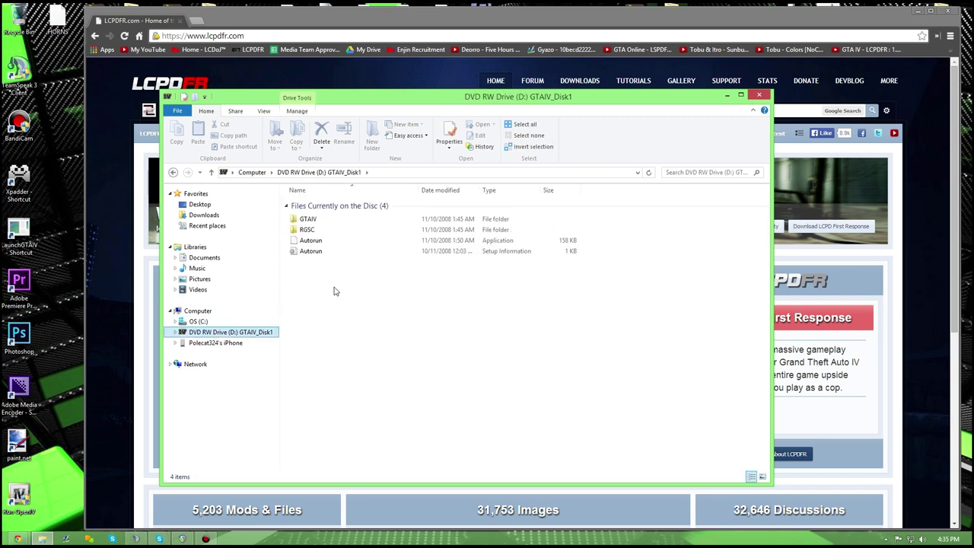
double_click(309, 240)
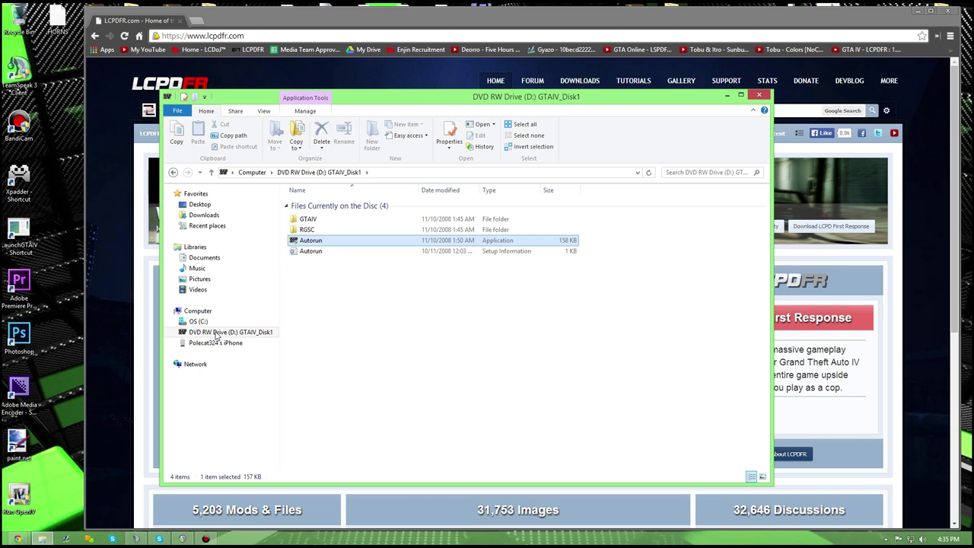
Check Autorun's compatibility settings: Windows XP (Service Pack 3) mode, run as administrator.
key(shift+F10)
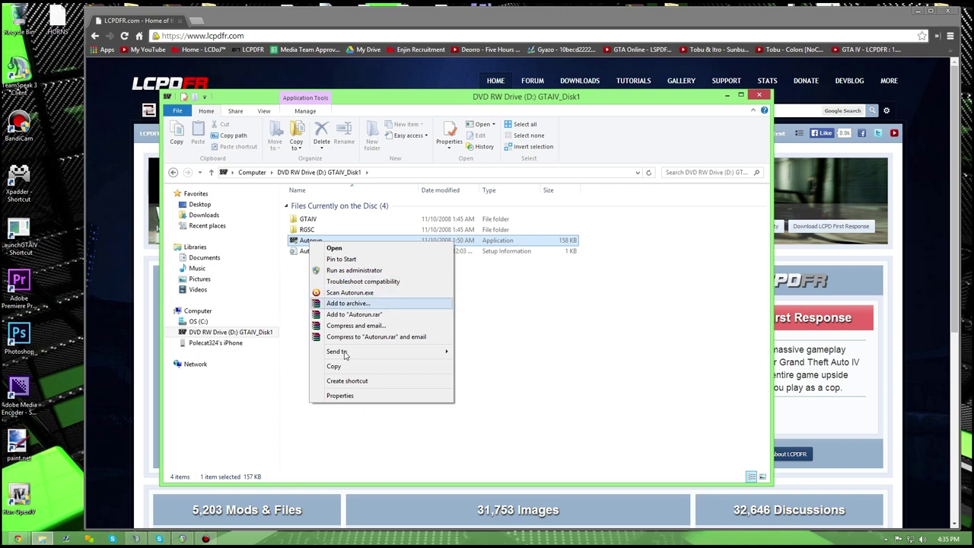
click(344, 394)
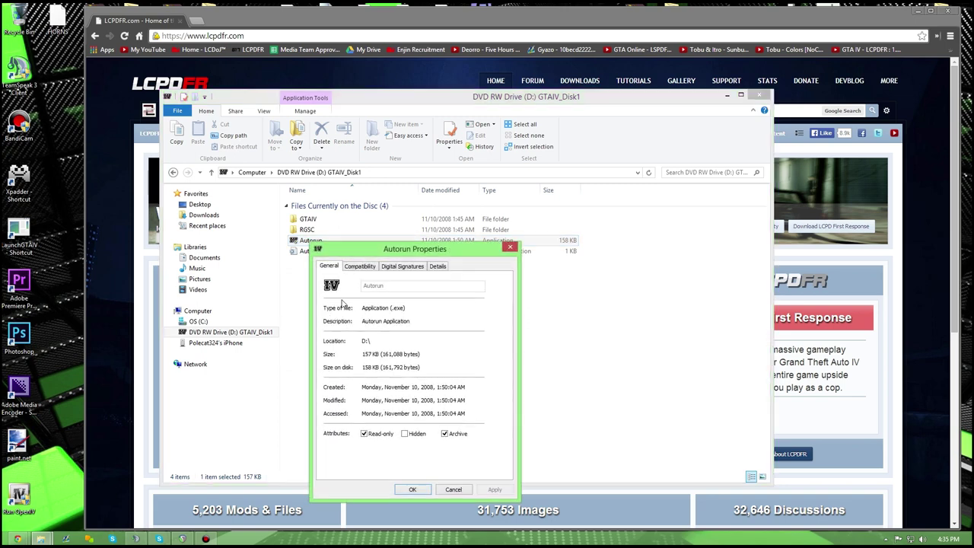
click(359, 266)
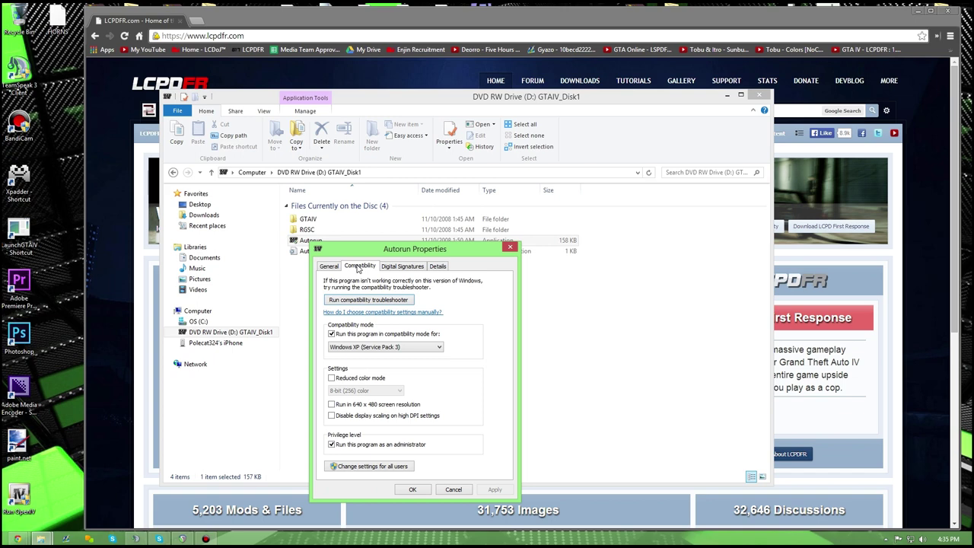
click(510, 249)
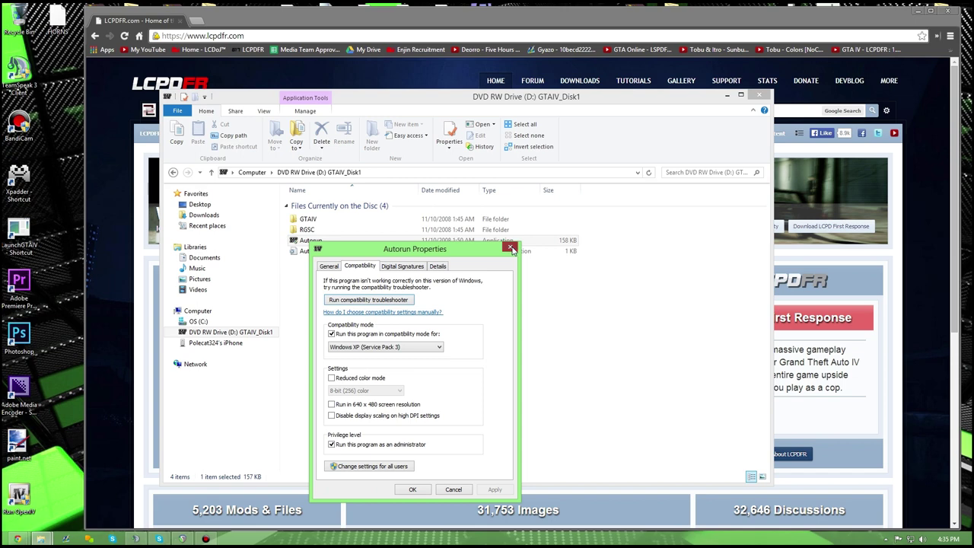
Close the disc window and load google.com in a new Chrome tab.
click(761, 95)
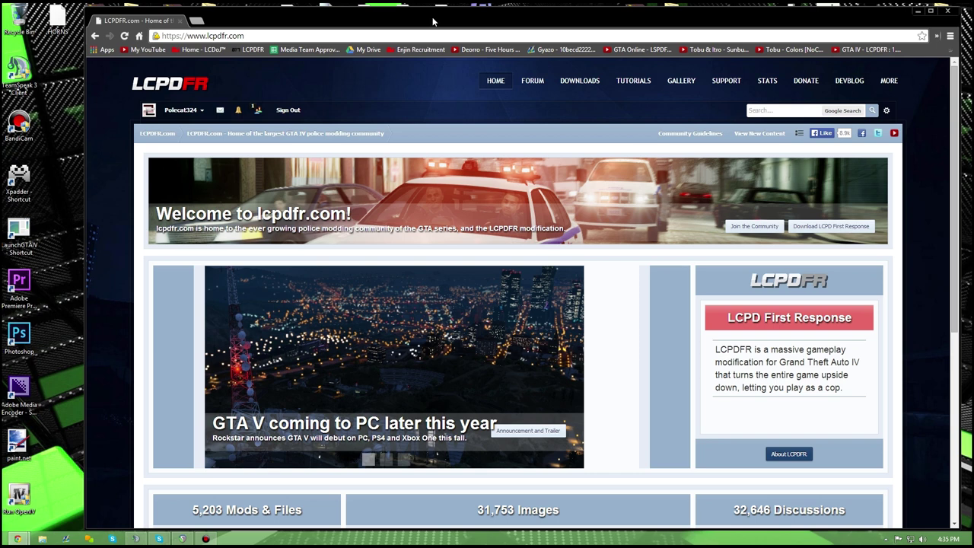
click(196, 21)
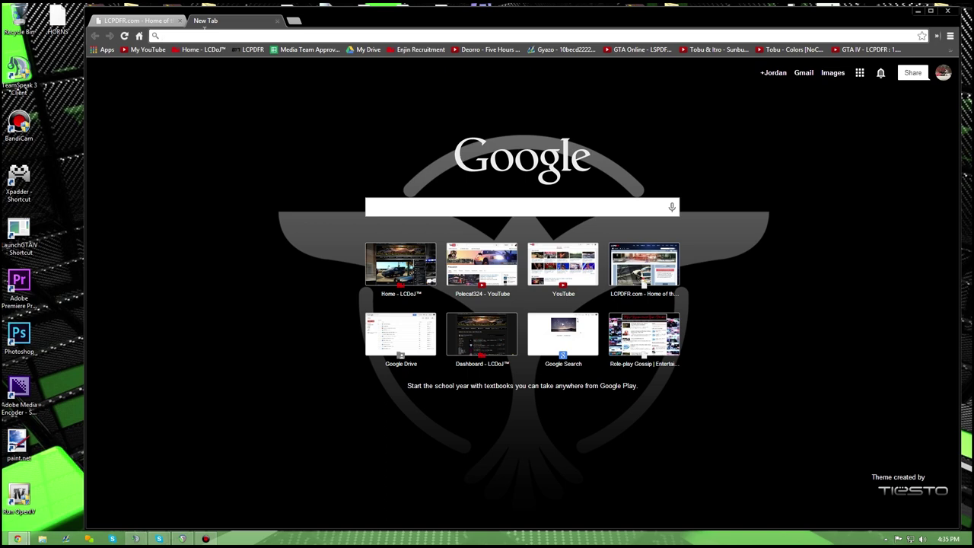
text(google.com)
key(Return)
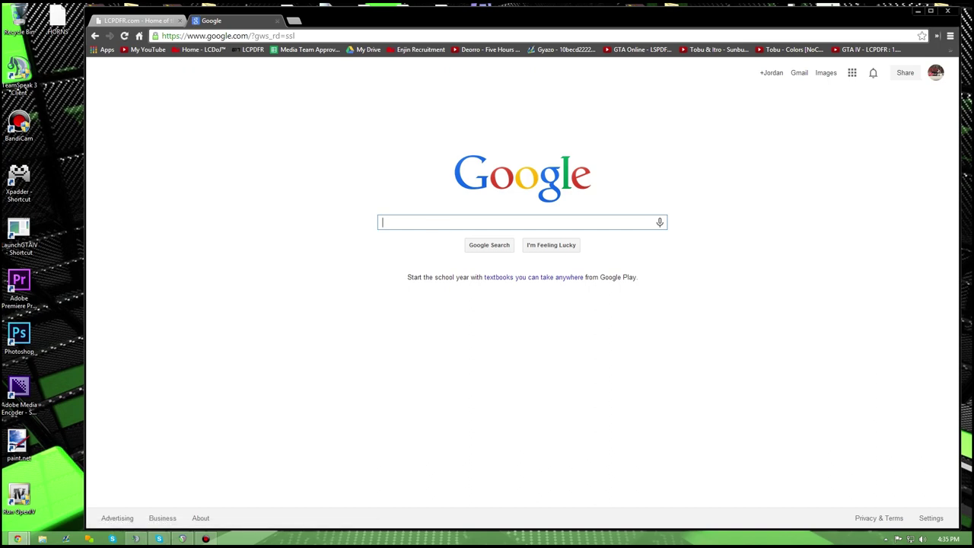
Search 'rockstar games 1.0.7.0' and open the top Patch 7 result in a new tab.
text(r)
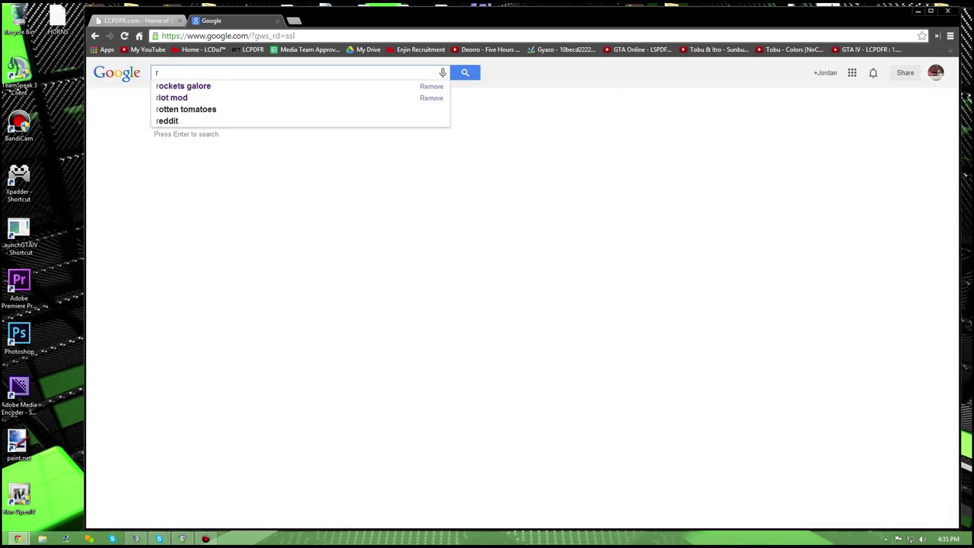
text(ockstar)
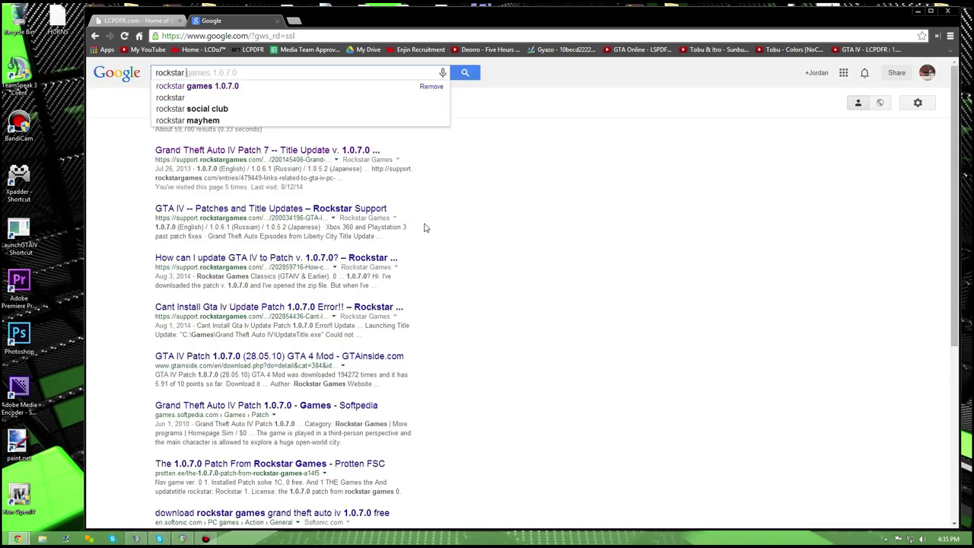
key(Down)
key(Return)
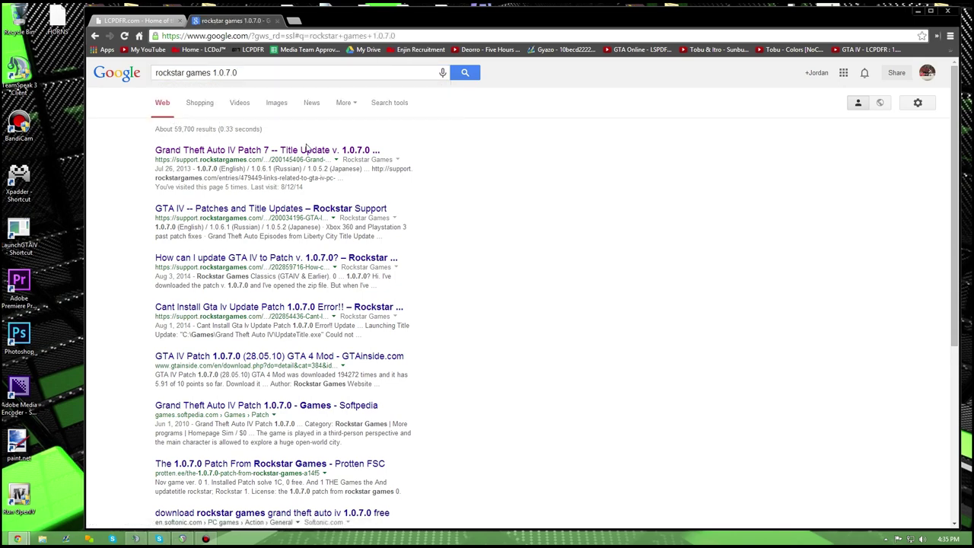
right_click(307, 149)
click(335, 155)
click(333, 21)
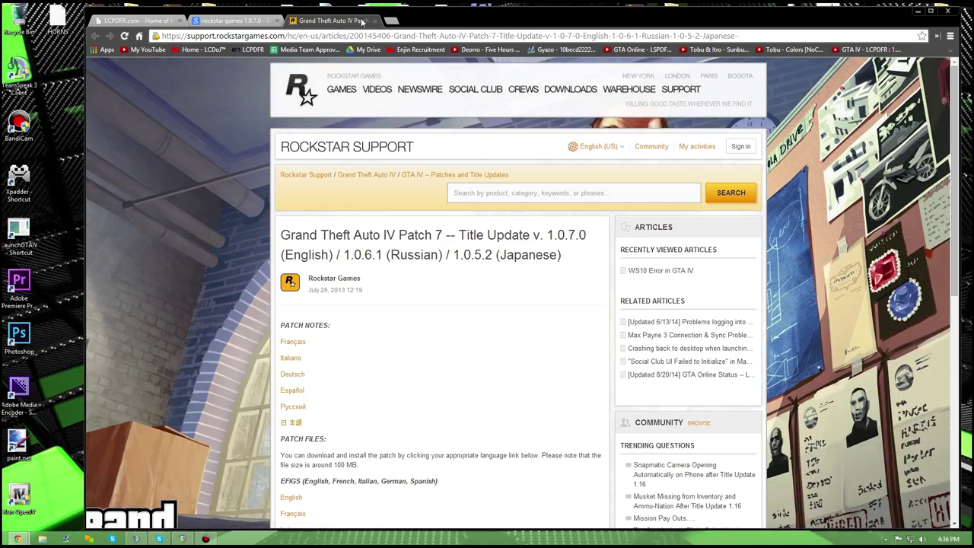
Download the English title_update_7_EN.zip from the article, then launch GTA IV from the desktop shortcut.
scroll(327, 260, down, 2)
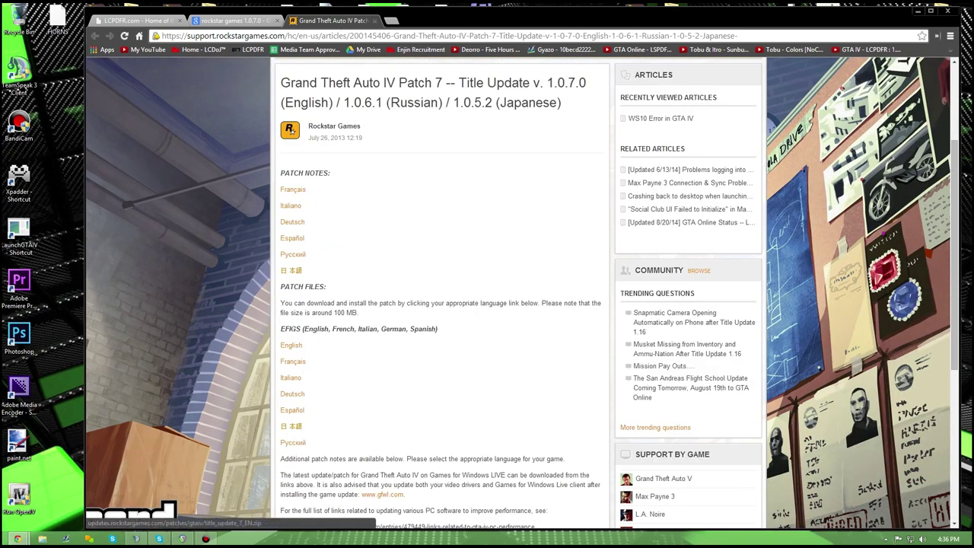
click(292, 345)
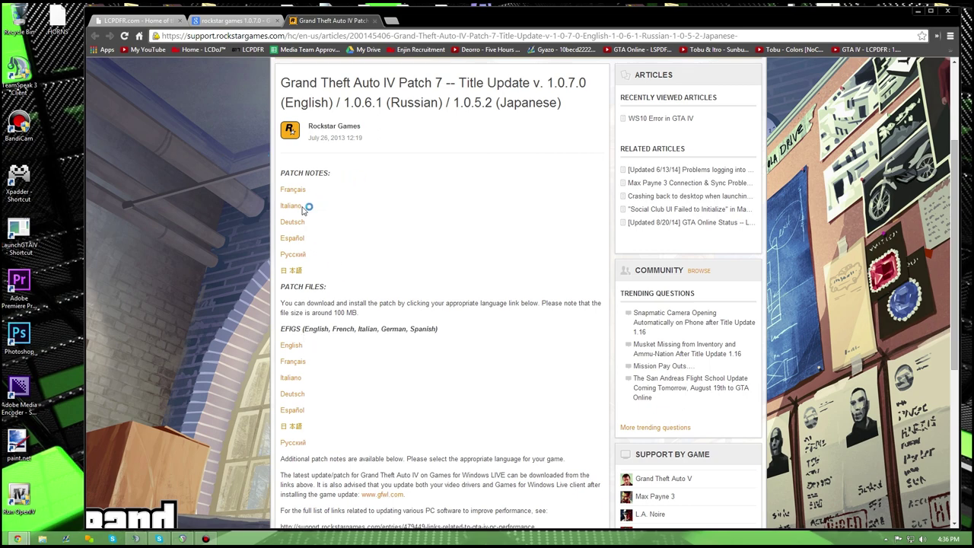
click(293, 346)
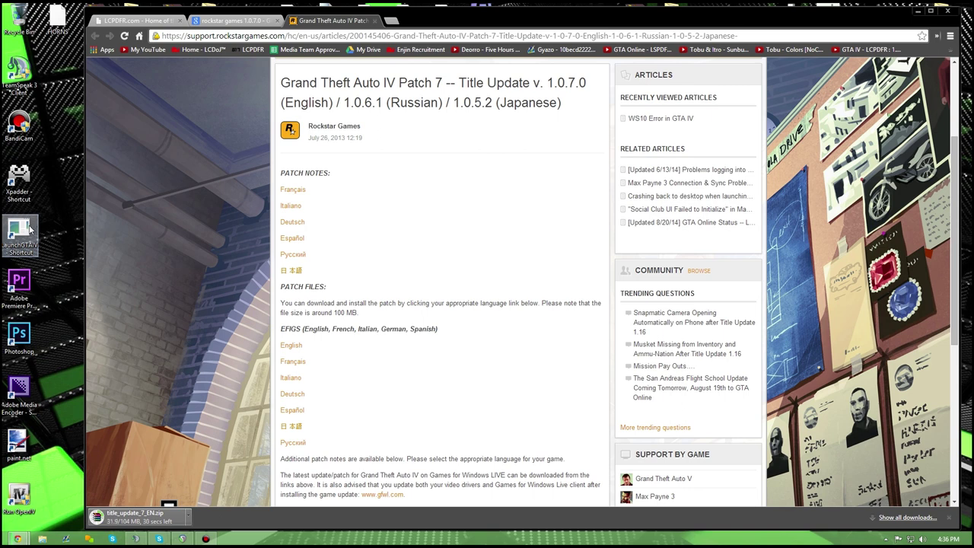
double_click(25, 231)
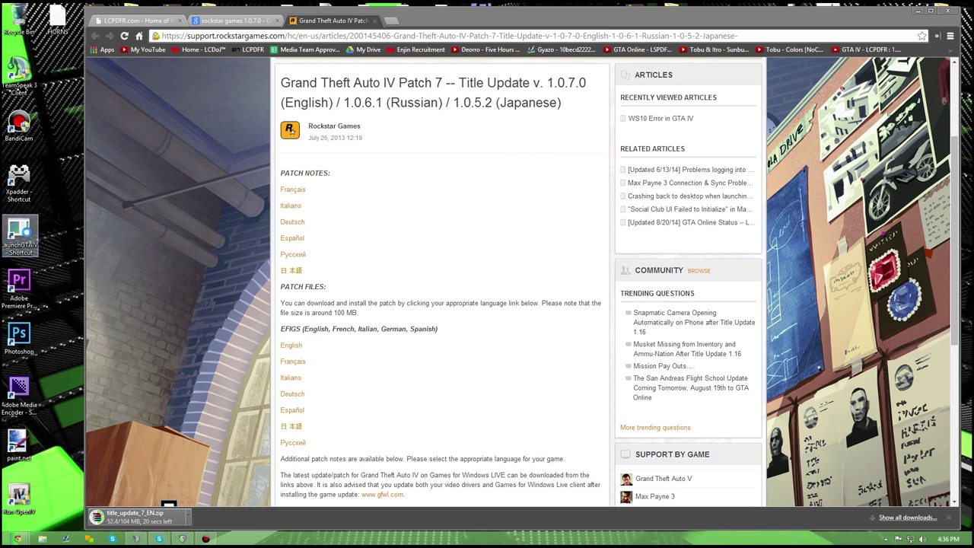
Open the GTA IV launcher's file location from the desktop shortcut and scroll through it.
right_click(26, 230)
click(53, 244)
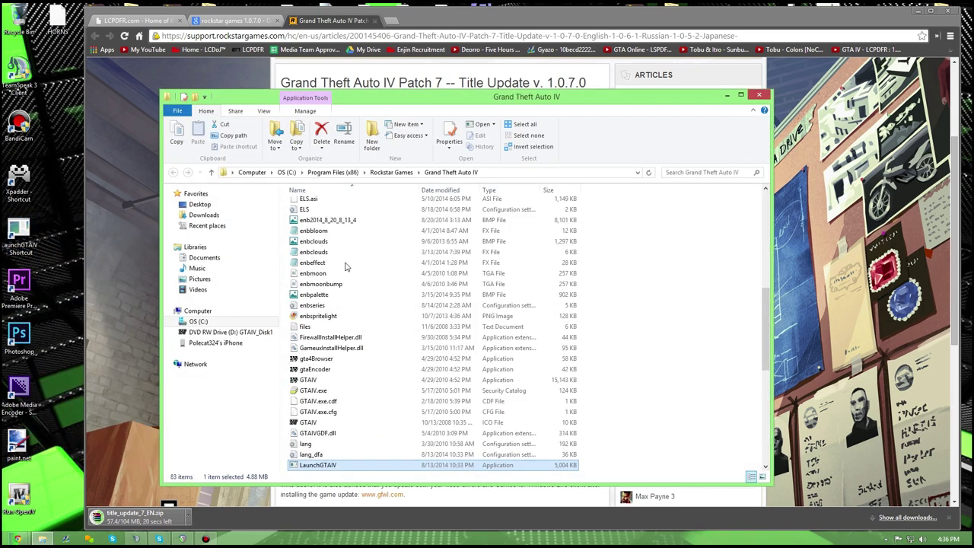
scroll(349, 274, up, 9)
scroll(353, 273, down, 7)
scroll(353, 273, up, 7)
scroll(374, 270, down, 8)
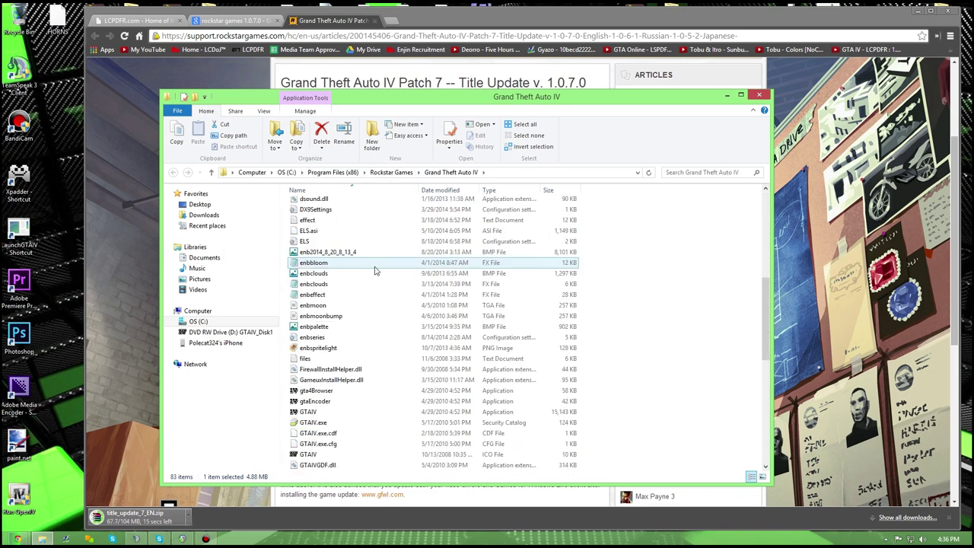
scroll(375, 270, down, 11)
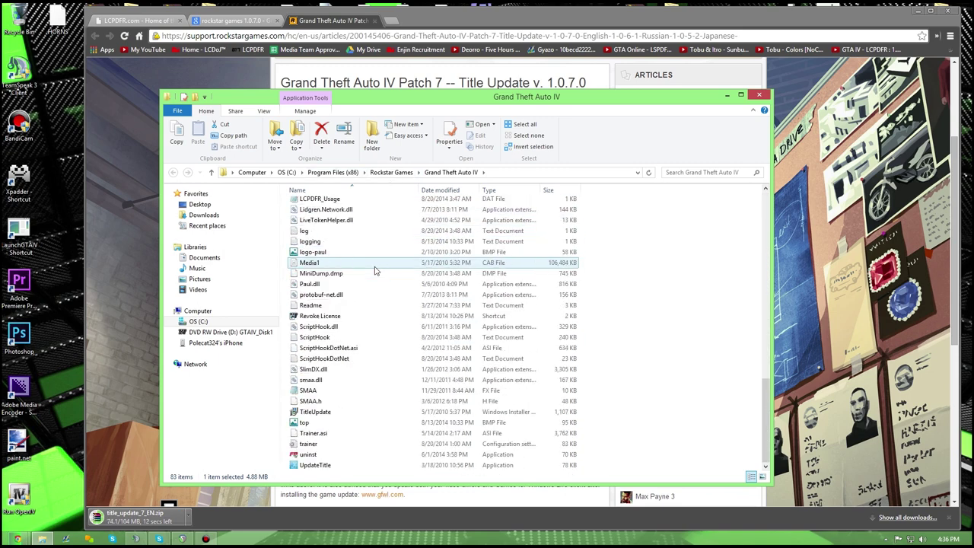
scroll(375, 270, up, 18)
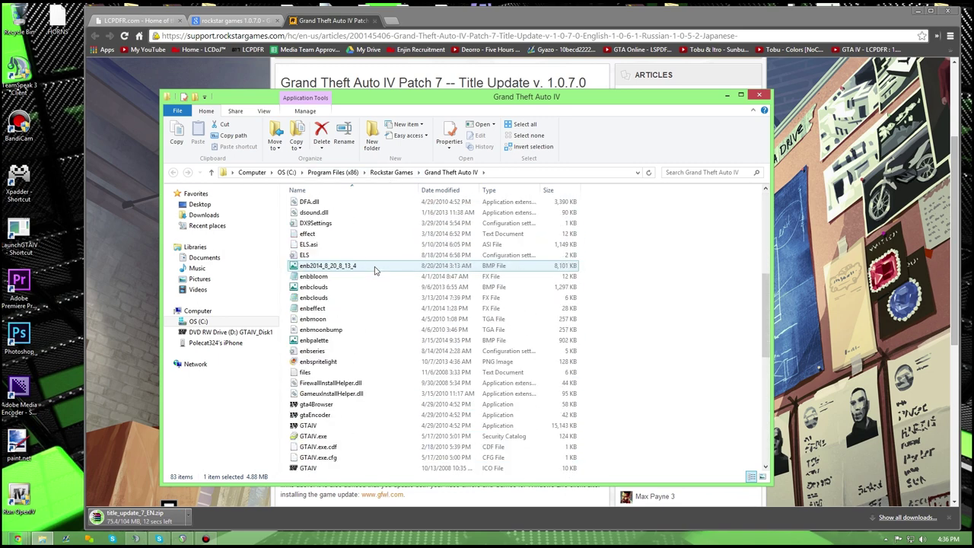
Browse into the Grand Theft Auto IV - Copy folder and select LaunchGTAIV.
click(388, 173)
click(347, 218)
double_click(347, 217)
scroll(373, 229, down, 2)
scroll(393, 232, up, 2)
scroll(393, 232, up, 2)
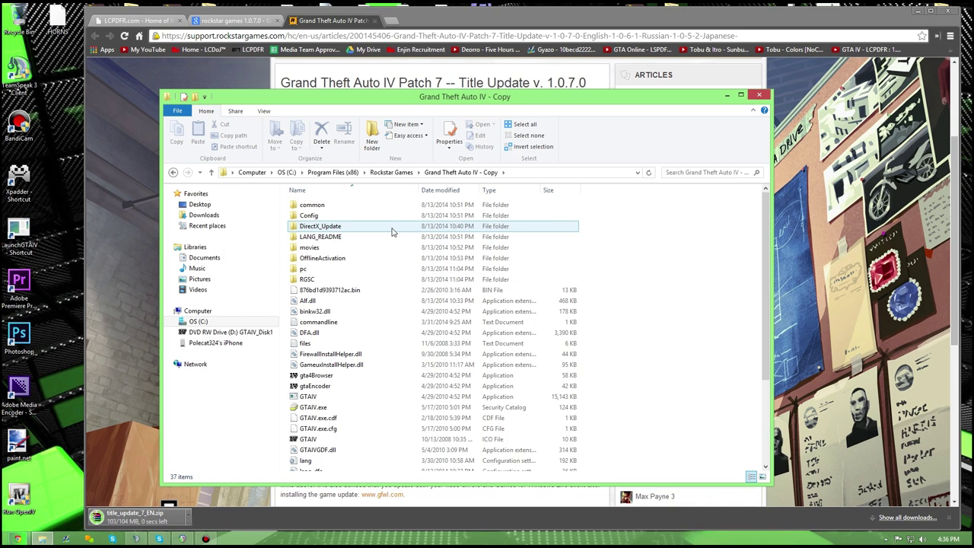
scroll(395, 236, down, 4)
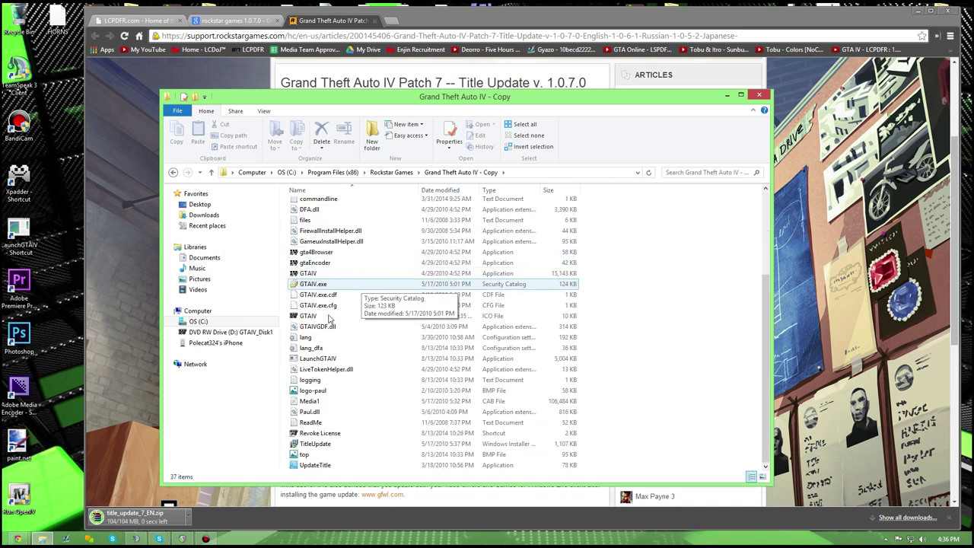
click(312, 362)
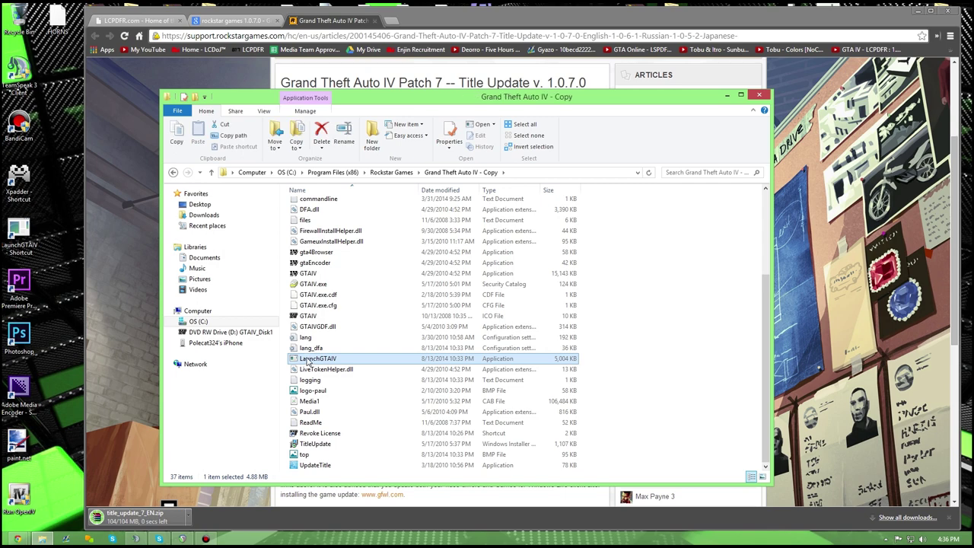
scroll(324, 300, up, 4)
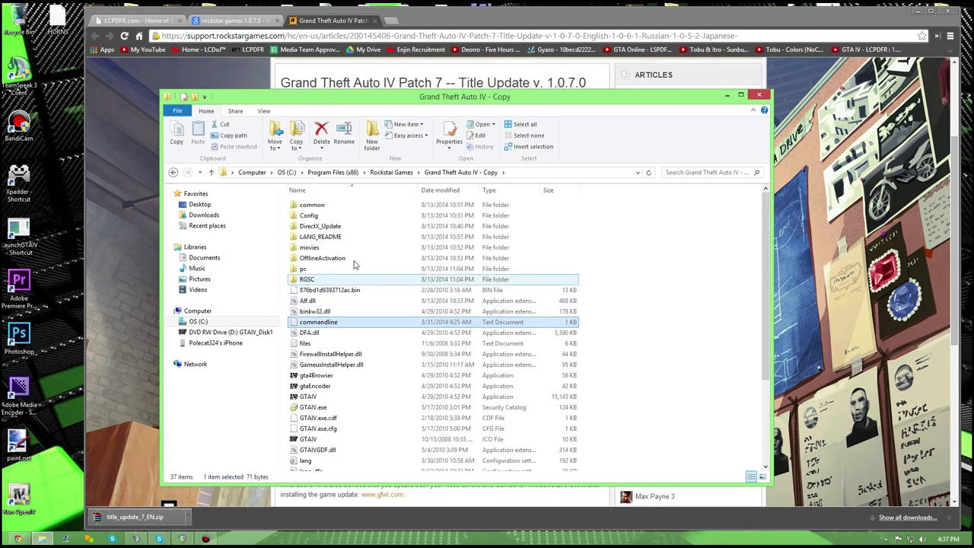
Look through the Grand Theft Auto IV folder, then check the Copy folder's menu without archiving.
click(385, 174)
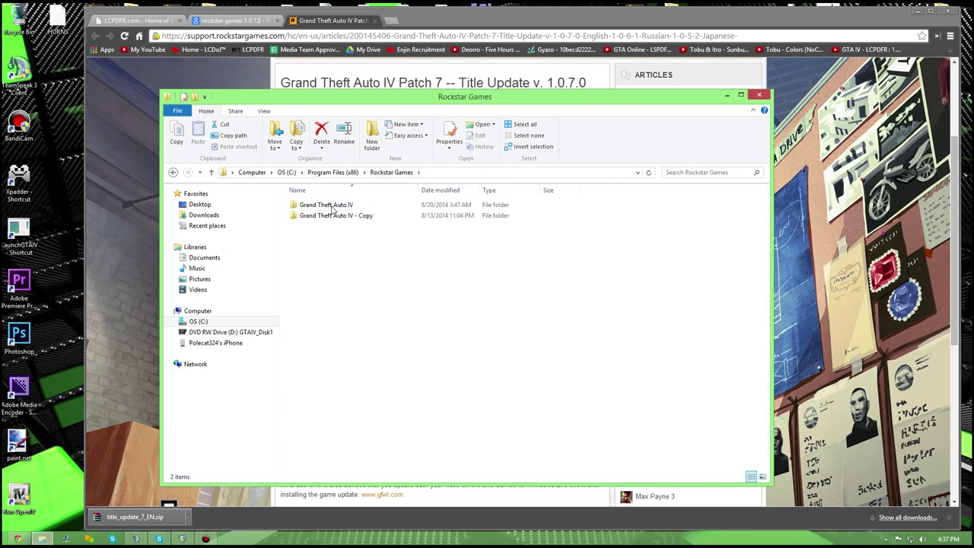
double_click(332, 205)
click(335, 237)
scroll(329, 222, down, 5)
scroll(331, 220, down, 4)
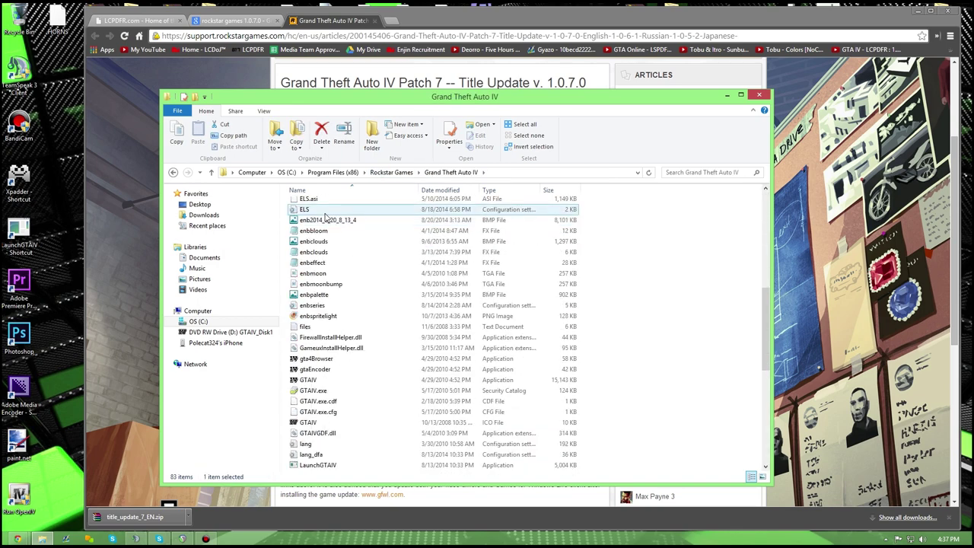
click(396, 173)
click(381, 218)
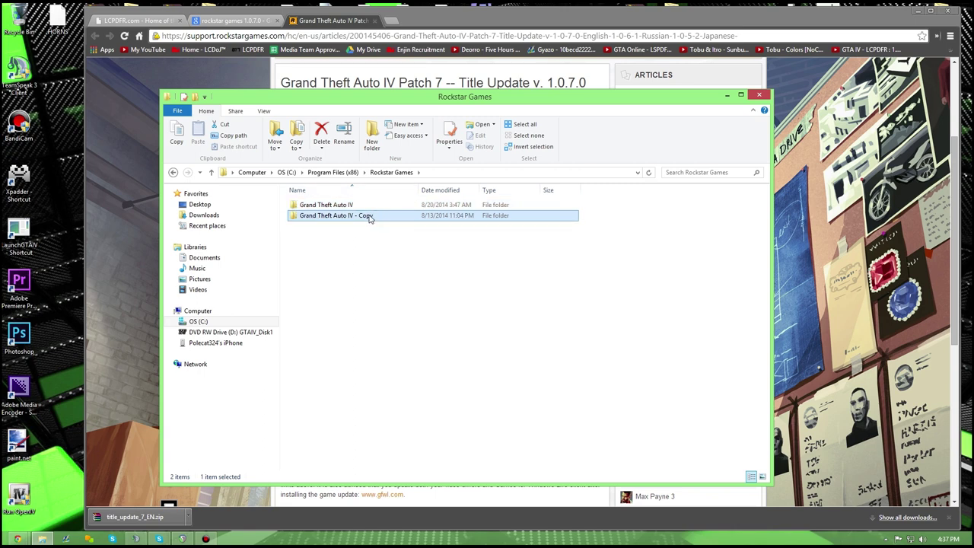
right_click(376, 217)
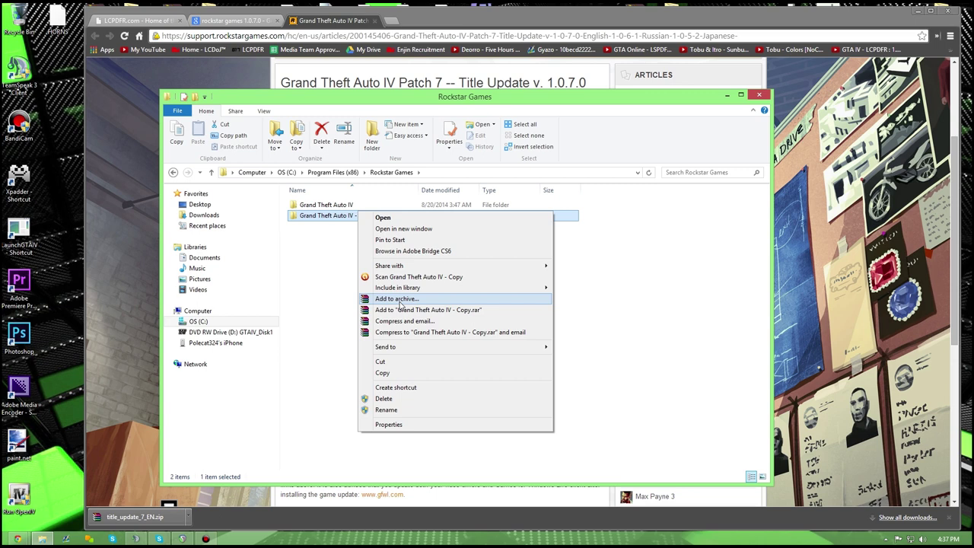
click(330, 236)
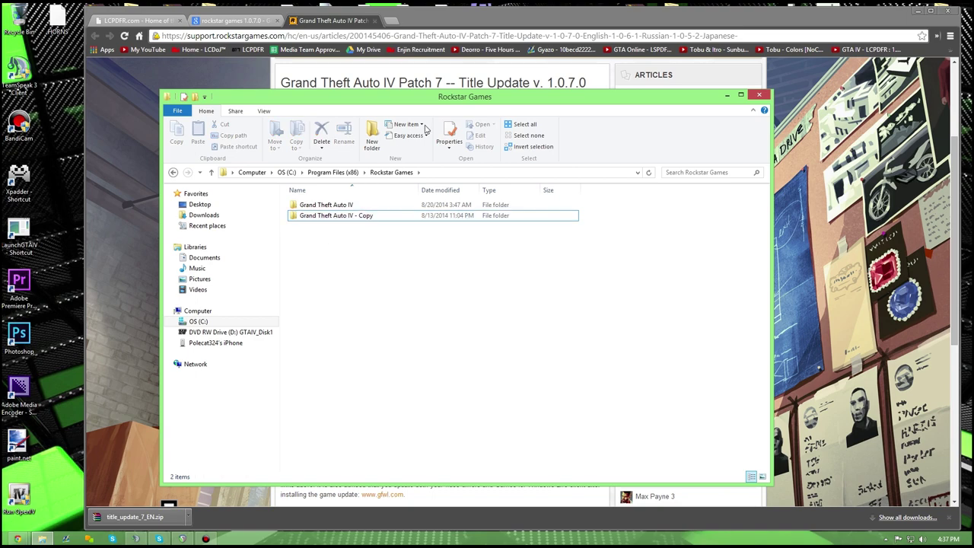
drag(470, 99, 461, 100)
Close the Rockstar Patch 7 tab in Chrome and switch to the LCPDFR.com tab.
click(670, 115)
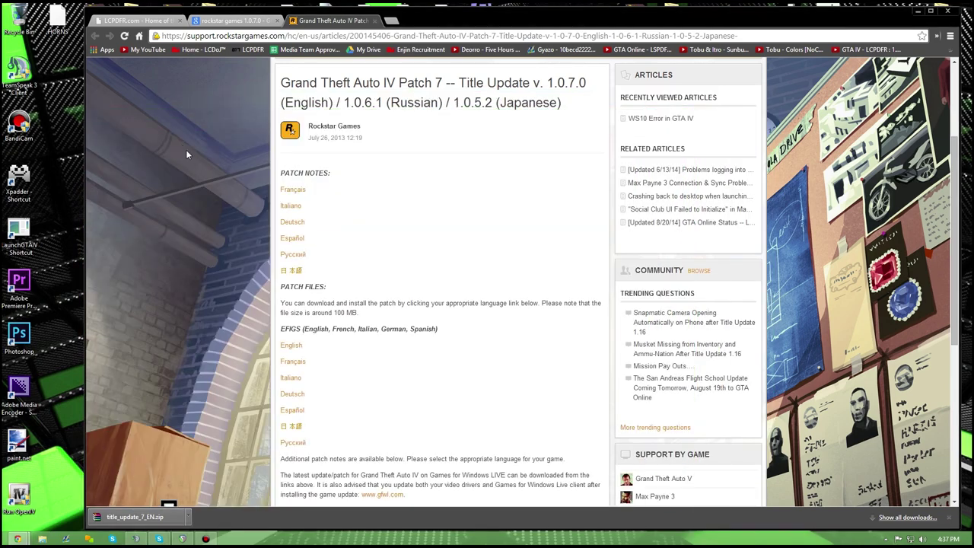
scroll(254, 153, up, 3)
scroll(228, 156, down, 2)
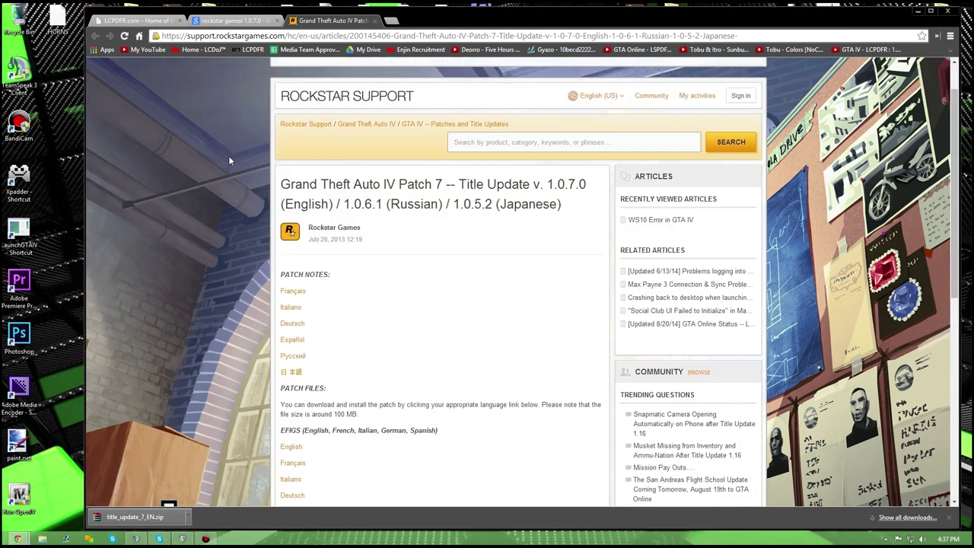
scroll(228, 154, up, 2)
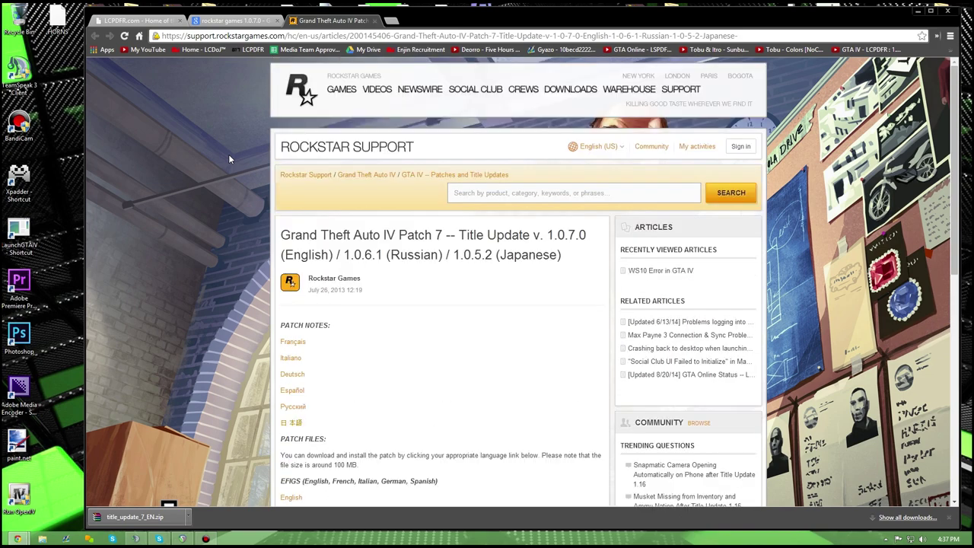
click(379, 21)
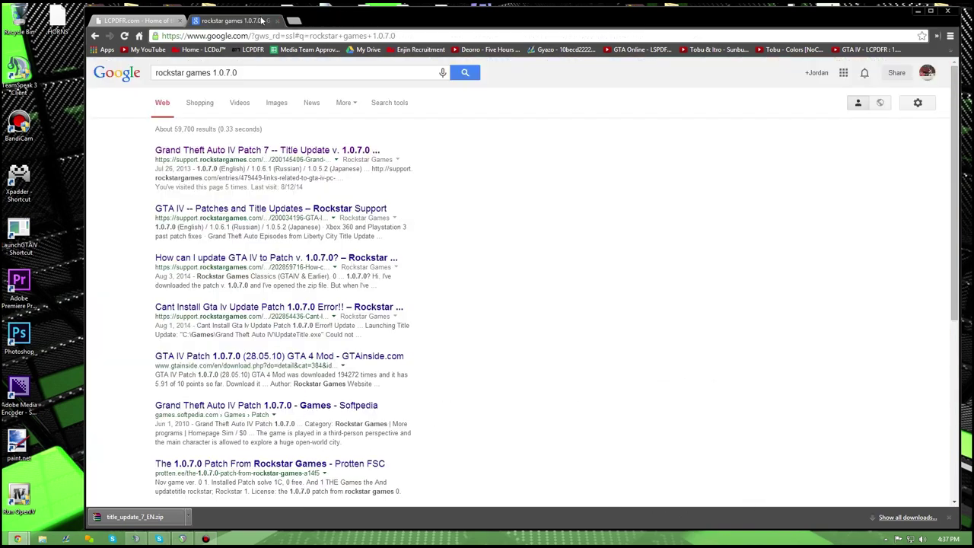
click(252, 49)
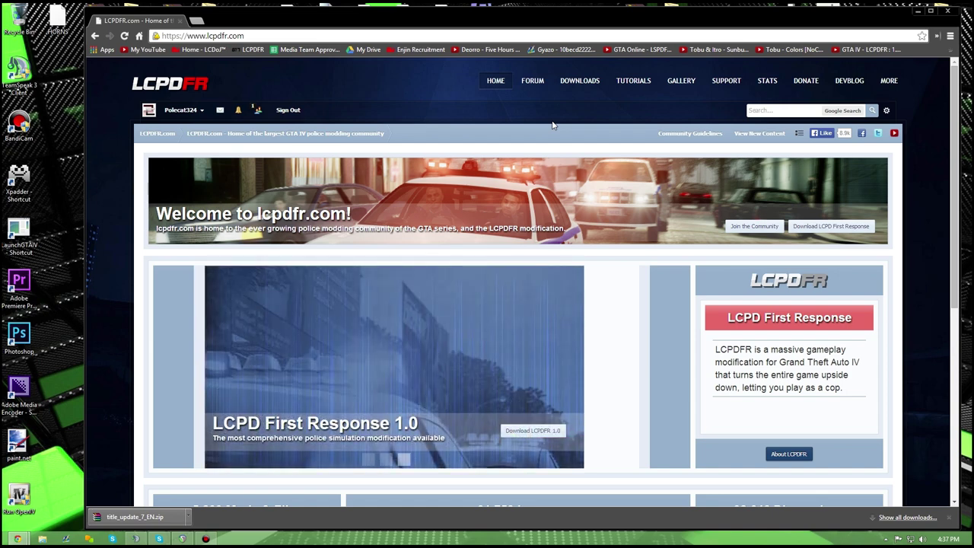
Open LCPD First Response in a new tab, accept the disclaimer, and choose the 1.0c manual install.
double_click(426, 9)
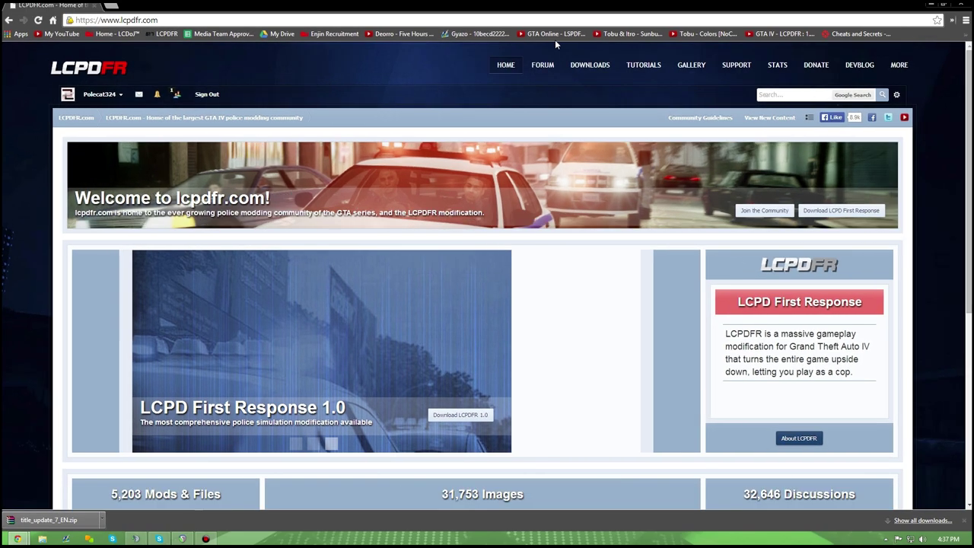
mouse_move(588, 65)
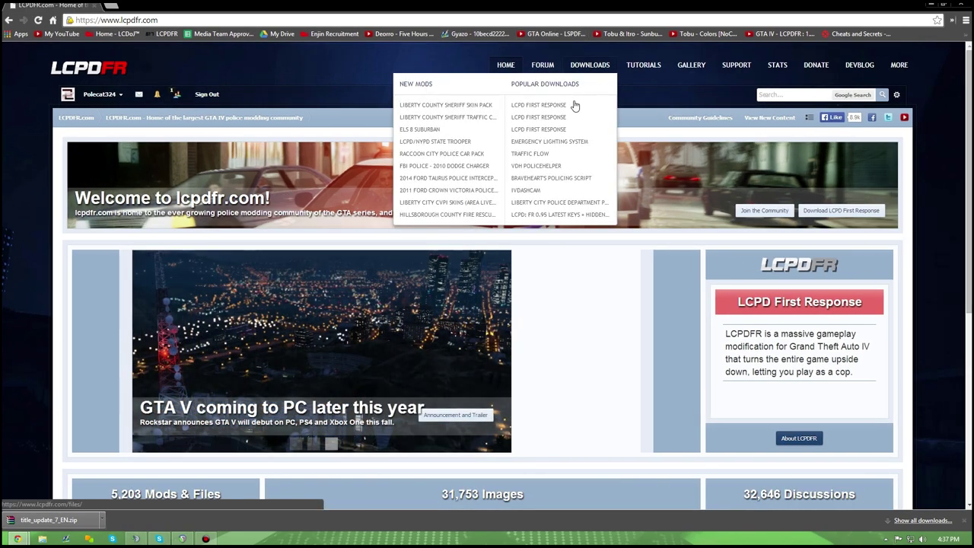
right_click(537, 113)
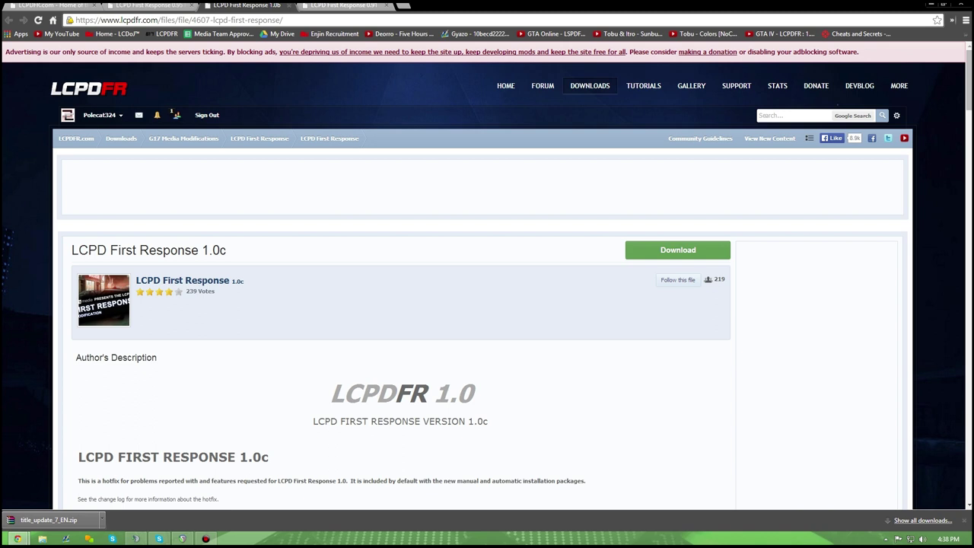
click(642, 254)
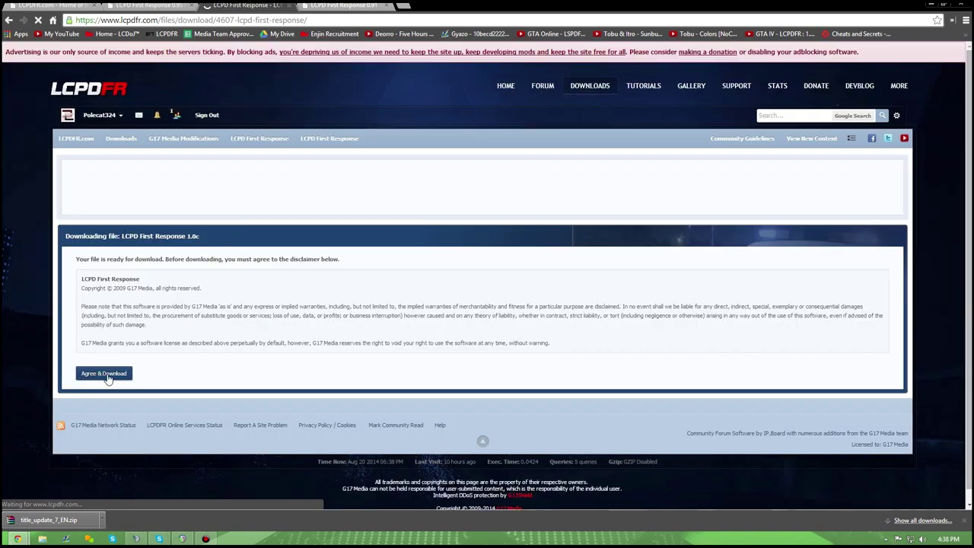
click(105, 373)
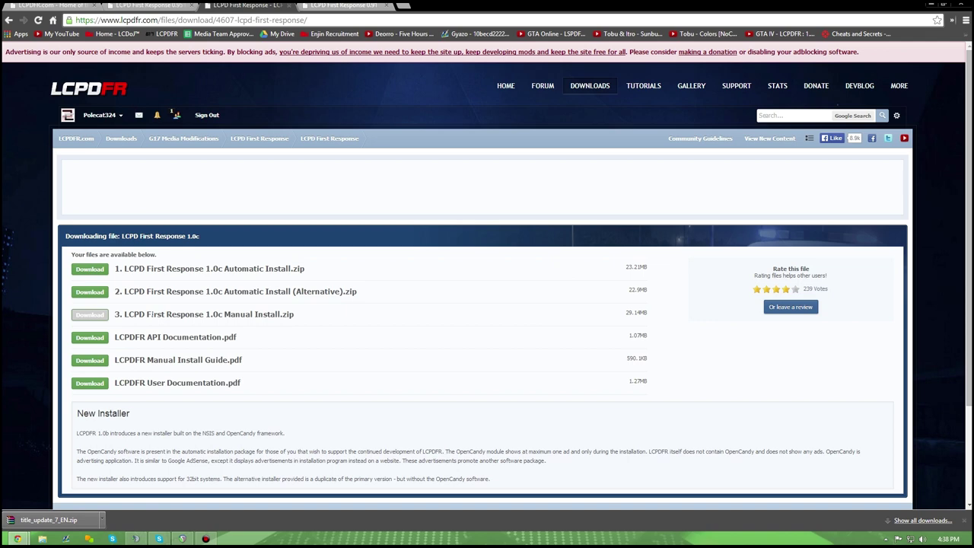
click(102, 316)
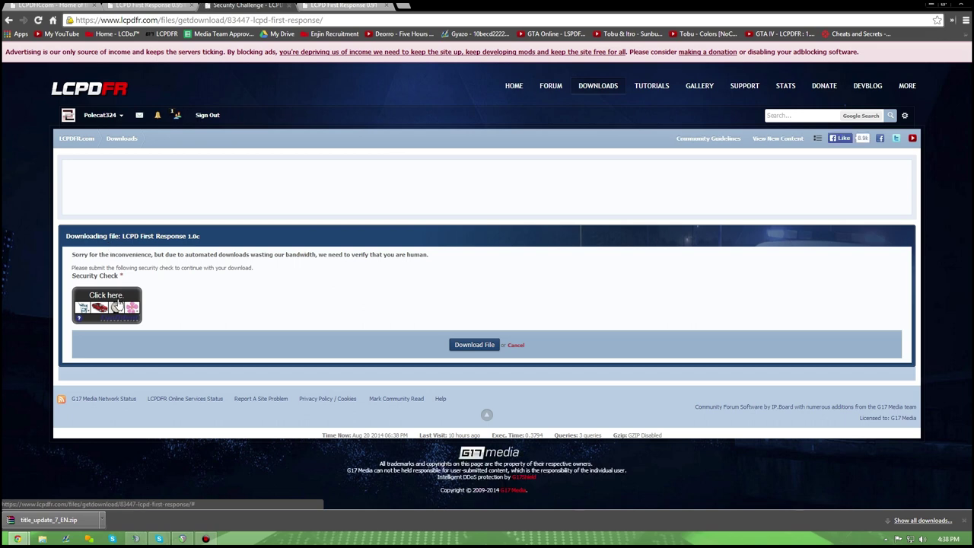
Pass the image captcha (outer space, money, skyscrapers), download the file, and open title_update_7_EN.zip.
click(118, 303)
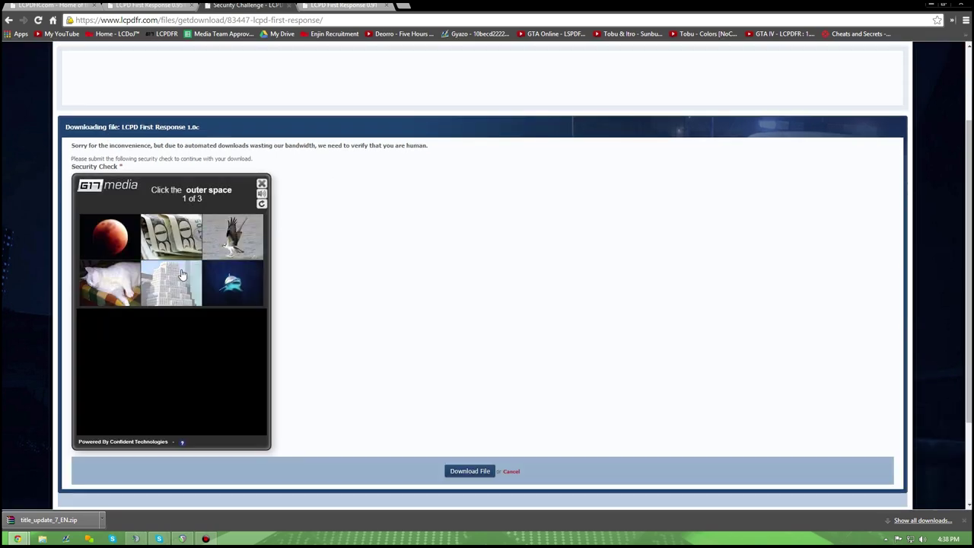
click(117, 239)
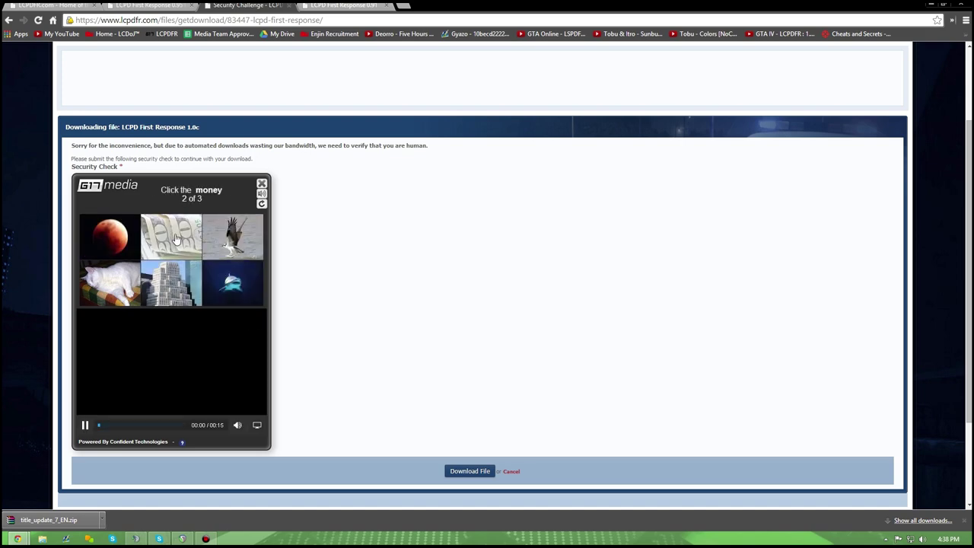
click(175, 239)
click(171, 237)
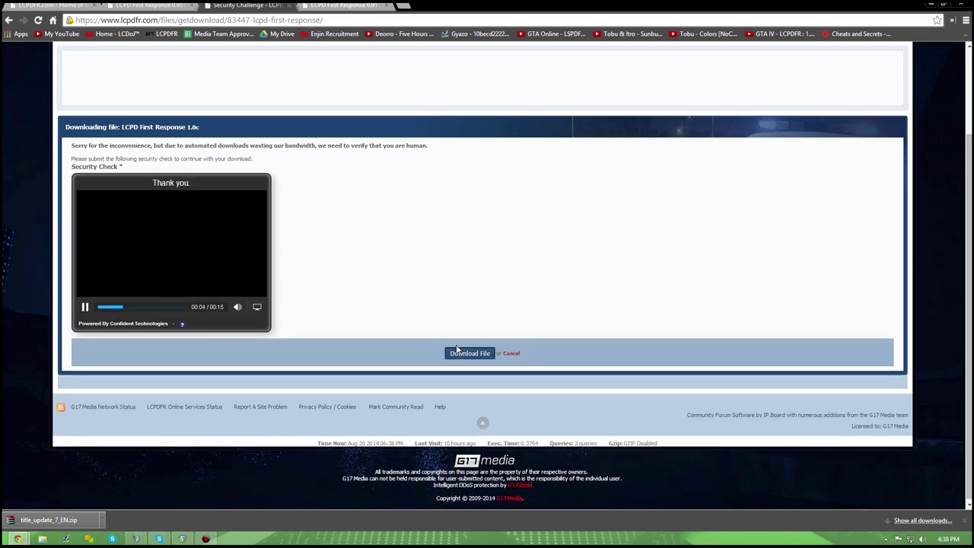
click(464, 352)
click(34, 520)
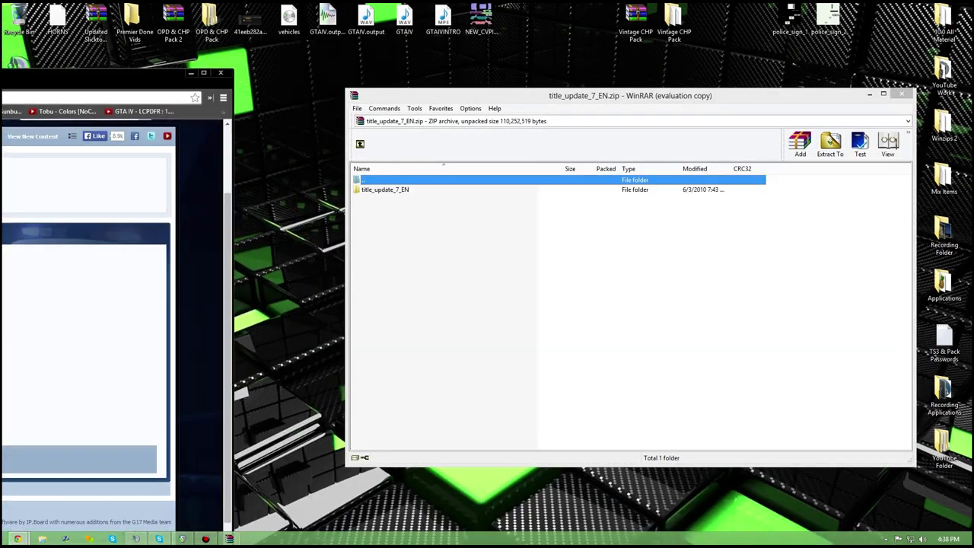
Dismiss the WinRAR licence reminder, open title_update_7_EN, and select its files down to UpdateTitle.exe.
click(373, 192)
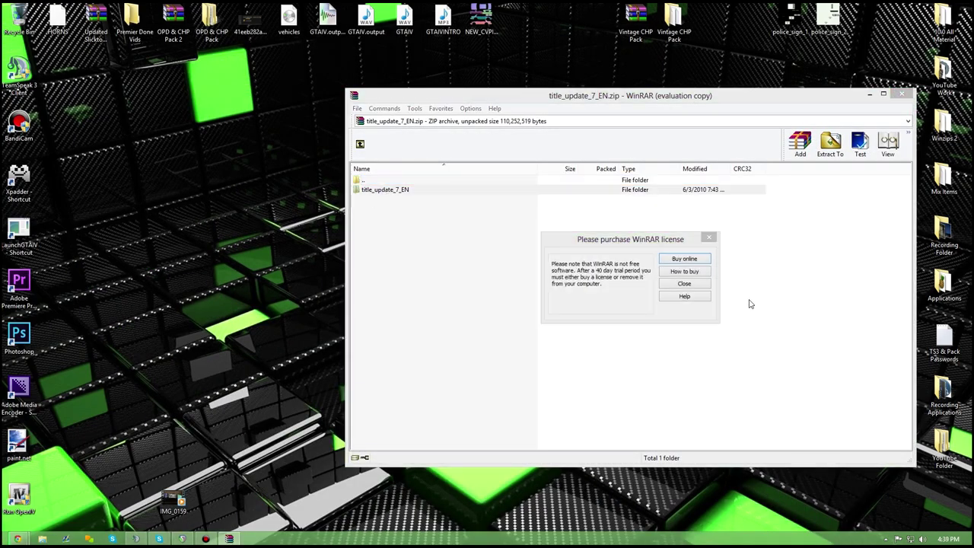
click(684, 283)
double_click(392, 191)
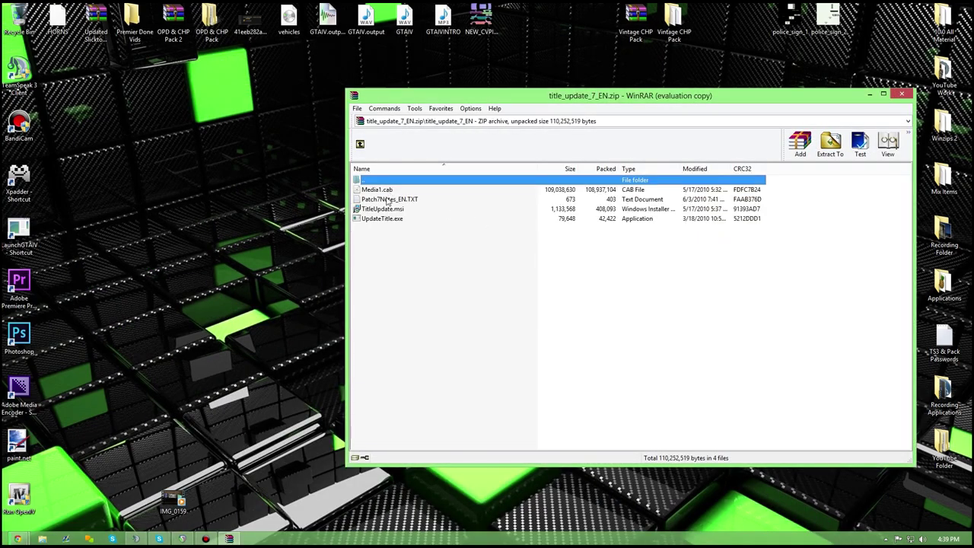
click(388, 199)
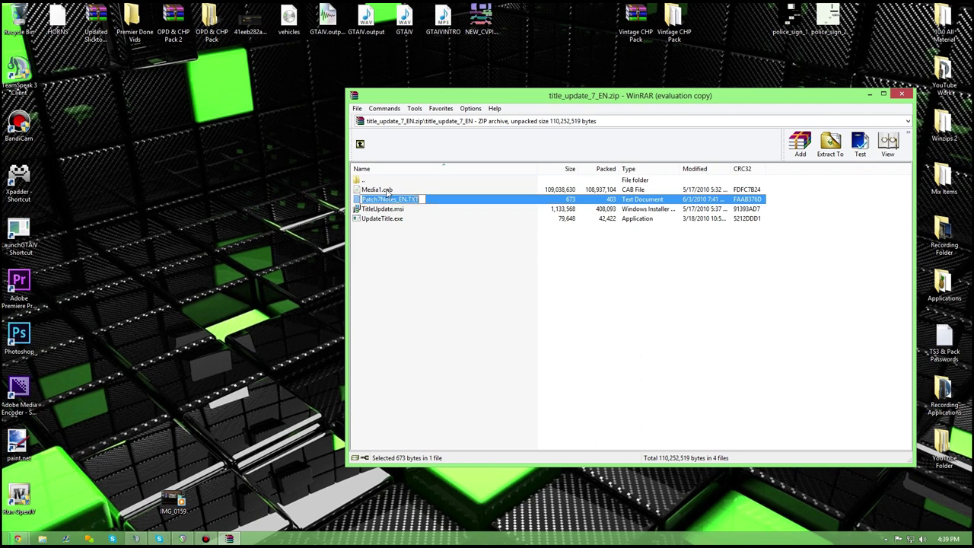
click(386, 192)
ctrl+click(387, 210)
ctrl+click(390, 219)
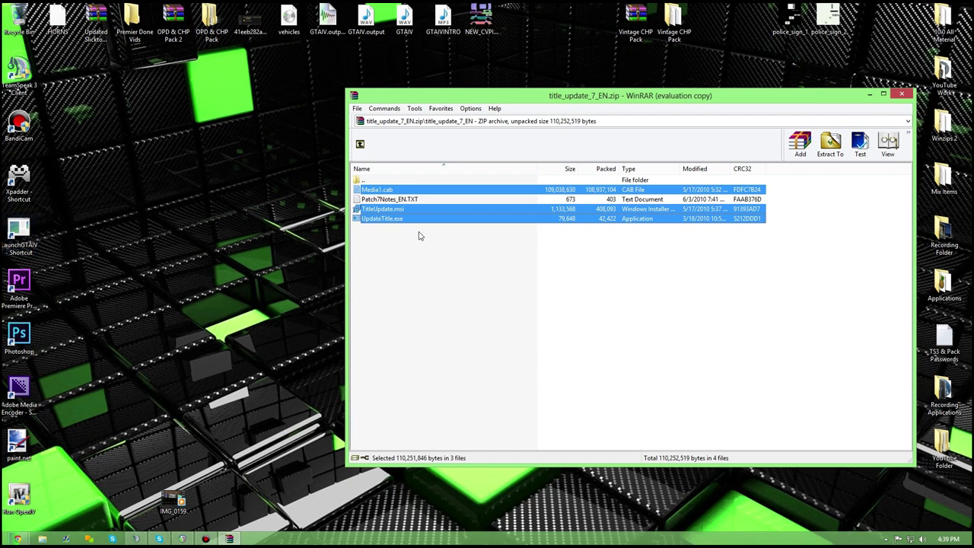
click(388, 222)
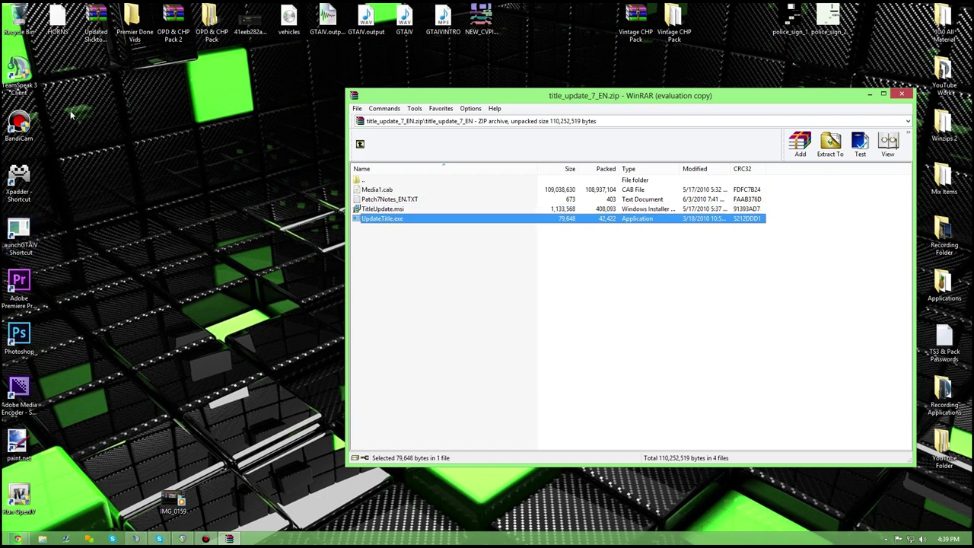
Open the game folder from the launchGTAIV shortcut and view the GTAIV icon file's properties.
right_click(18, 221)
click(54, 242)
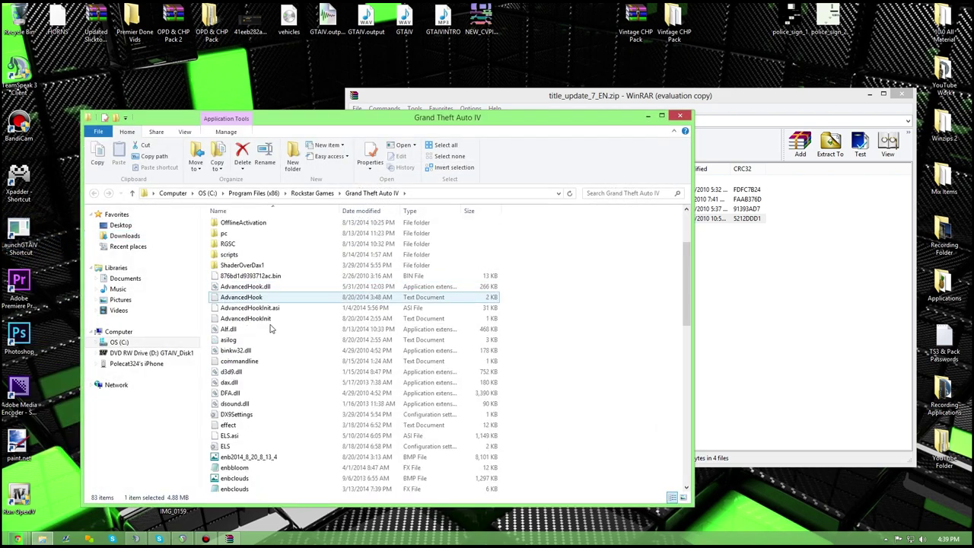
scroll(244, 339, down, 2)
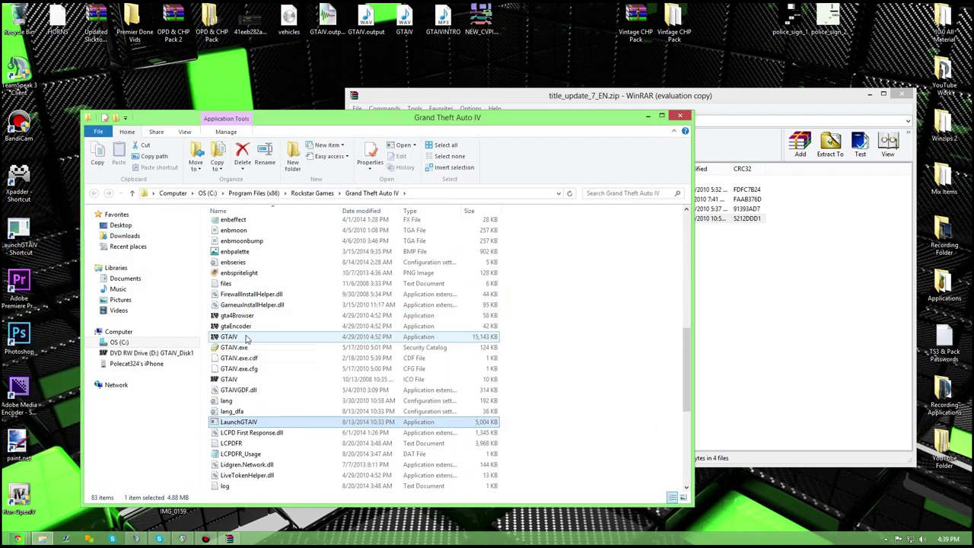
right_click(229, 381)
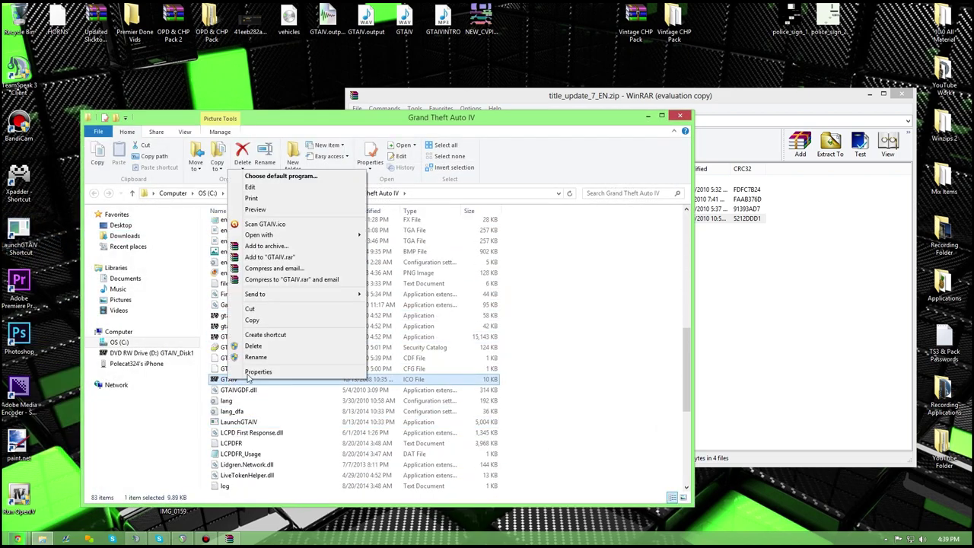
key(Escape)
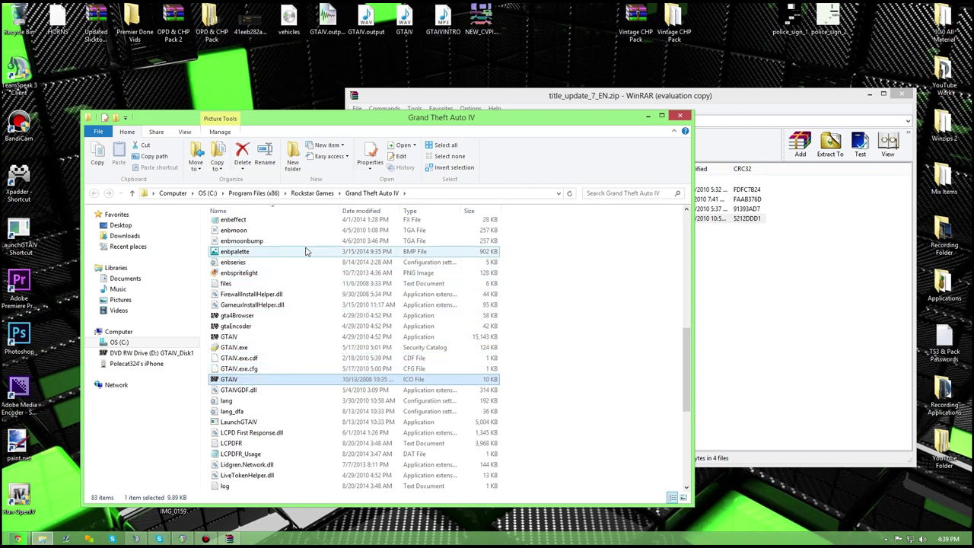
right_click(235, 381)
click(243, 376)
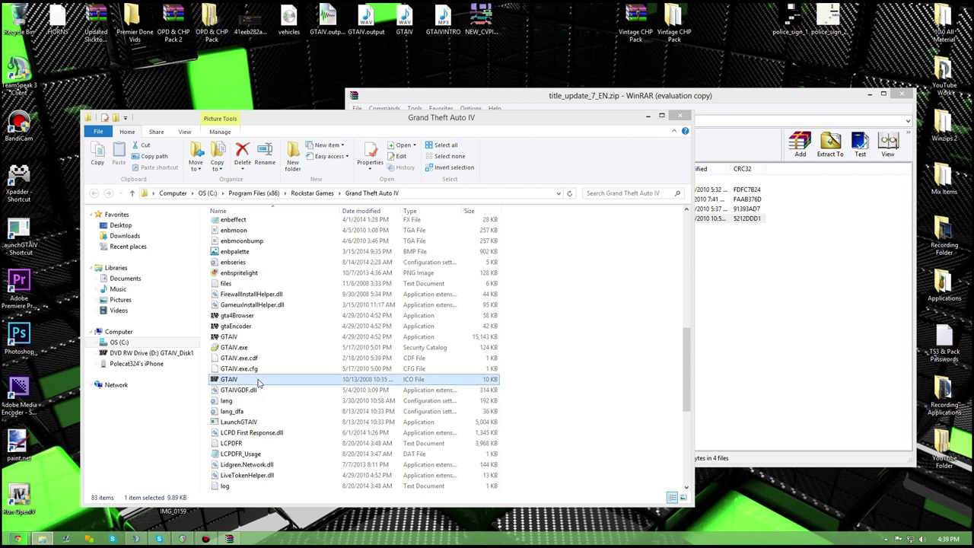
click(297, 296)
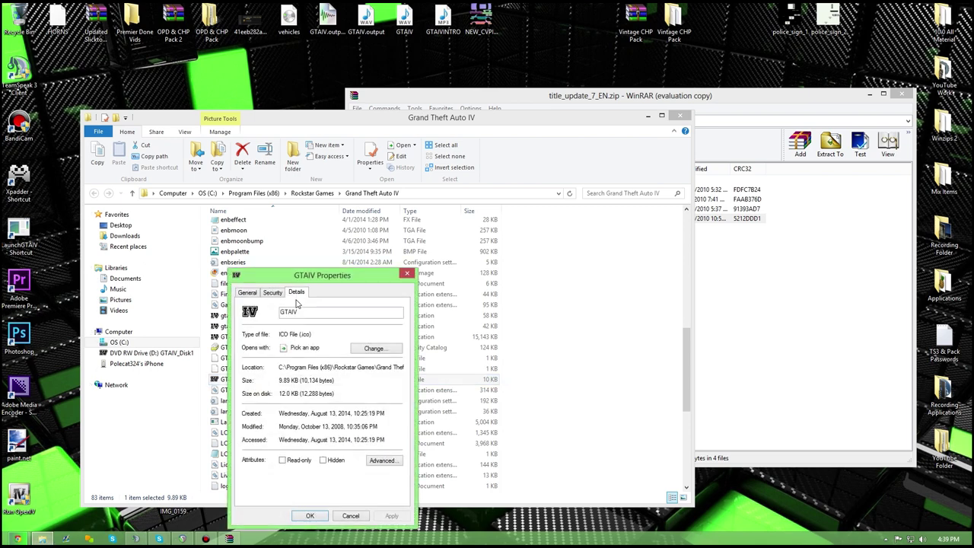
scroll(301, 362, down, 1)
scroll(302, 363, up, 1)
click(408, 274)
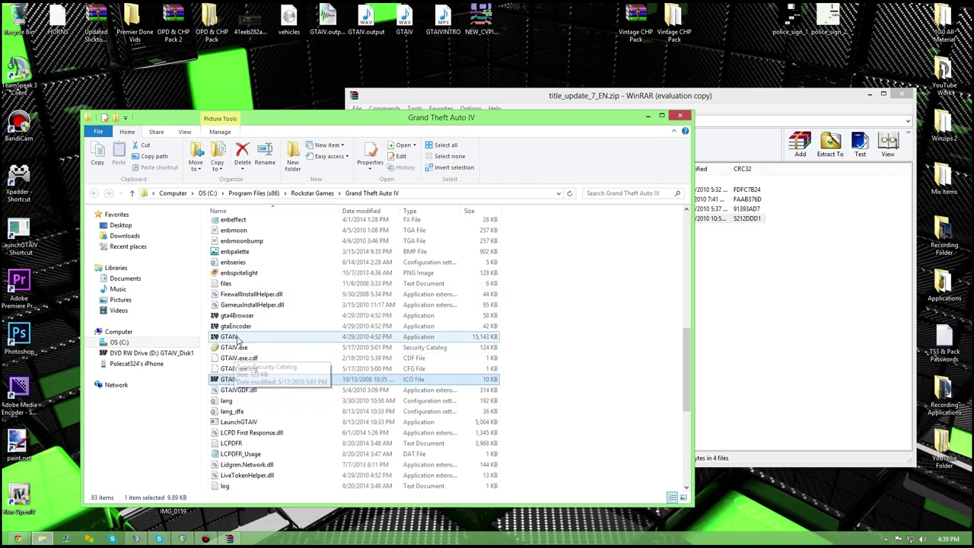
Read GTAIV.exe's Details tab to confirm file version 1.0.7.0, then close its properties.
right_click(238, 338)
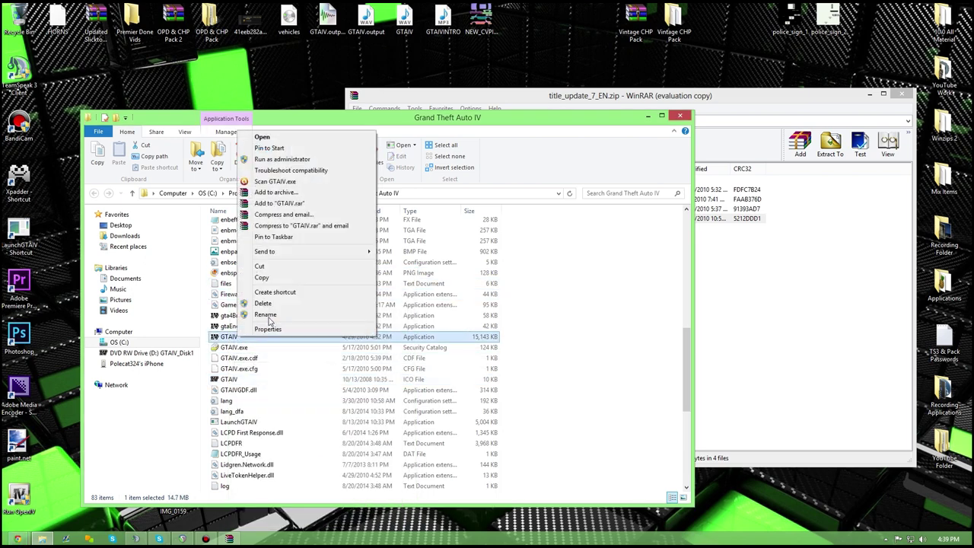
click(270, 330)
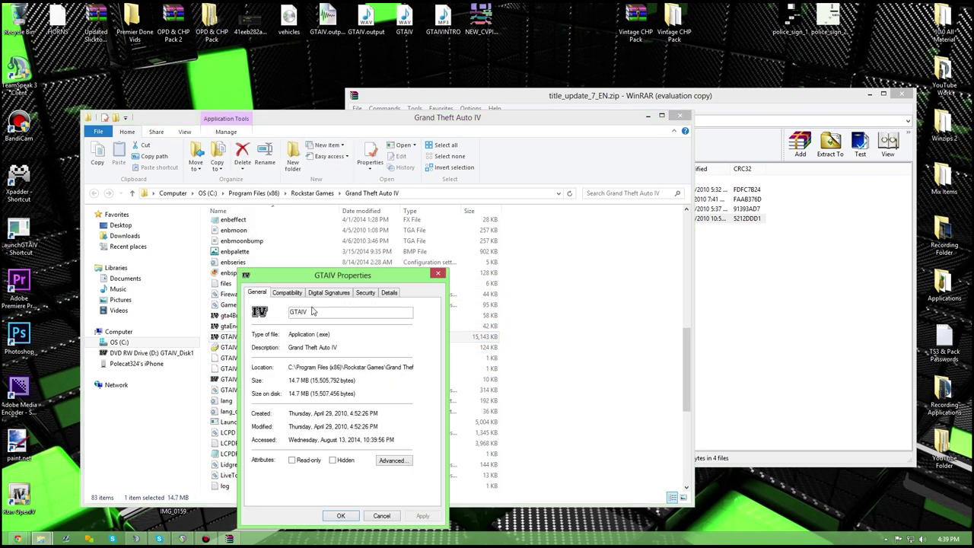
click(388, 294)
click(288, 351)
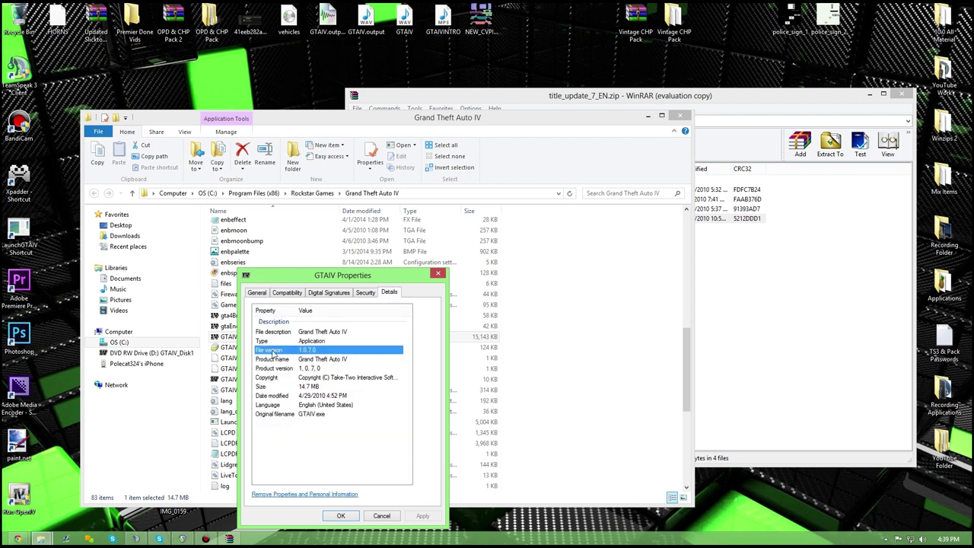
click(288, 369)
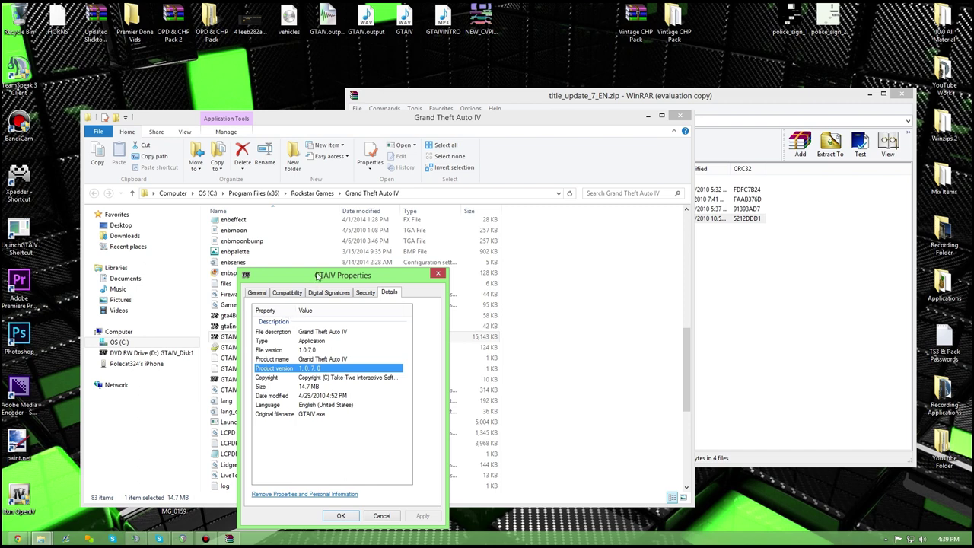
drag(319, 275, 585, 276)
click(414, 341)
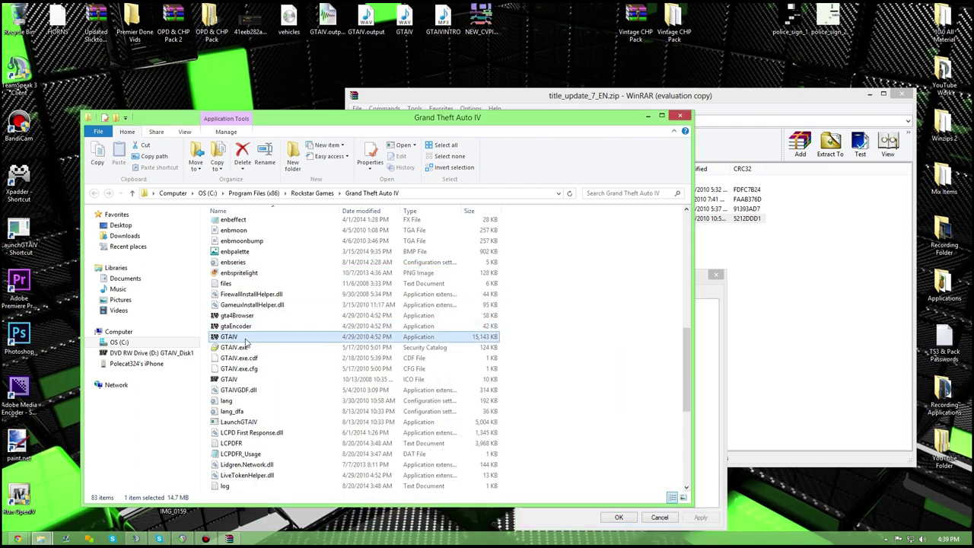
click(707, 339)
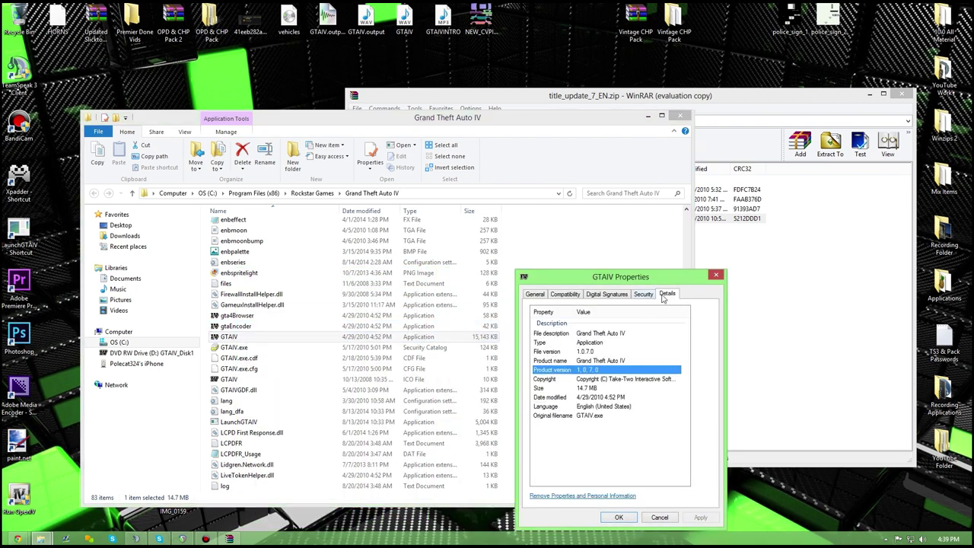
click(716, 275)
Close the game folder and patch archive, then open LCPD First Response 1.0c Manual Install.zip from Chrome.
click(684, 117)
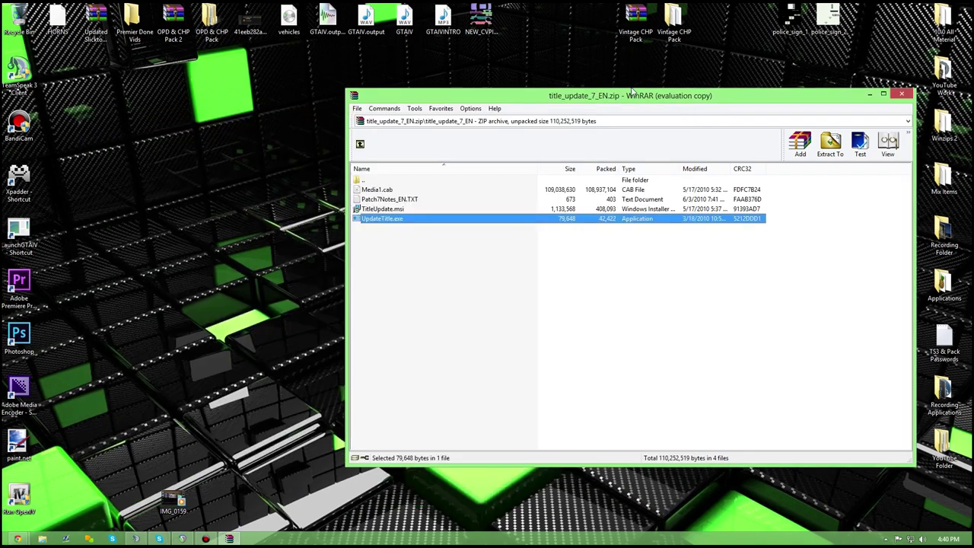
click(901, 95)
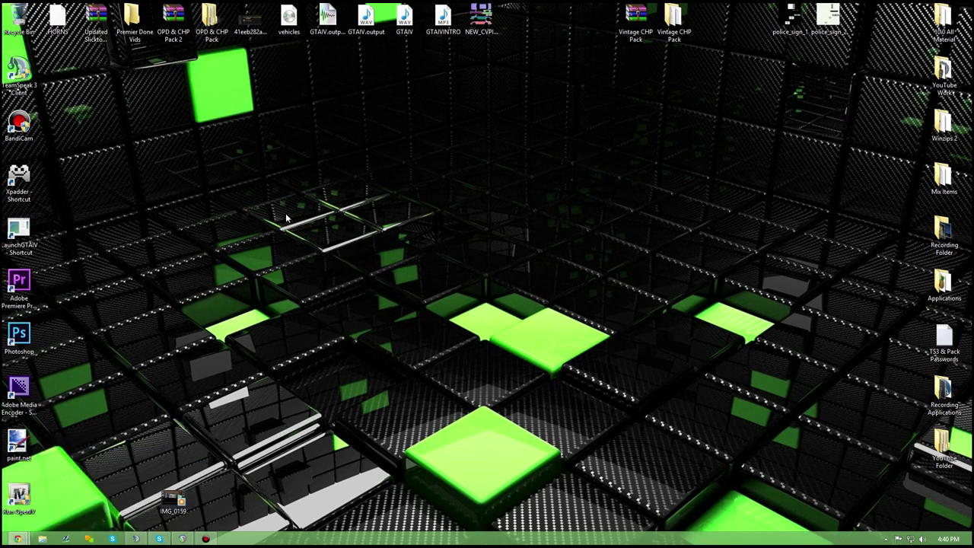
key(alt+Tab)
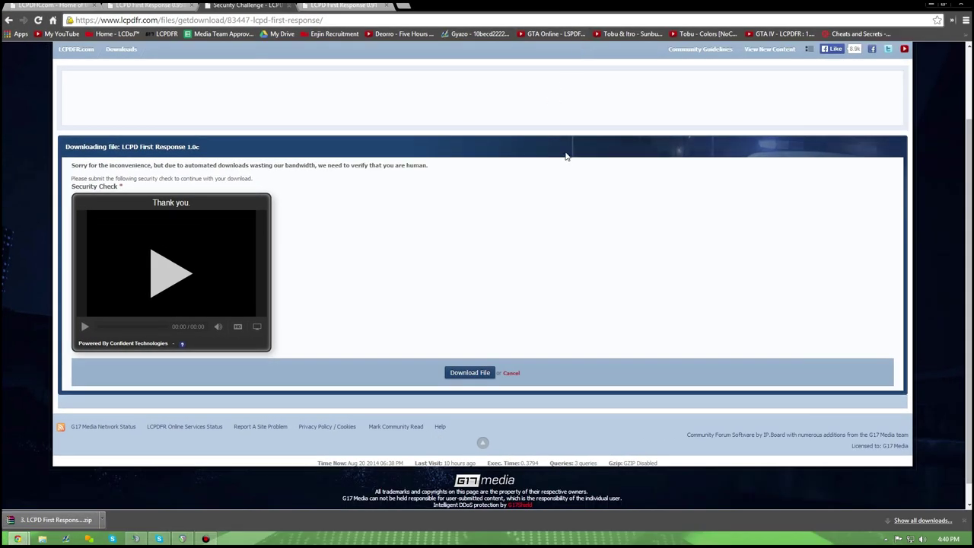
scroll(569, 154, up, 3)
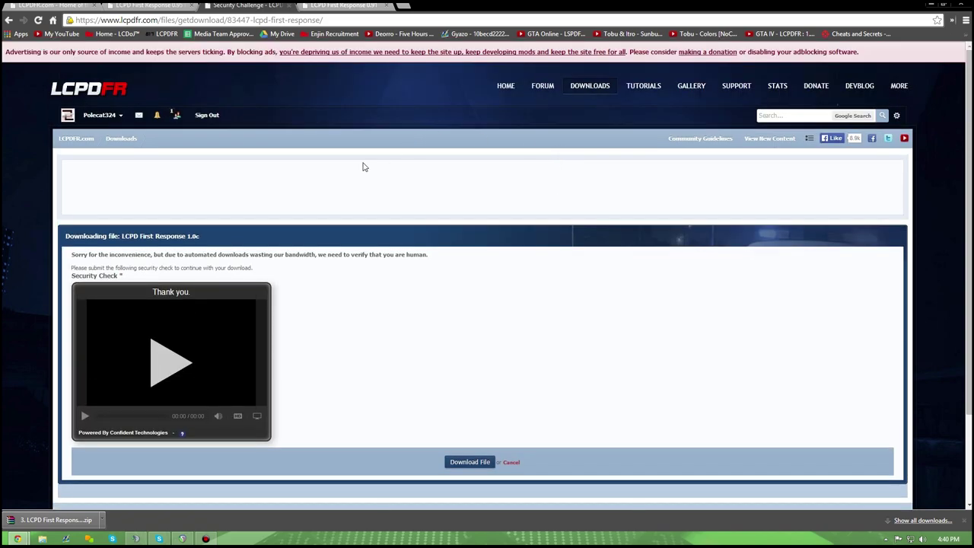
click(54, 520)
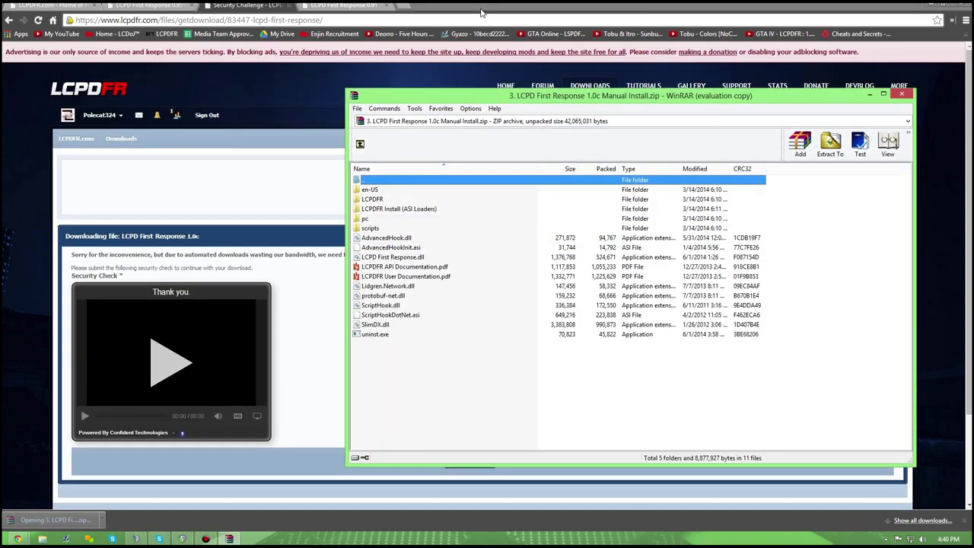
Minimize Chrome and open the LaunchGTAIV shortcut's file location, the Grand Theft Auto IV folder.
click(481, 12)
click(925, 7)
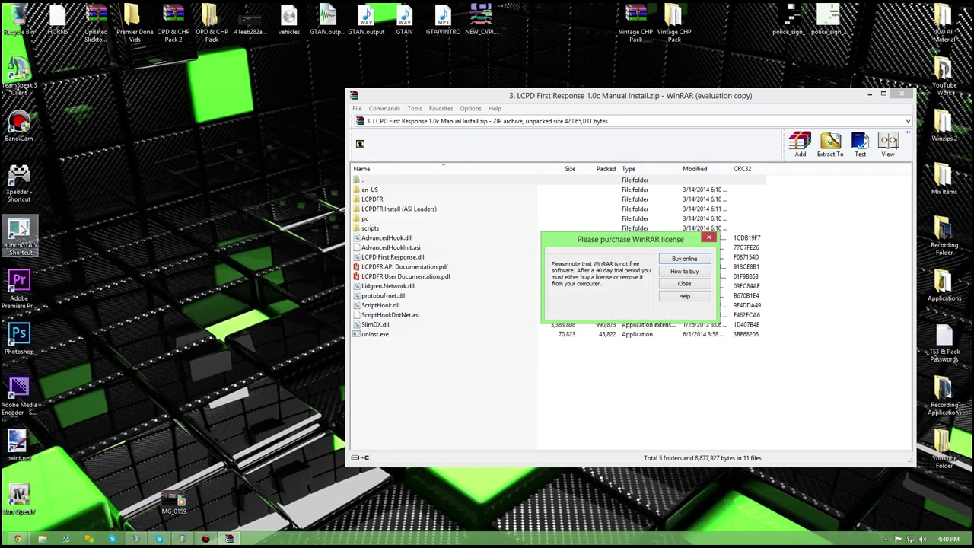
right_click(22, 228)
click(53, 239)
Dismiss the WinRAR licence reminder and select the scripts folder in the LCPD First Response archive.
click(404, 223)
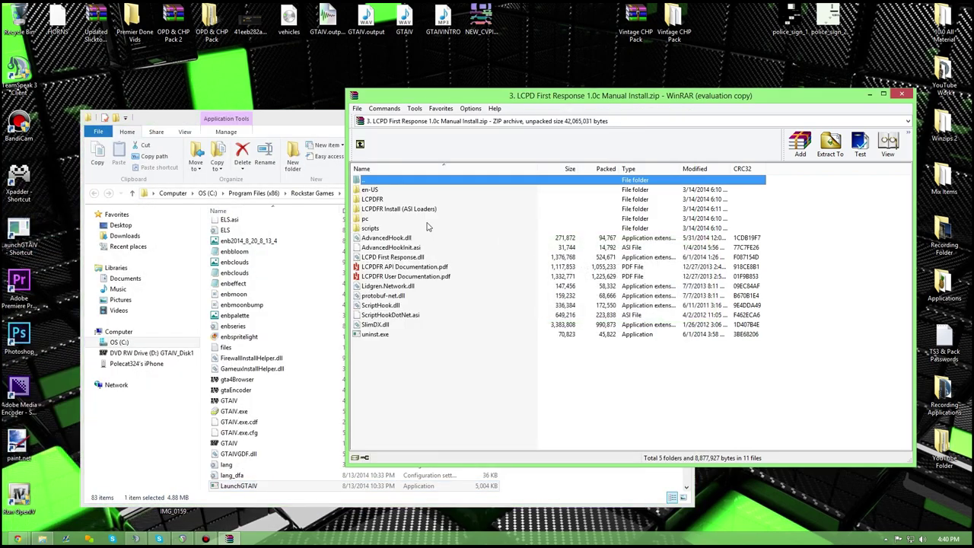
click(737, 381)
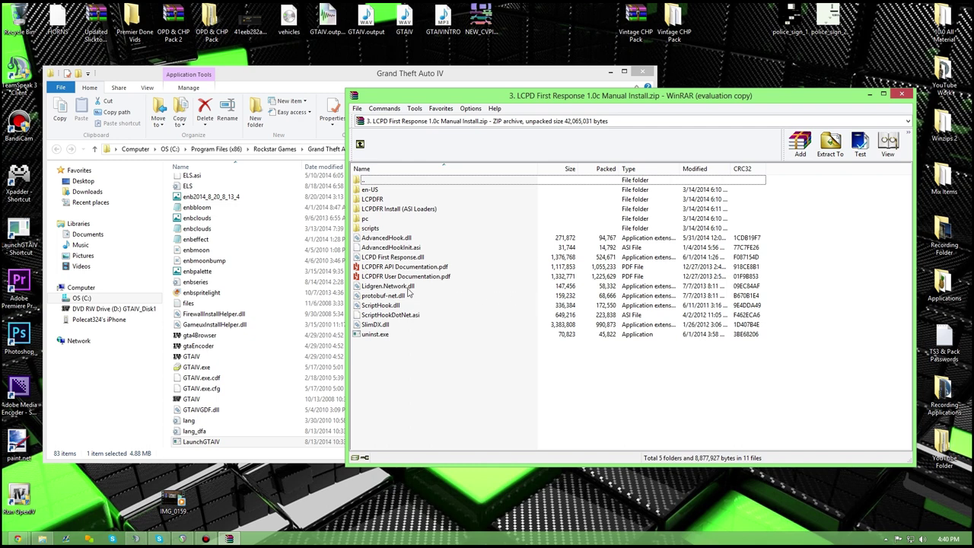
drag(404, 354, 395, 191)
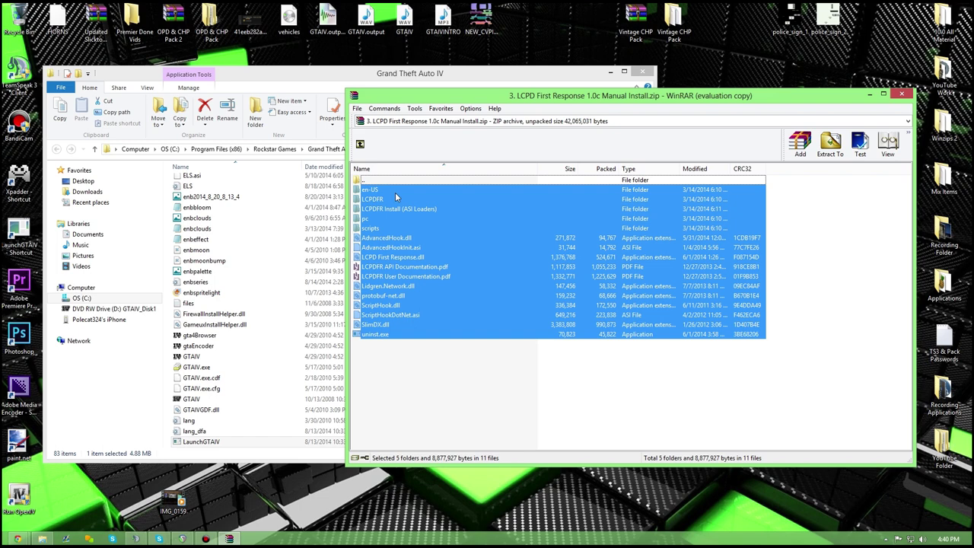
ctrl+click(411, 267)
ctrl+click(415, 276)
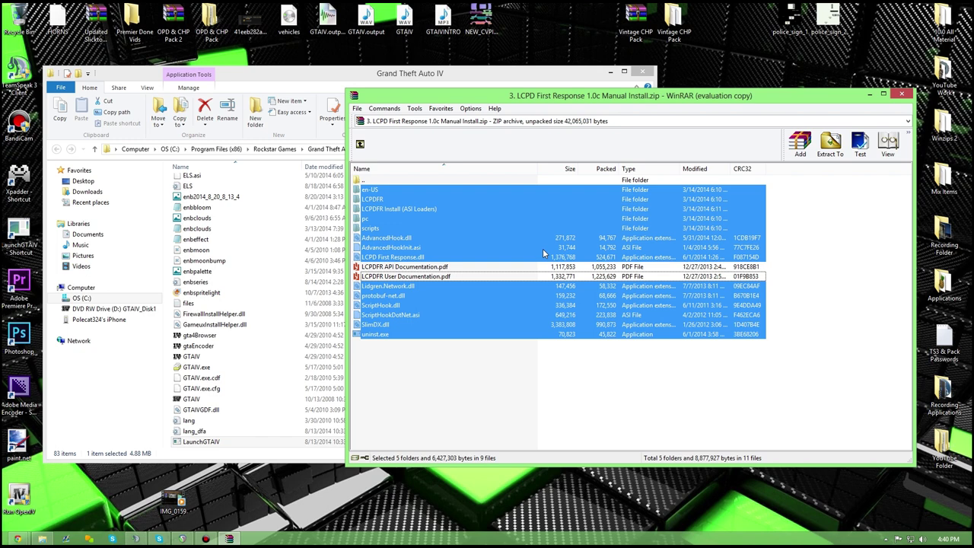
click(427, 228)
Extract the LCPDFR Install (ASI Loaders) folder into the Grand Theft Auto IV folder and open it.
click(400, 209)
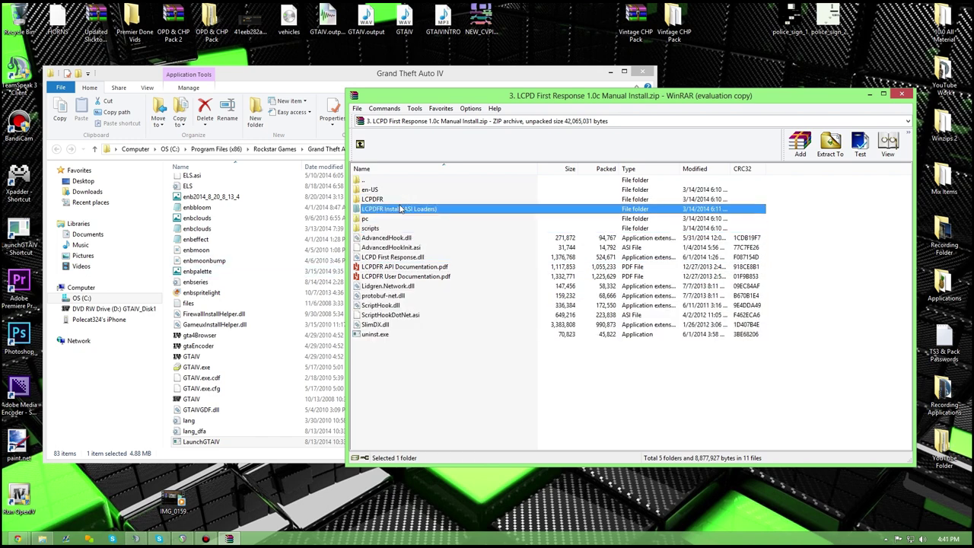
drag(401, 210, 278, 236)
double_click(261, 259)
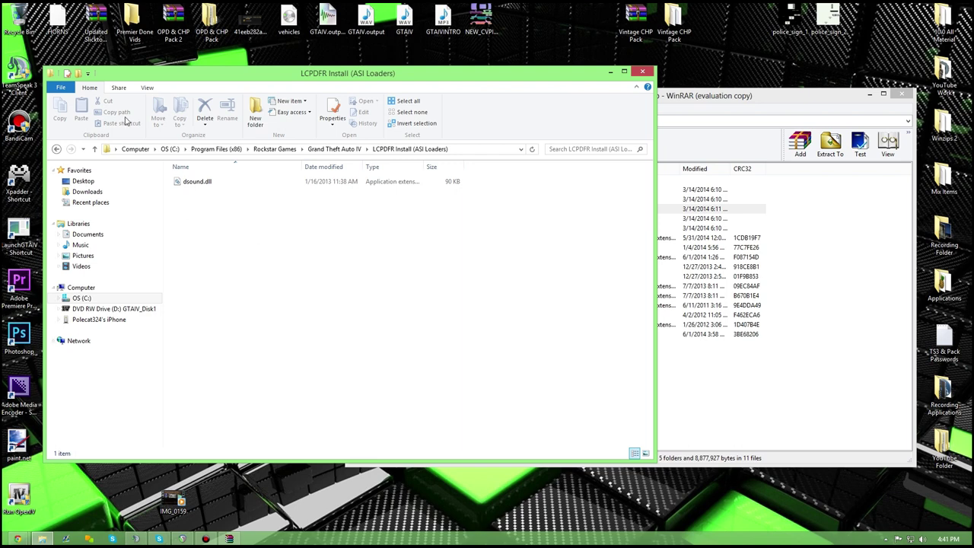
click(56, 149)
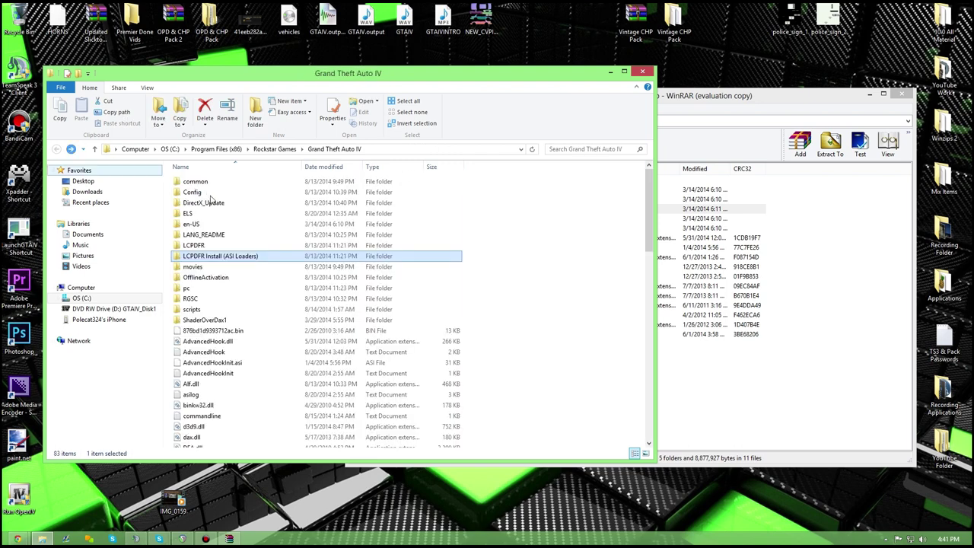
double_click(219, 259)
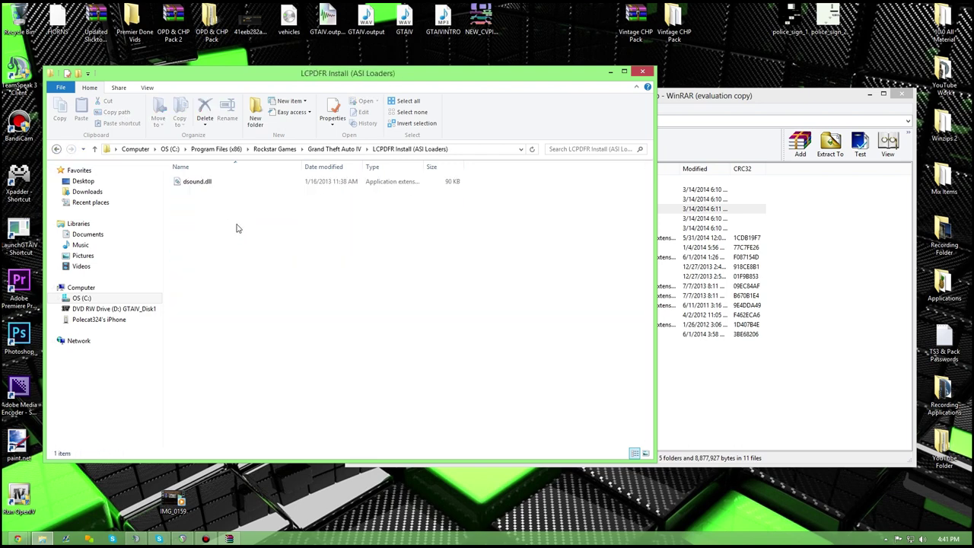
Open LCPDFR Install (ASI Loaders) inside the archive and maximize the WinRAR window.
click(692, 383)
double_click(404, 211)
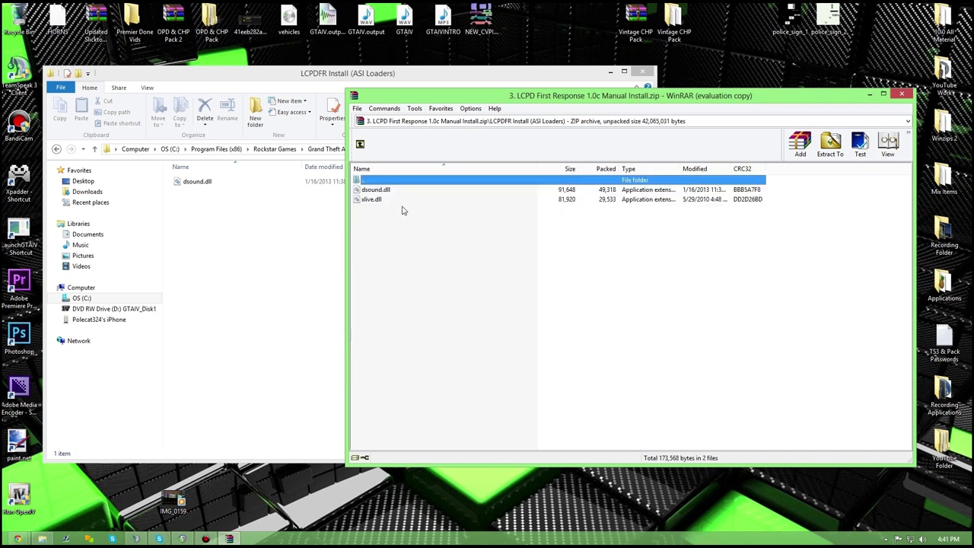
drag(519, 96, 520, 100)
double_click(520, 100)
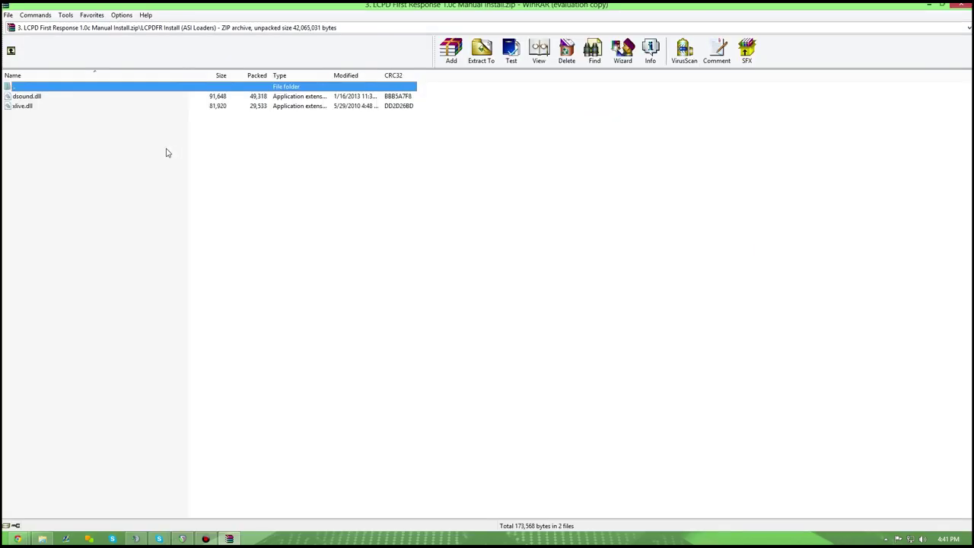
click(165, 124)
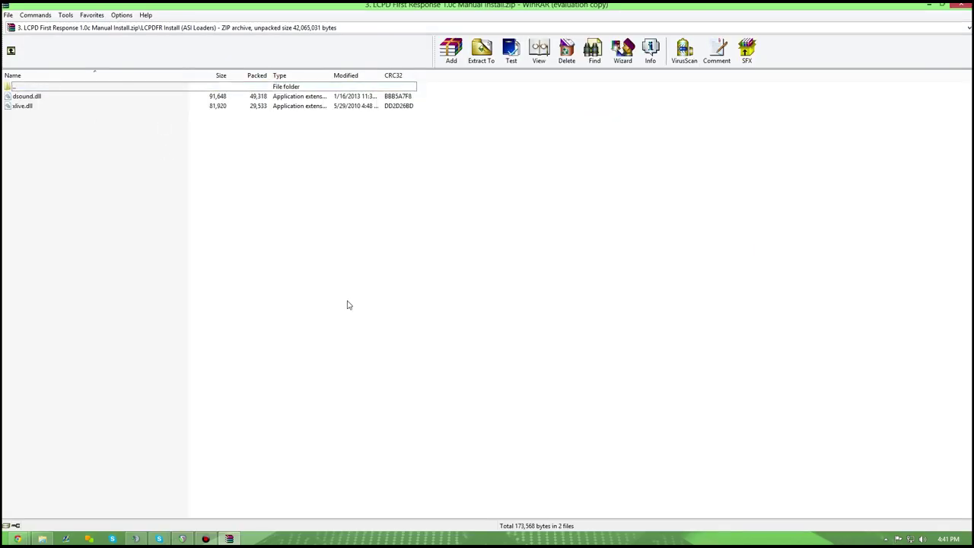
Select dsound.dll in the archive listing, then restore WinRAR and move it to the right.
click(30, 99)
click(33, 105)
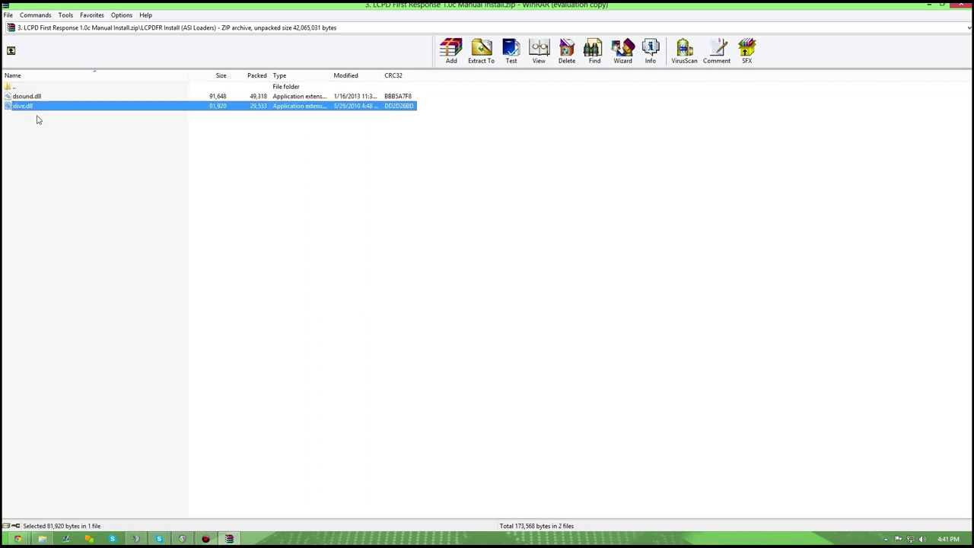
ctrl+click(37, 107)
click(40, 108)
click(47, 127)
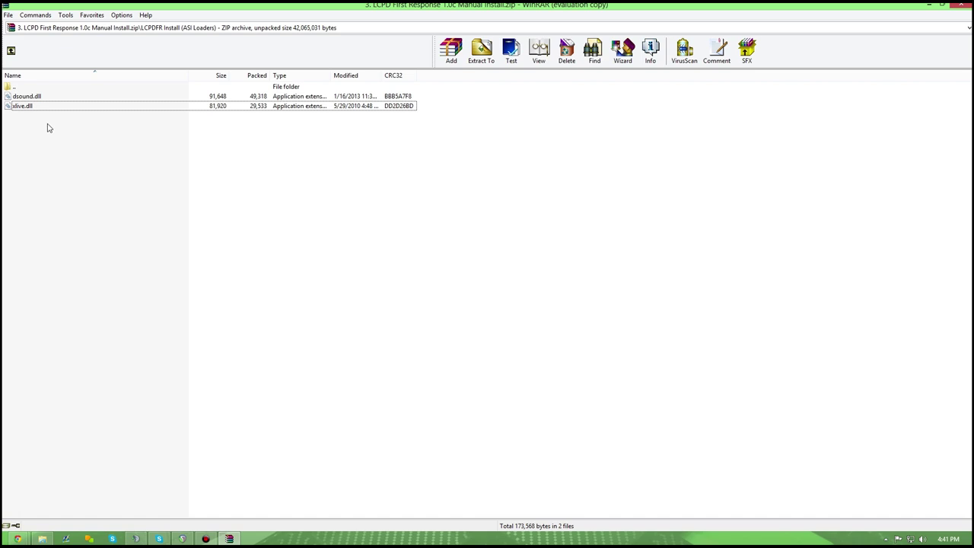
click(53, 107)
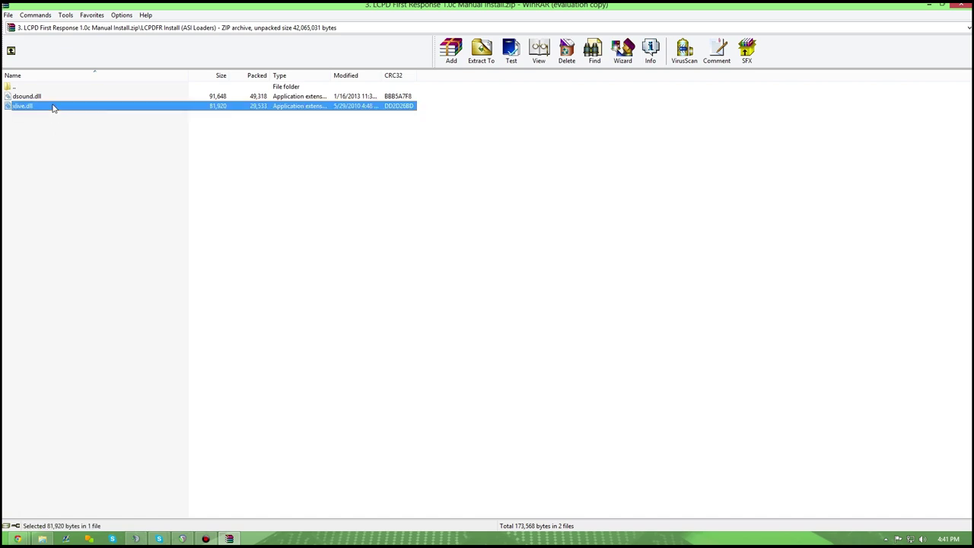
click(54, 114)
click(54, 105)
click(59, 122)
click(57, 107)
click(58, 114)
click(60, 107)
click(61, 97)
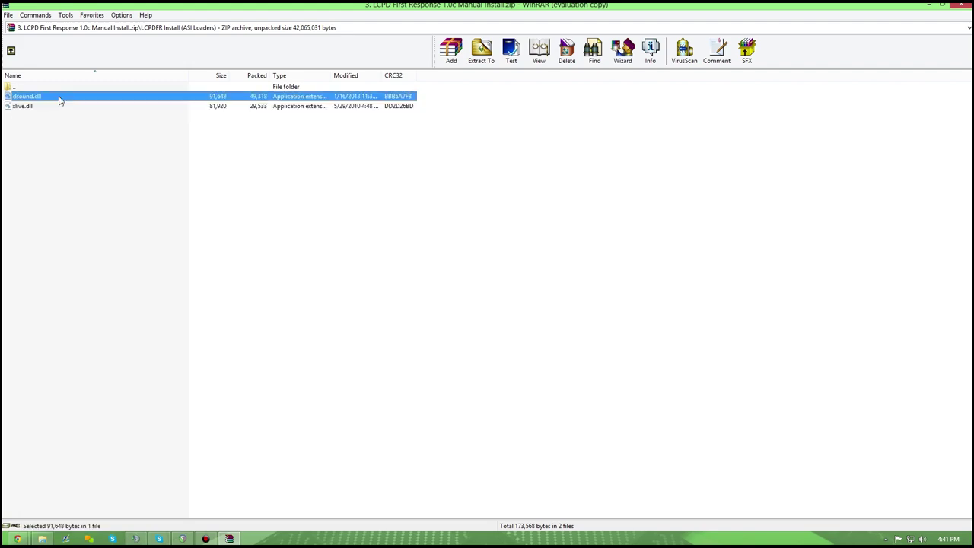
double_click(172, 10)
drag(329, 68, 477, 76)
Copy dsound.dll into the Grand Theft Auto IV folder, skipping it to keep the existing file.
click(200, 185)
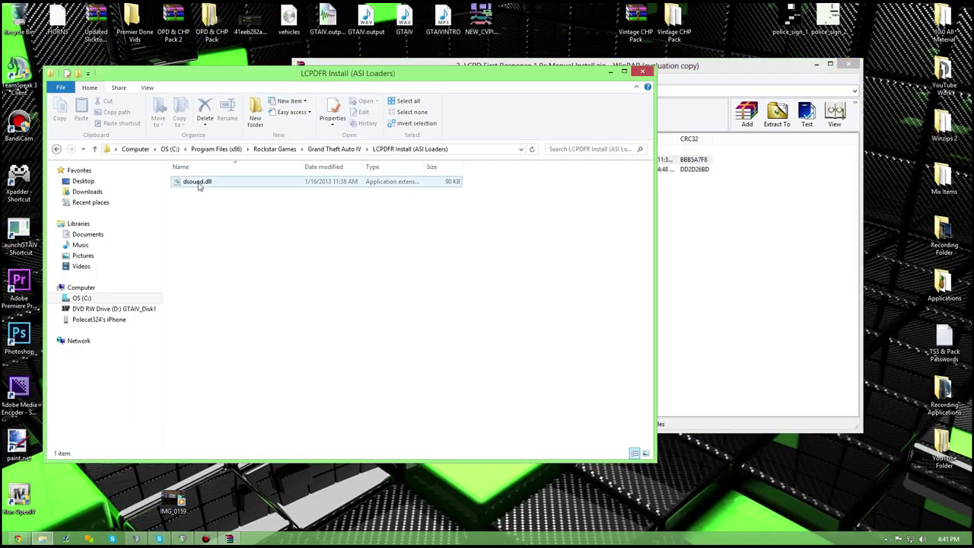
right_click(200, 185)
click(222, 284)
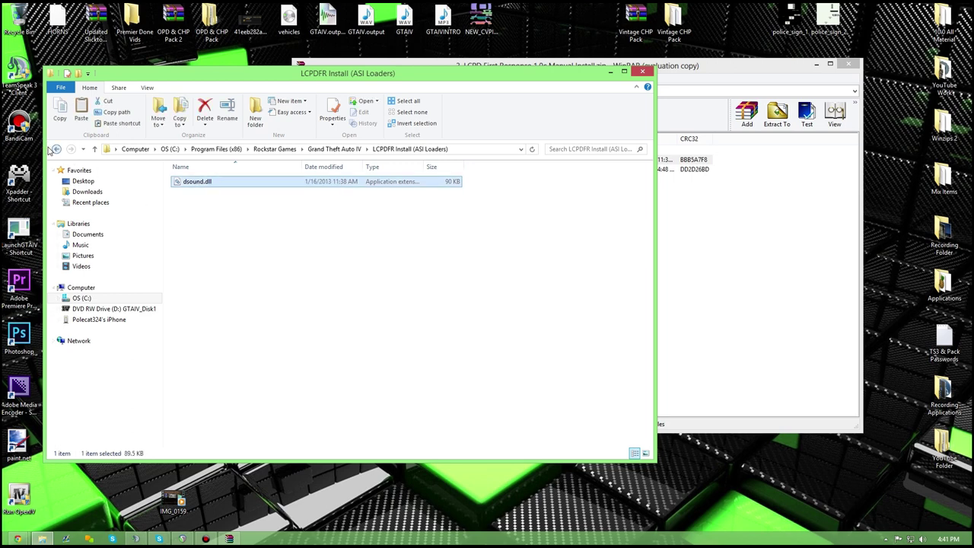
click(57, 148)
right_click(498, 311)
click(524, 378)
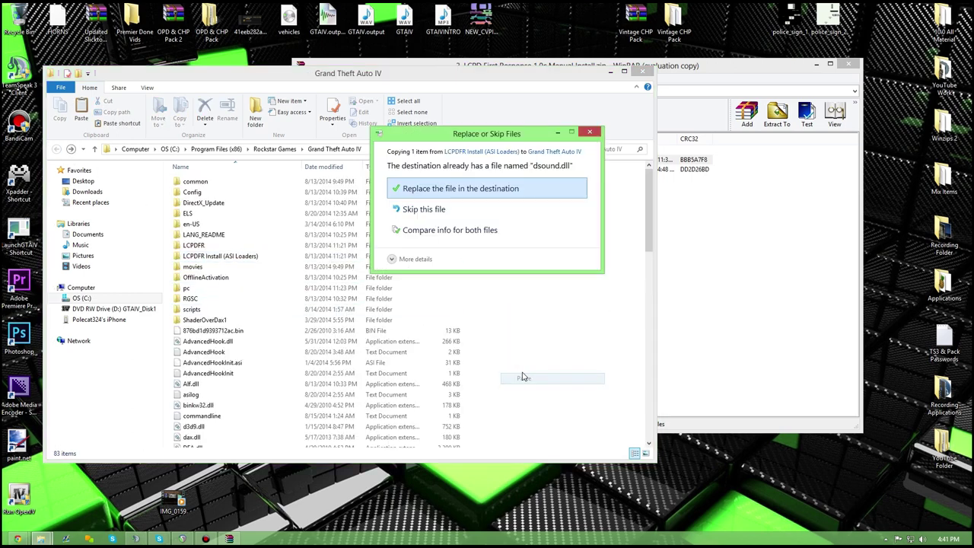
click(447, 210)
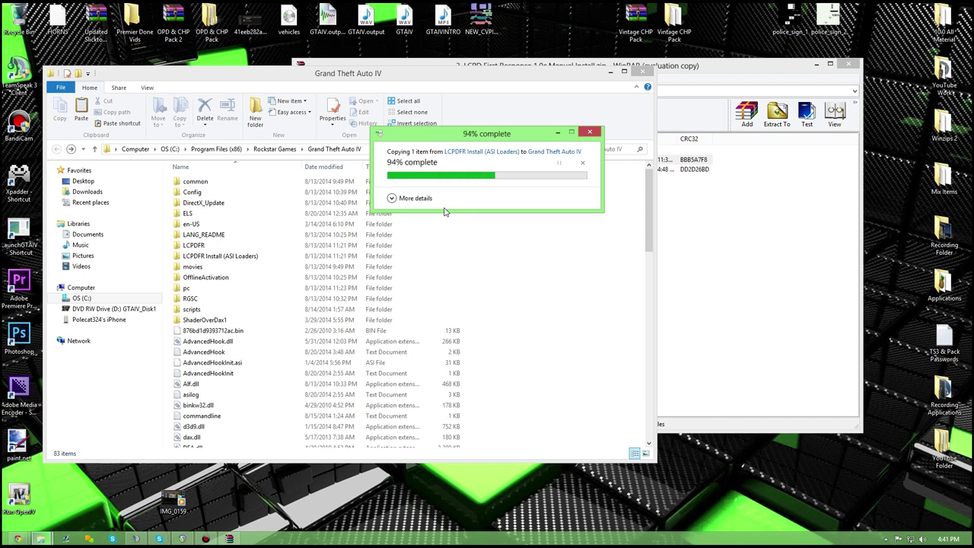
Drag xlive.dll into the ASI Loaders folder, delete it, and return to the game folder.
double_click(272, 256)
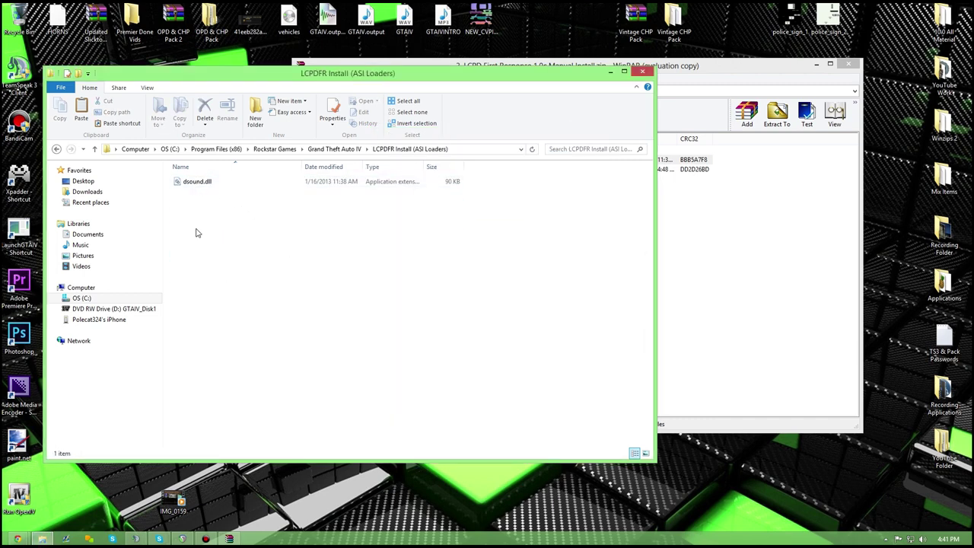
click(705, 200)
drag(365, 170, 265, 211)
click(211, 194)
key(Delete)
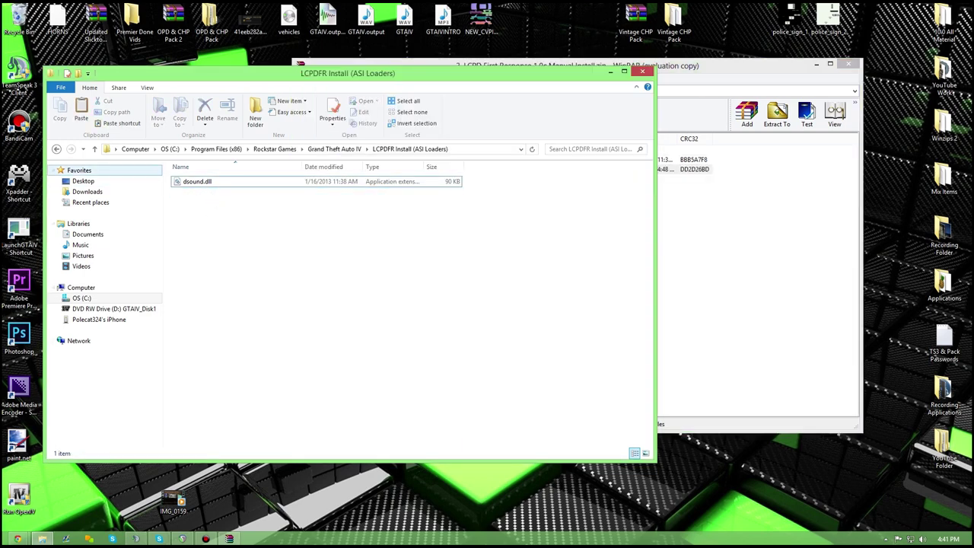
click(57, 149)
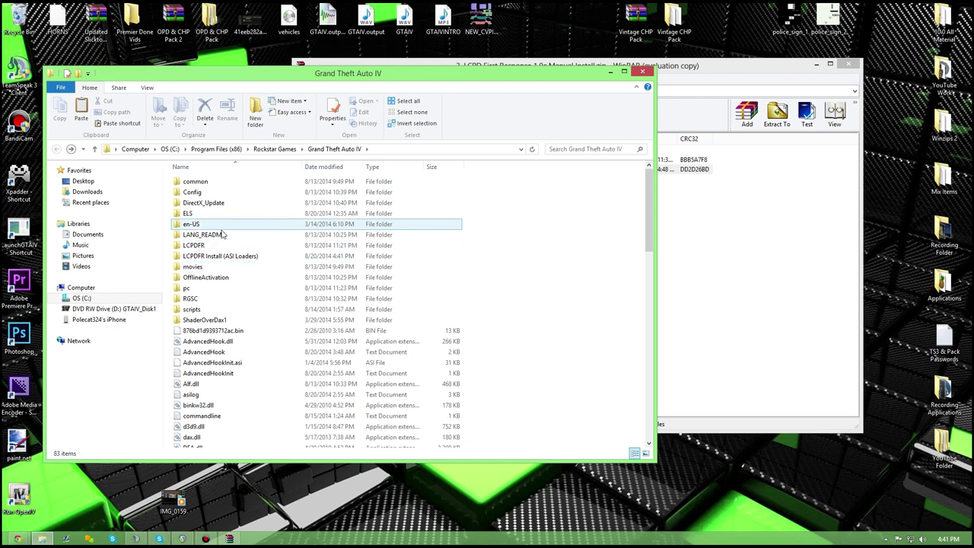
double_click(220, 246)
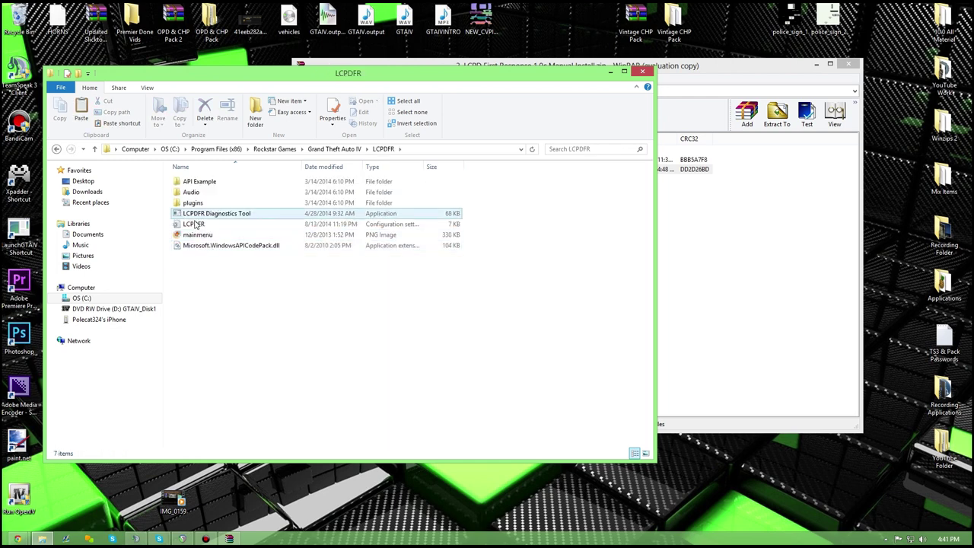
click(196, 225)
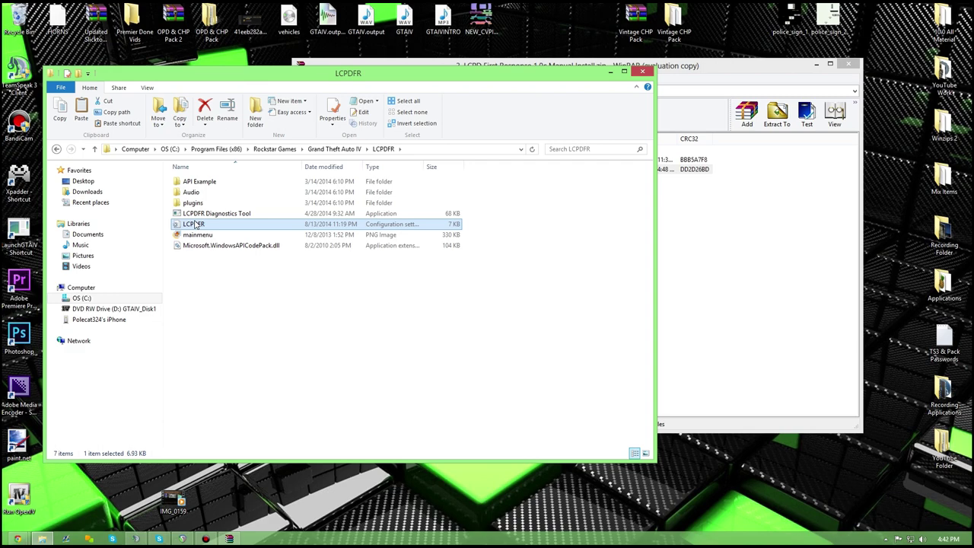
double_click(195, 225)
scroll(195, 225, down, 20)
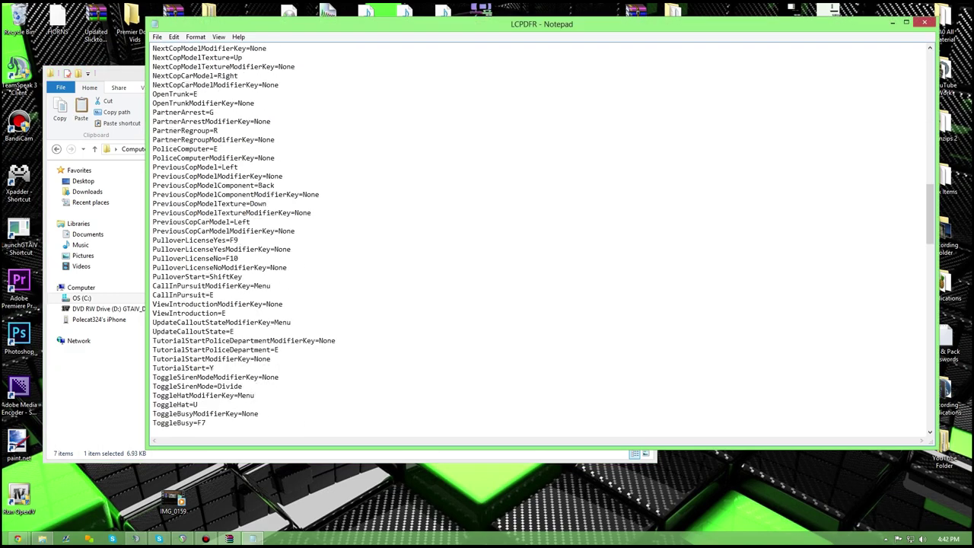
scroll(540, 236, down, 20)
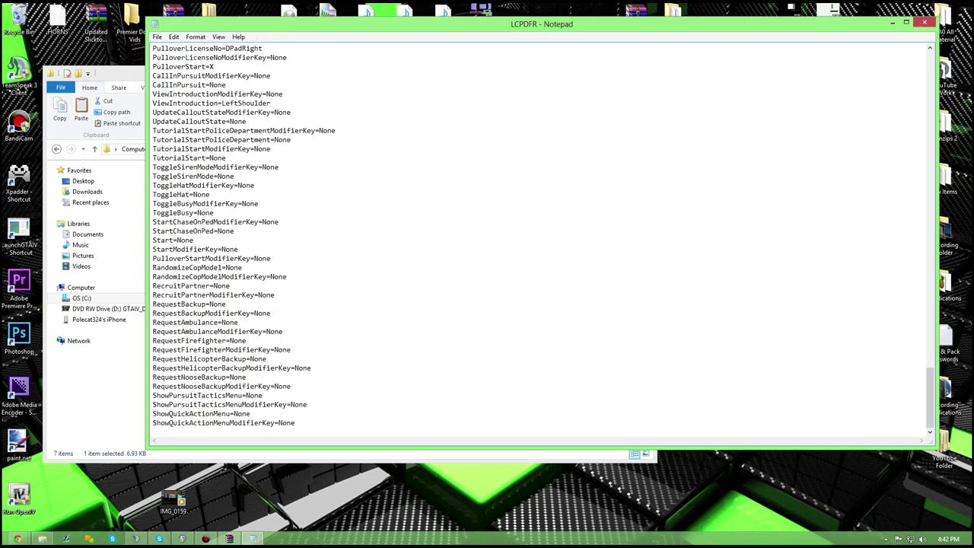
scroll(540, 236, up, 20)
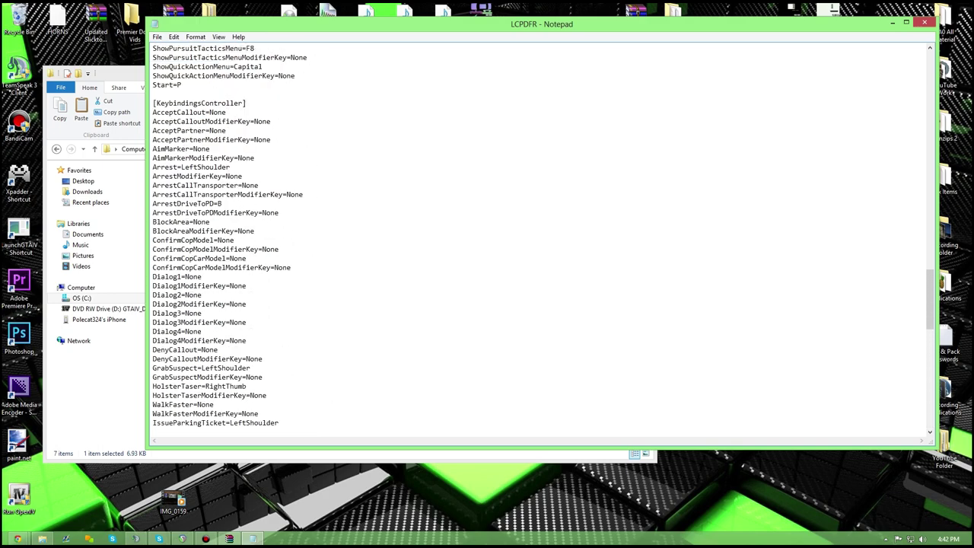
scroll(540, 236, up, 1)
drag(177, 130, 216, 130)
click(220, 131)
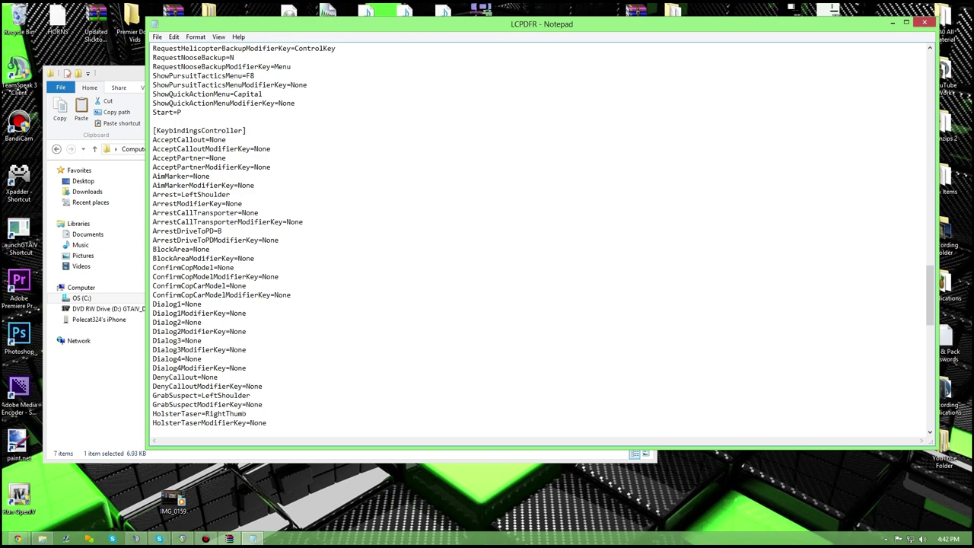
mouse_move(247, 414)
mouse_down()
mouse_move(196, 414)
mouse_move(242, 413)
mouse_up()
scroll(242, 413, down, 5)
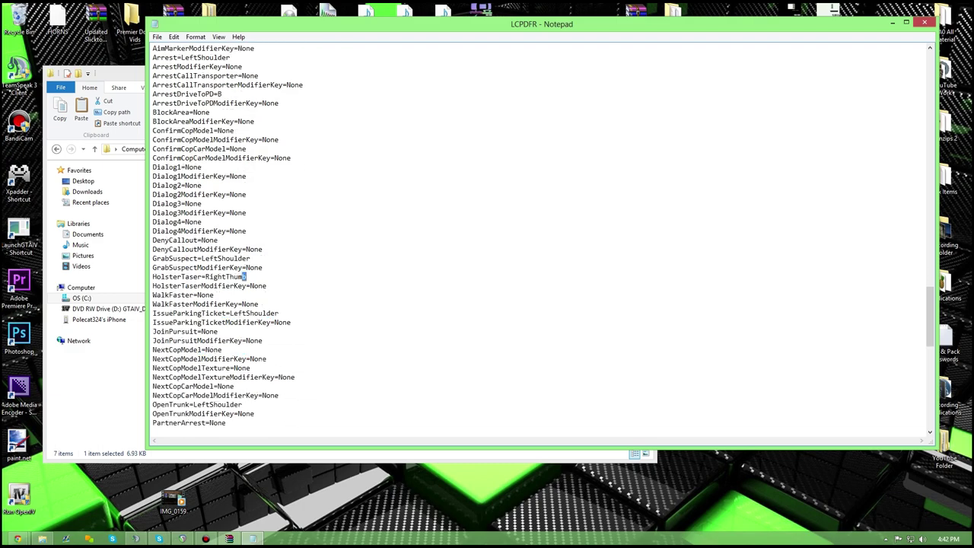
scroll(242, 413, up, 20)
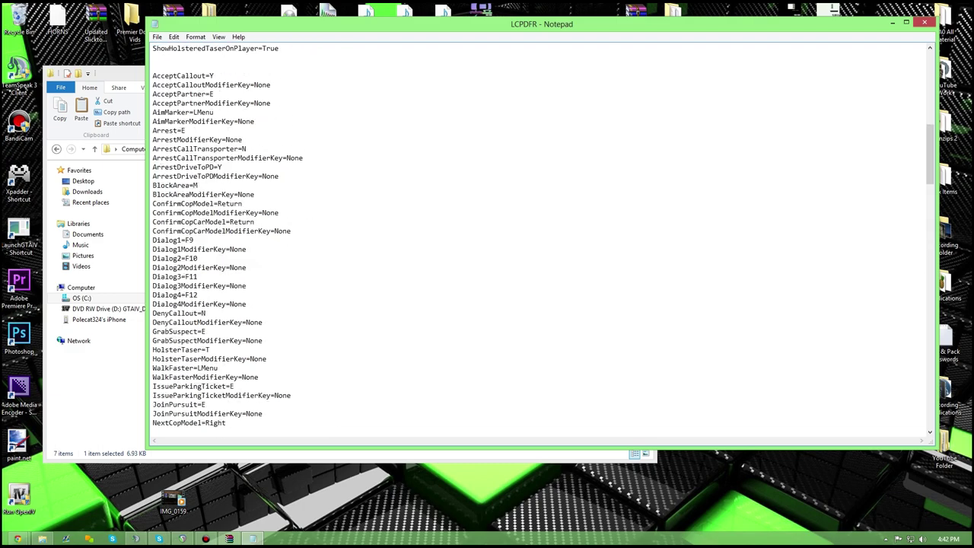
scroll(242, 414, up, 9)
double_click(182, 313)
click(182, 313)
scroll(183, 312, down, 12)
scroll(182, 313, up, 20)
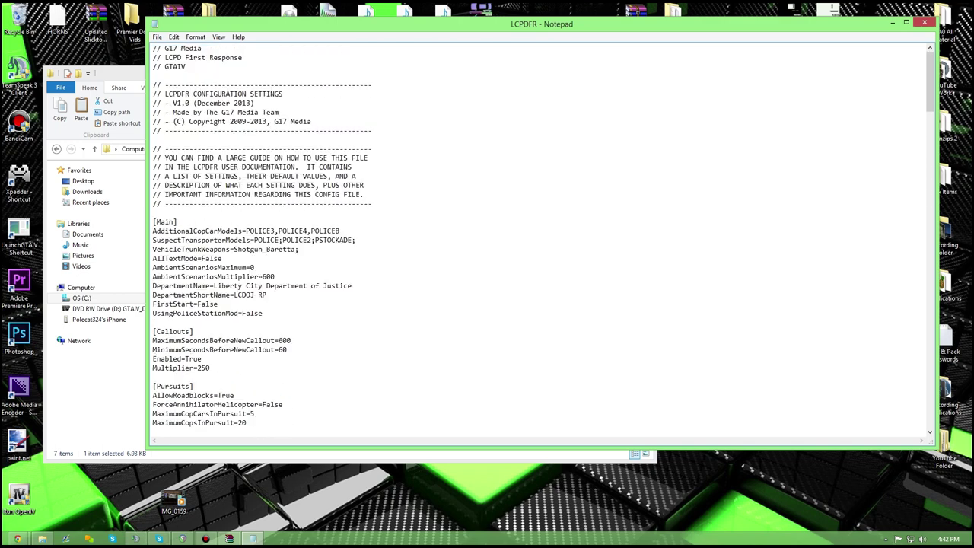
drag(216, 285, 300, 285)
click(268, 295)
click(218, 304)
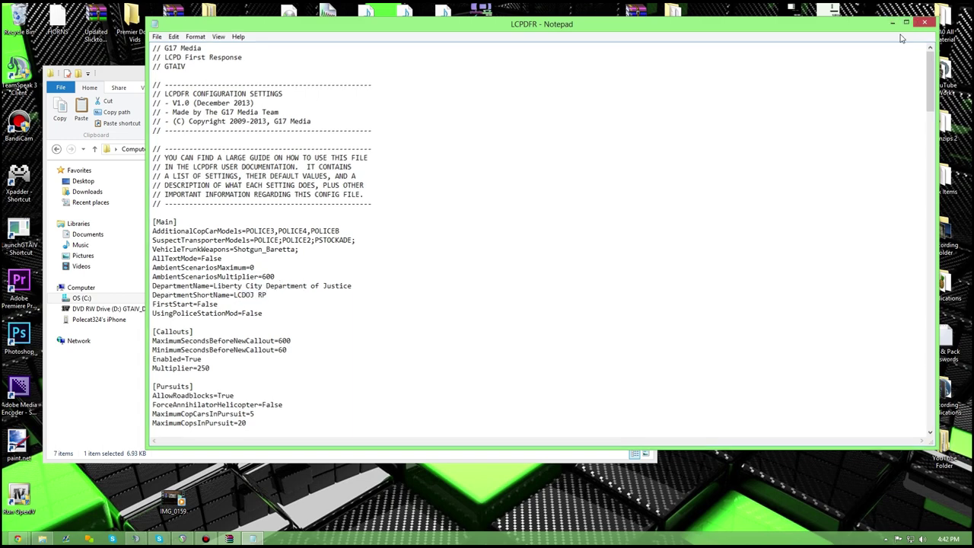
click(924, 23)
View LCPDFR's mainmenu image in Photo Gallery, restore and move its window, then close it.
click(56, 149)
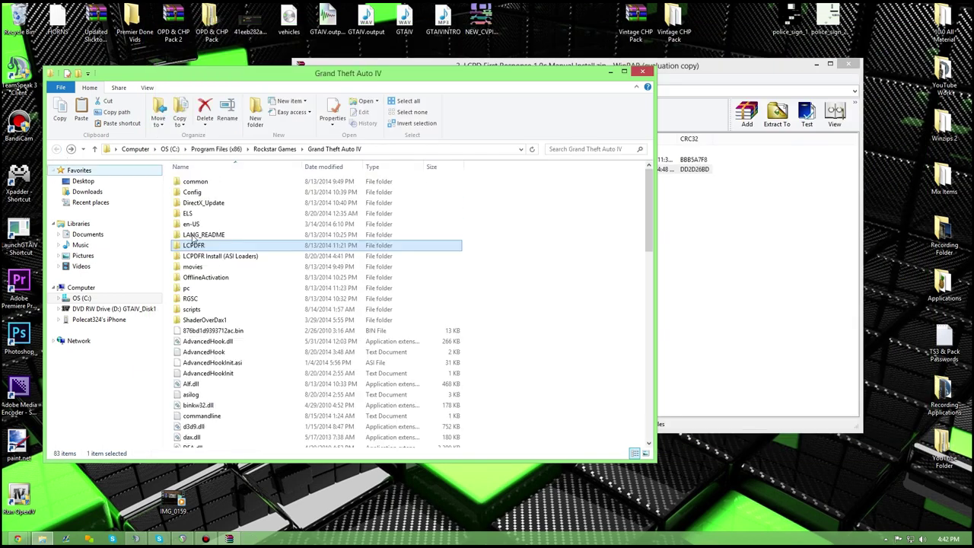
double_click(194, 245)
double_click(210, 235)
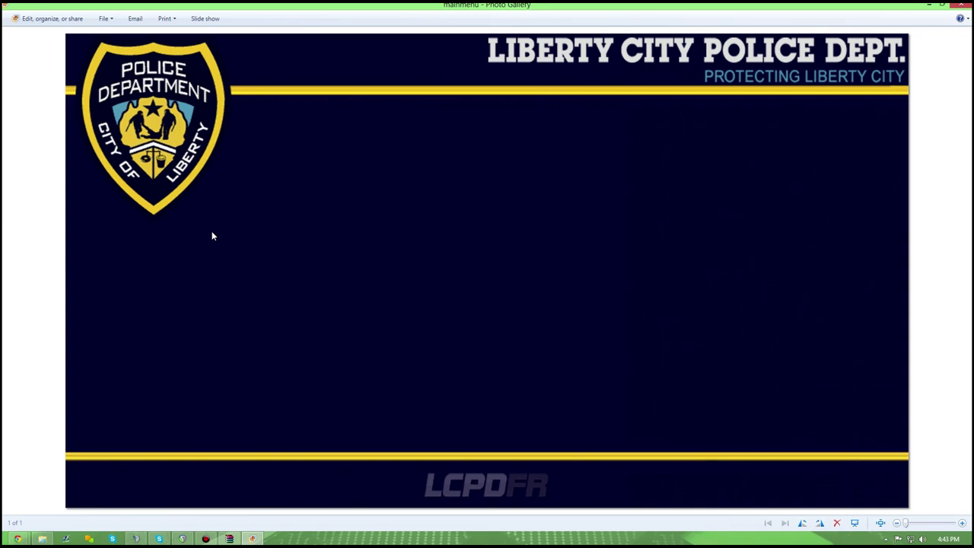
double_click(297, 8)
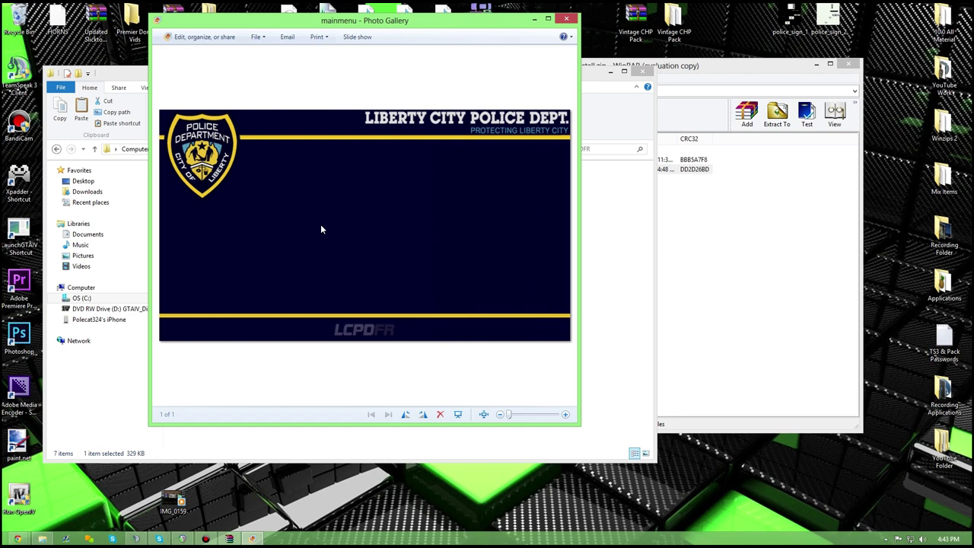
drag(419, 41, 589, 63)
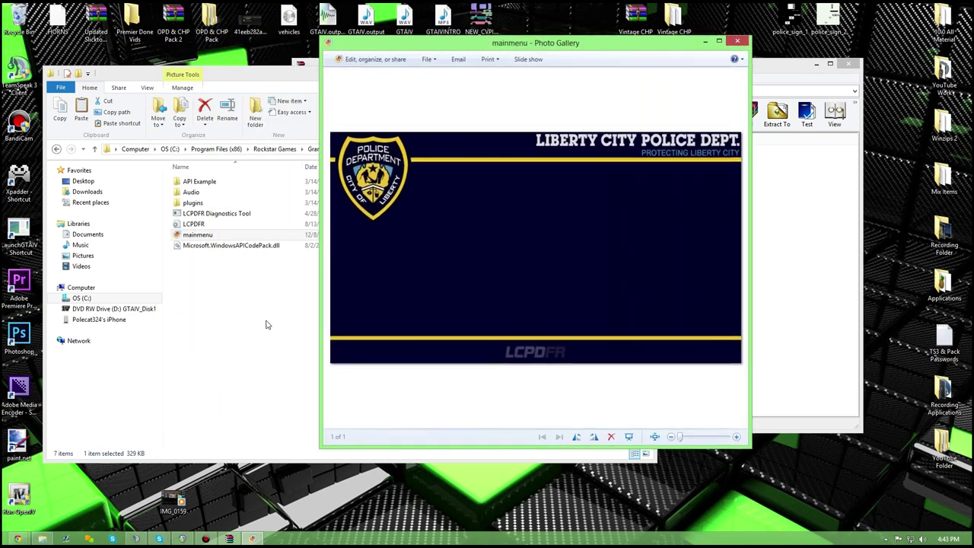
click(223, 315)
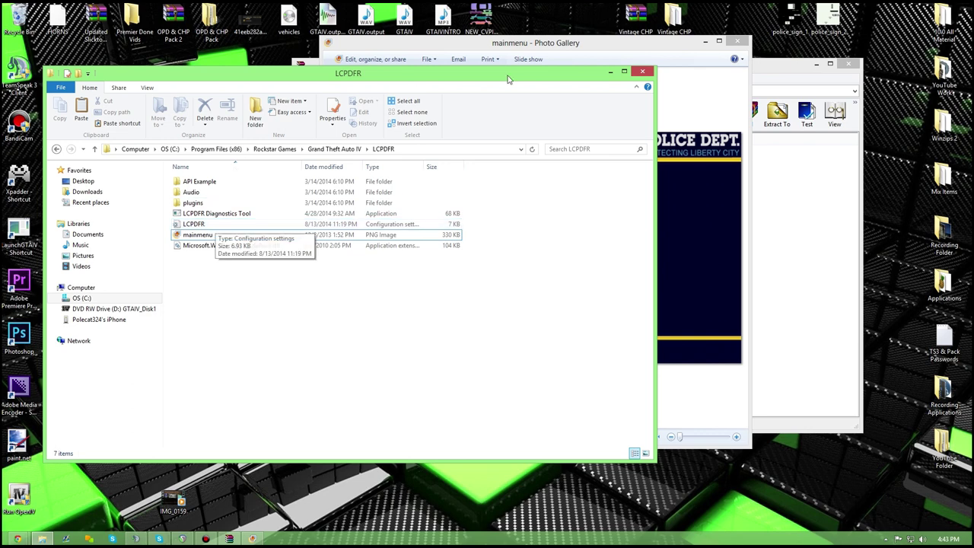
click(737, 41)
Close the WinRAR archive and open the game's scripts folder.
click(705, 226)
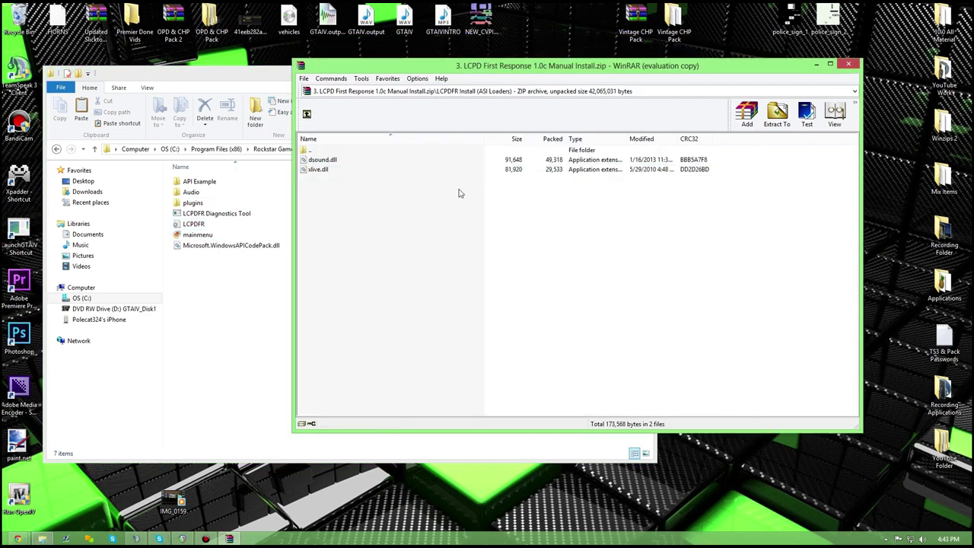
click(846, 63)
click(61, 150)
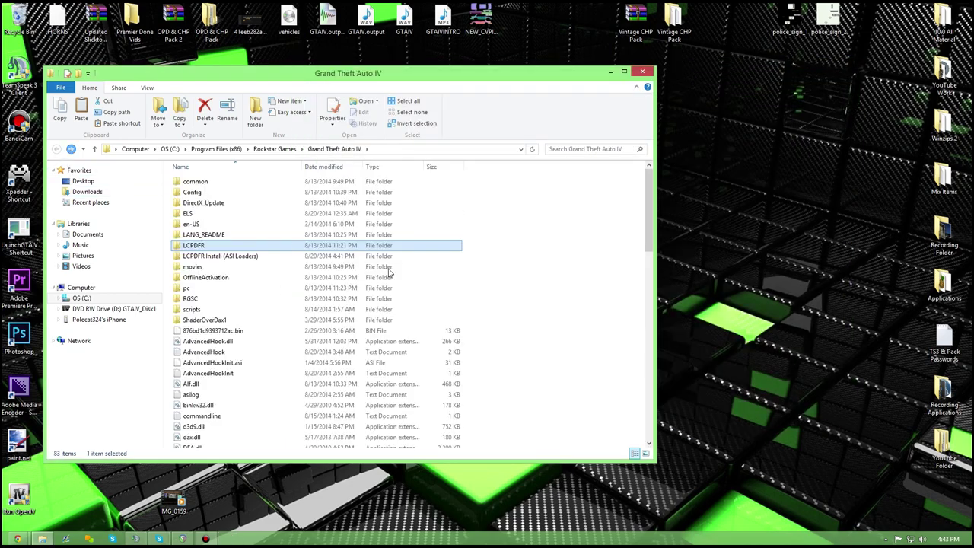
double_click(199, 307)
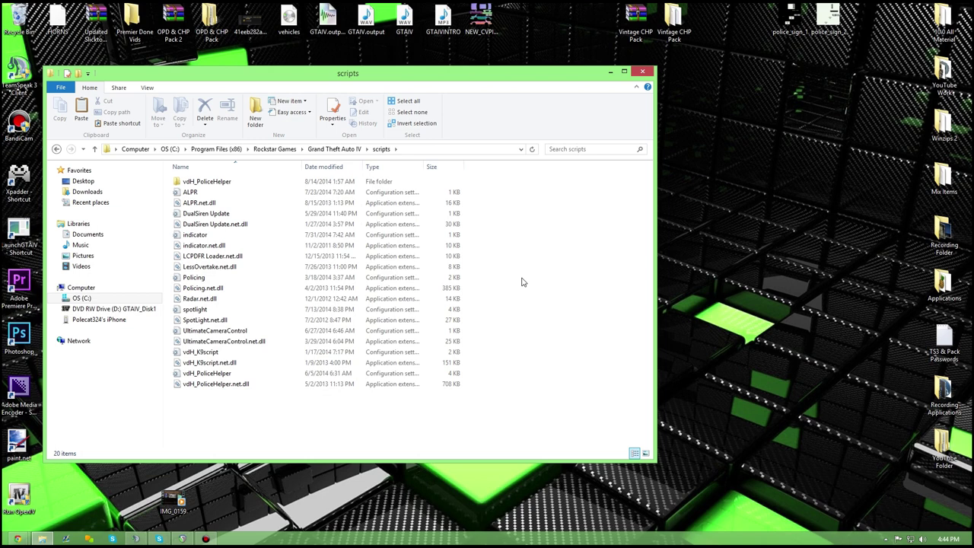
Return to the Grand Theft Auto IV folder and select the ELS folder.
click(57, 149)
click(487, 274)
scroll(485, 271, down, 19)
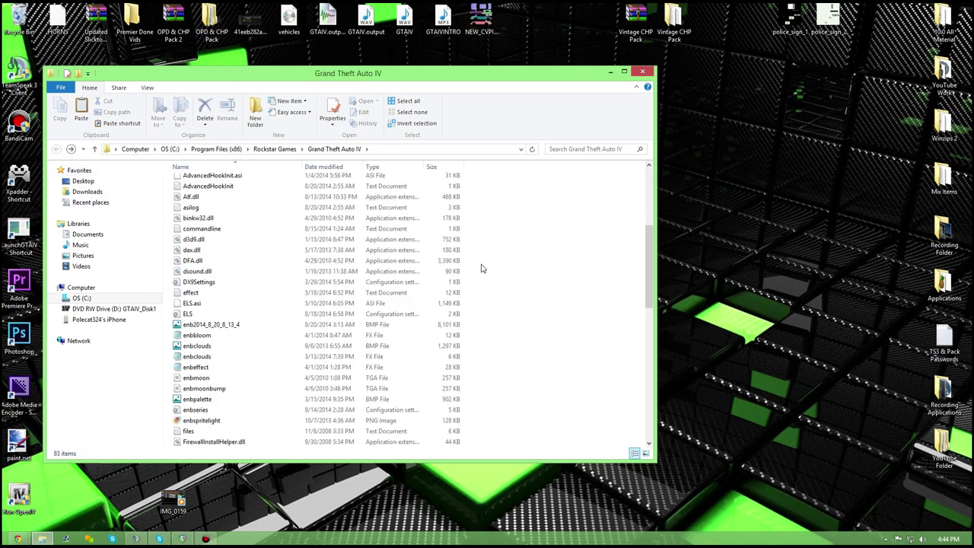
scroll(487, 281, up, 19)
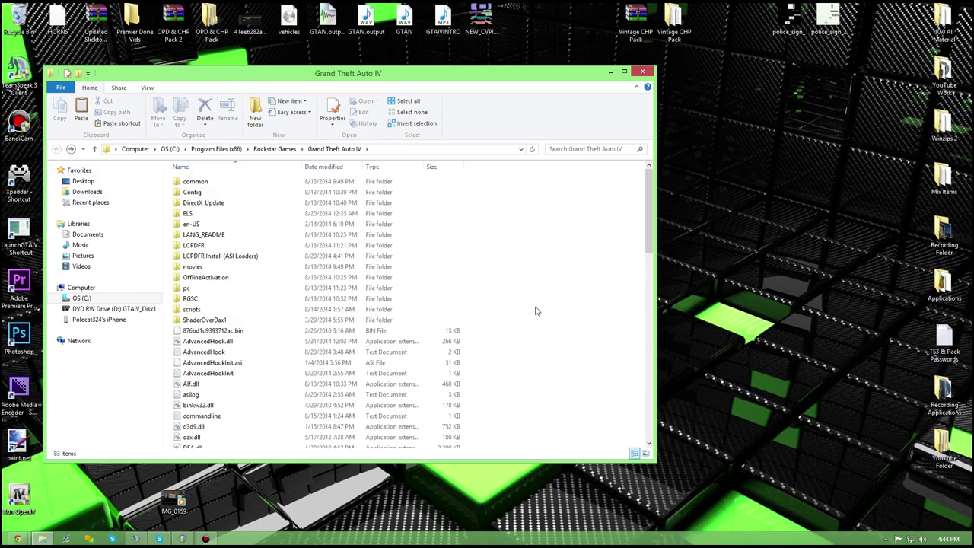
click(192, 214)
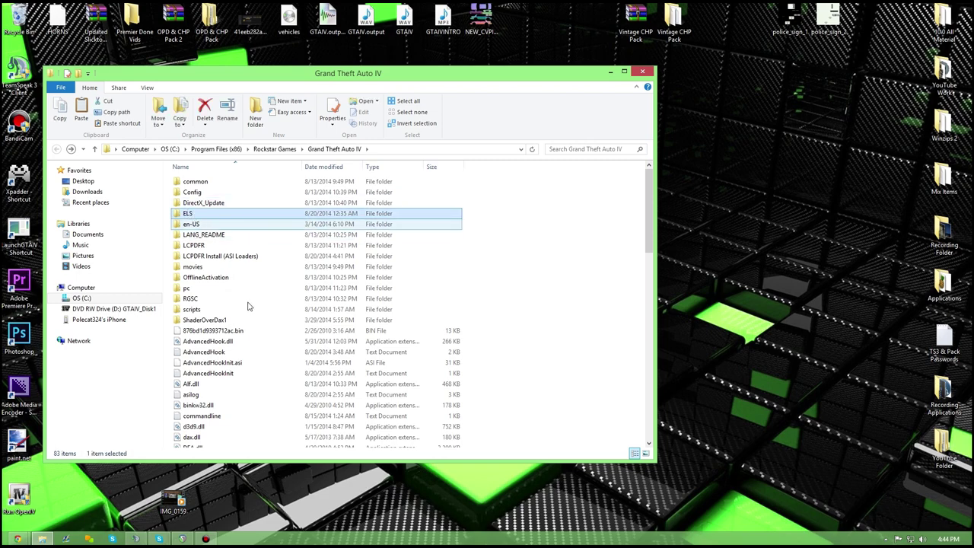
scroll(248, 307, down, 7)
mouse_move(16, 539)
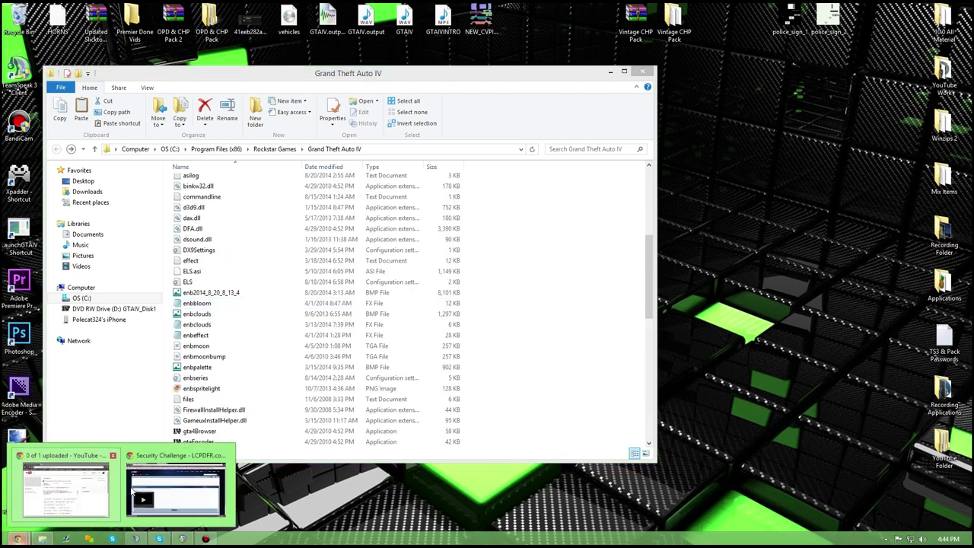
mouse_move(175, 487)
mouse_move(597, 88)
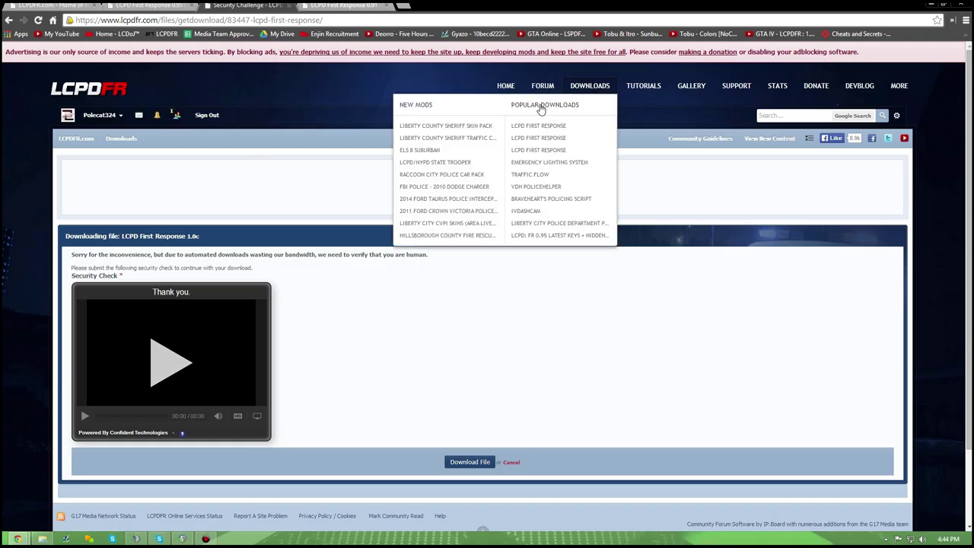
Open the Emergency Lighting System page, pass the stained-glass captcha, and download ELS V8.0.rar.
click(529, 164)
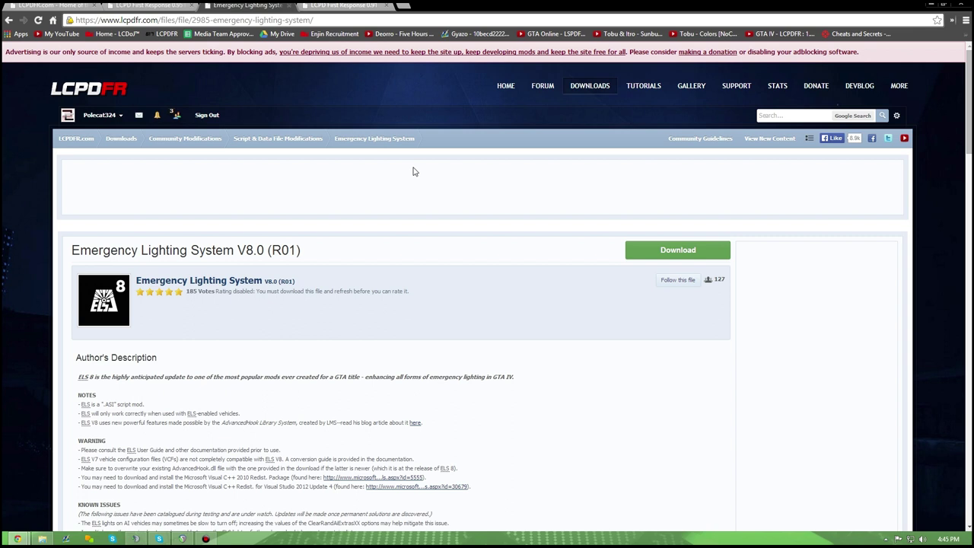
click(651, 251)
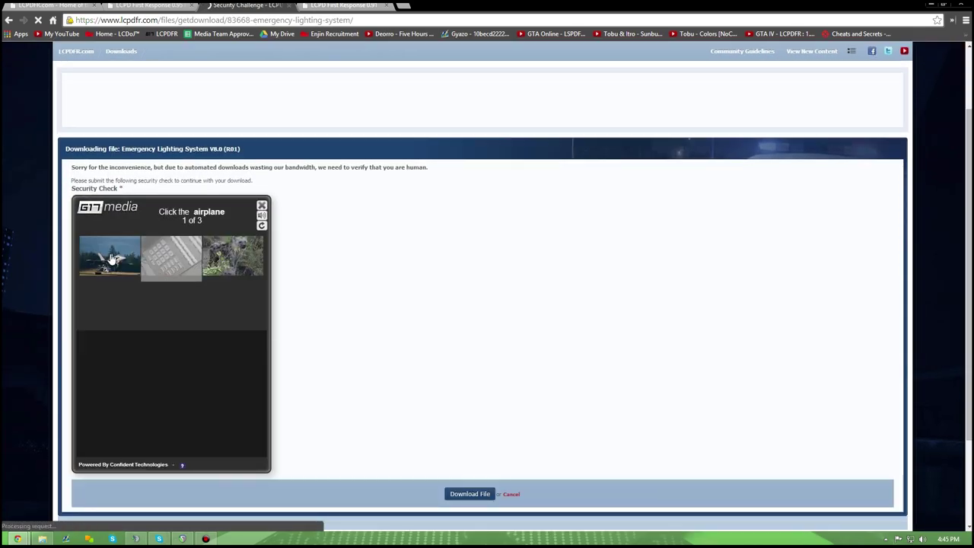
click(122, 257)
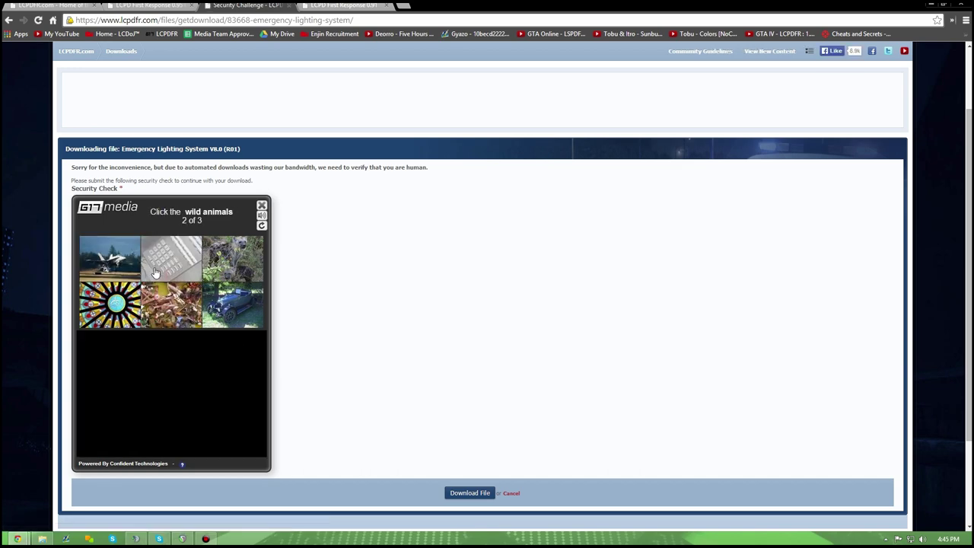
click(213, 261)
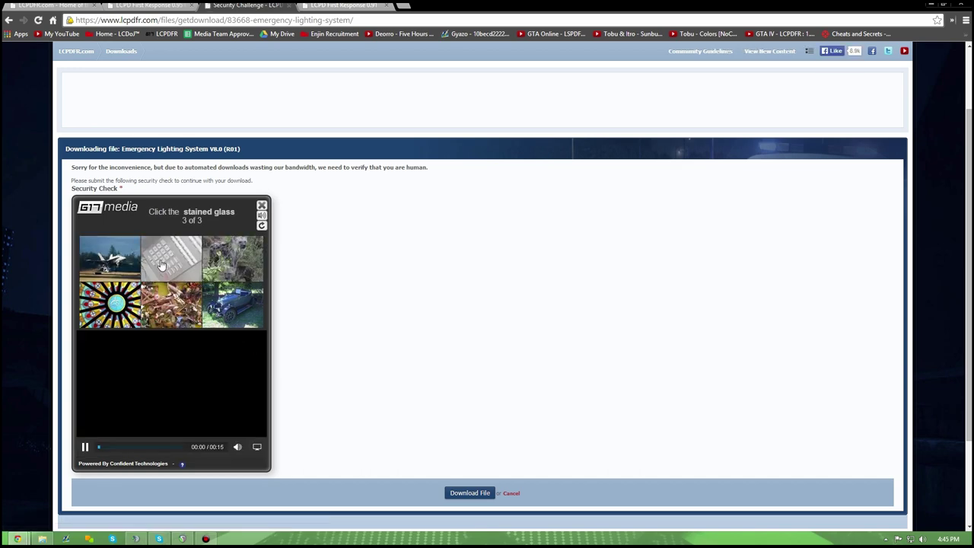
click(133, 319)
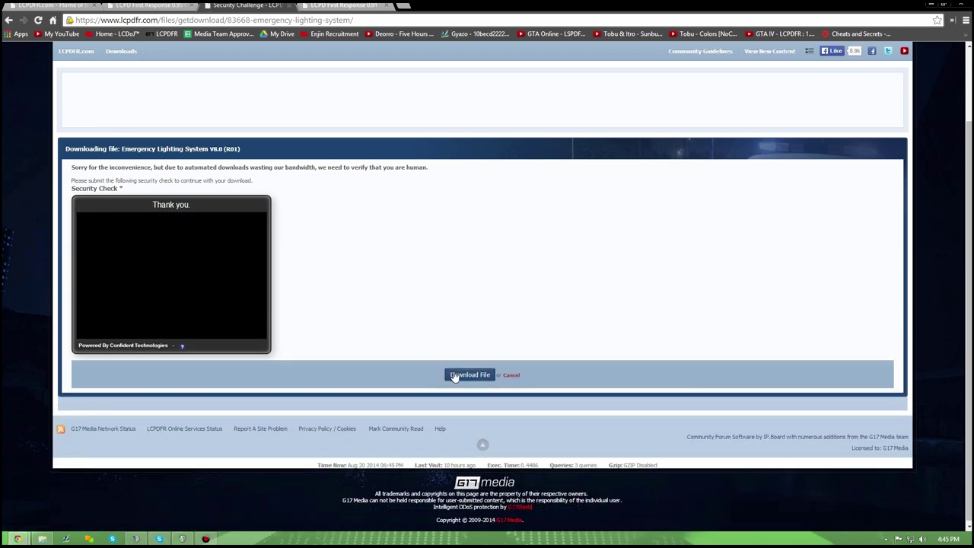
click(457, 374)
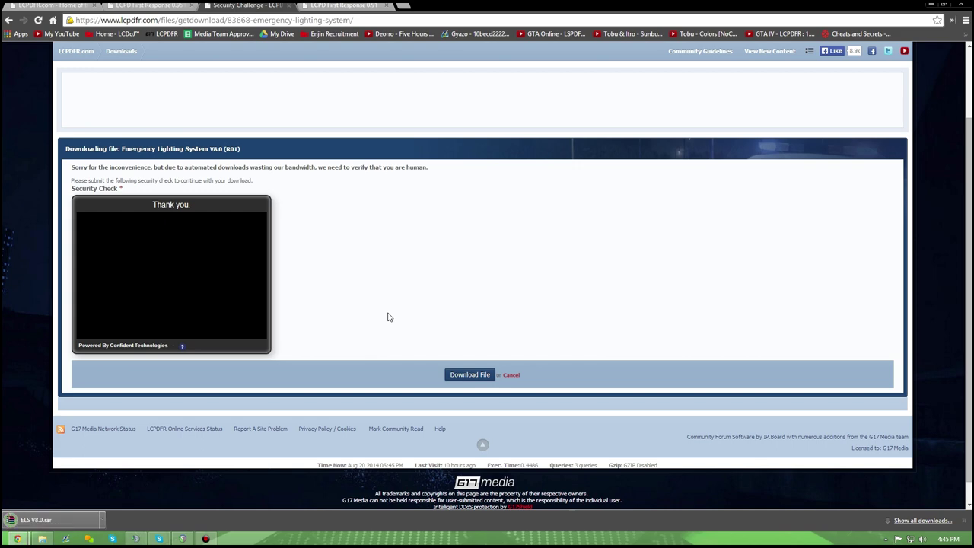
Open ELS V8.0.rar in WinRAR, dismiss the licence reminder, browse MEDIA, then enter INSTALLATION FILES.
click(36, 520)
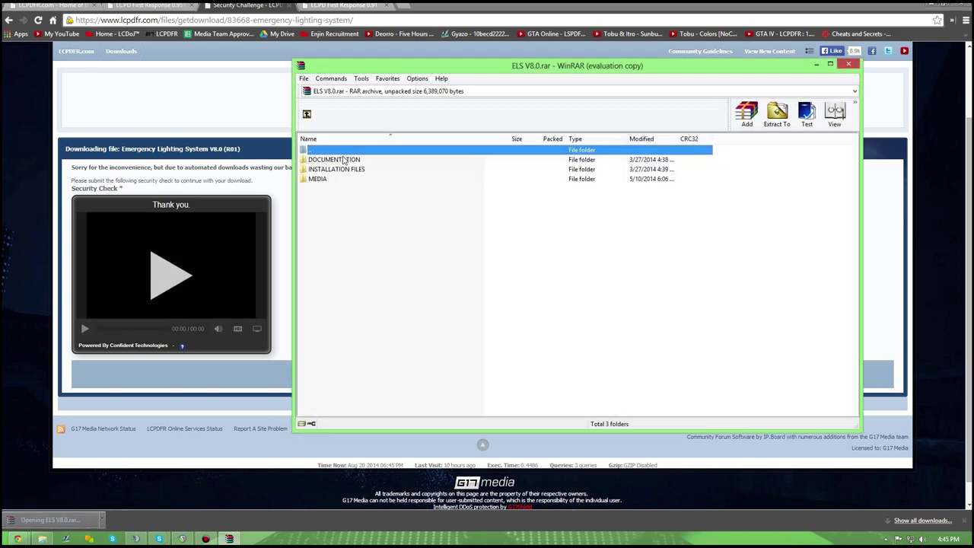
double_click(542, 11)
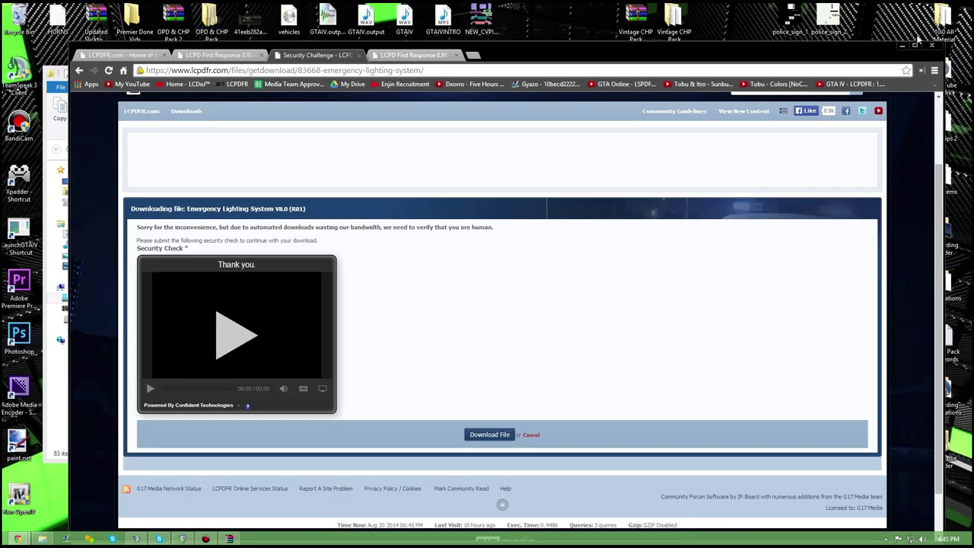
click(900, 45)
click(620, 253)
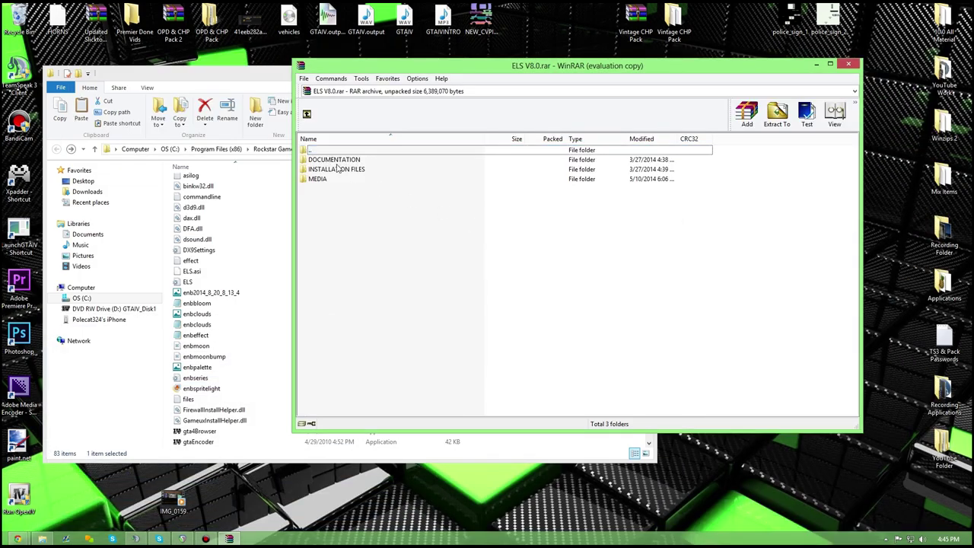
click(334, 169)
double_click(334, 179)
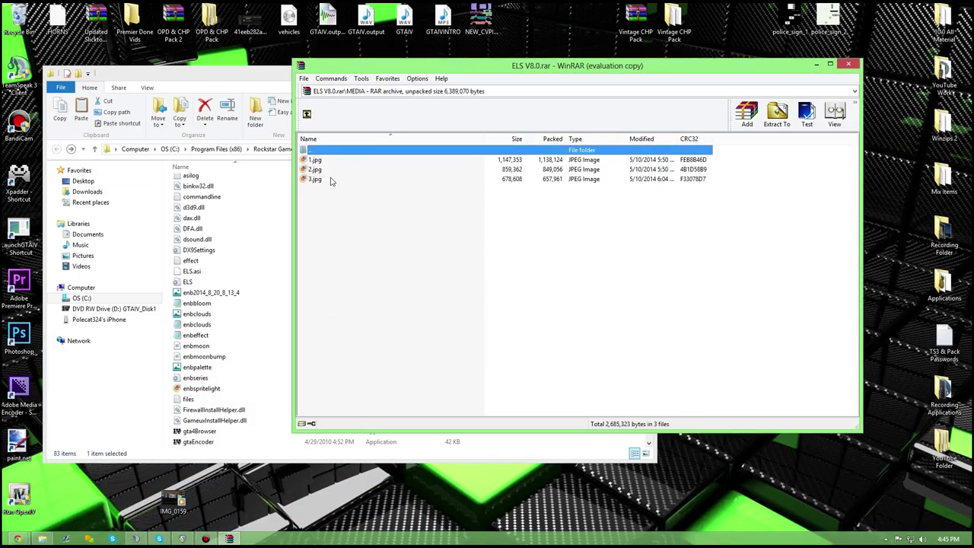
click(306, 113)
double_click(332, 169)
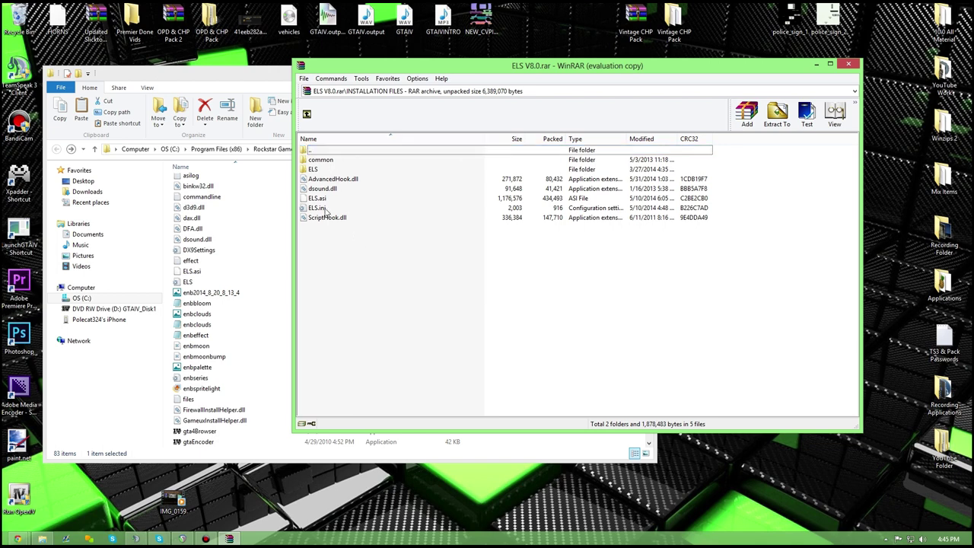
Inspect the ELS subfolder, then select ELS.asi, ELS.ini and the other INSTALLATION FILES items.
double_click(321, 169)
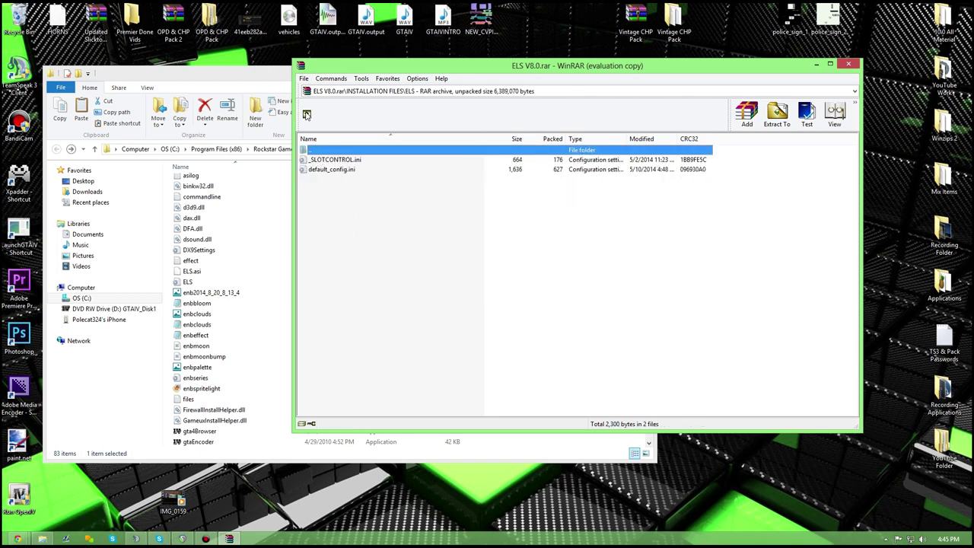
click(307, 114)
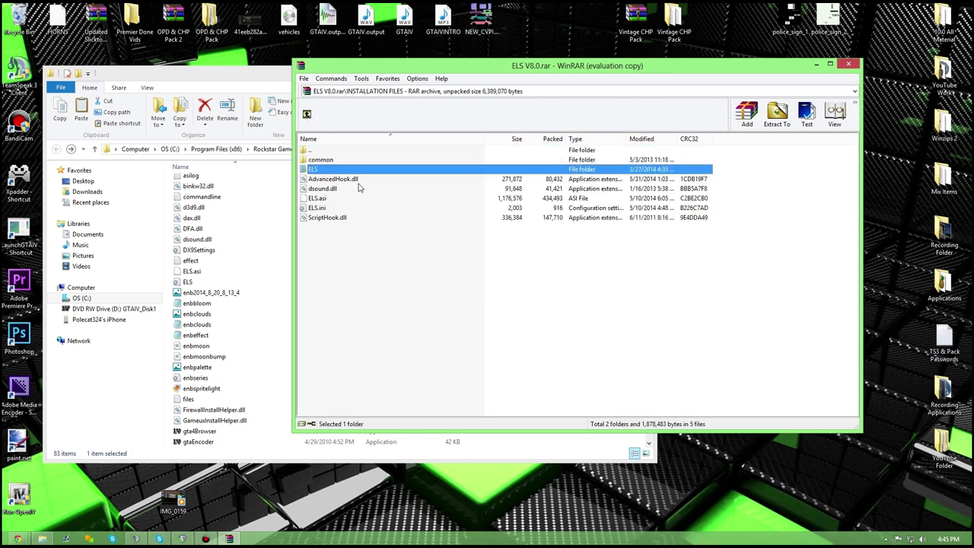
click(325, 207)
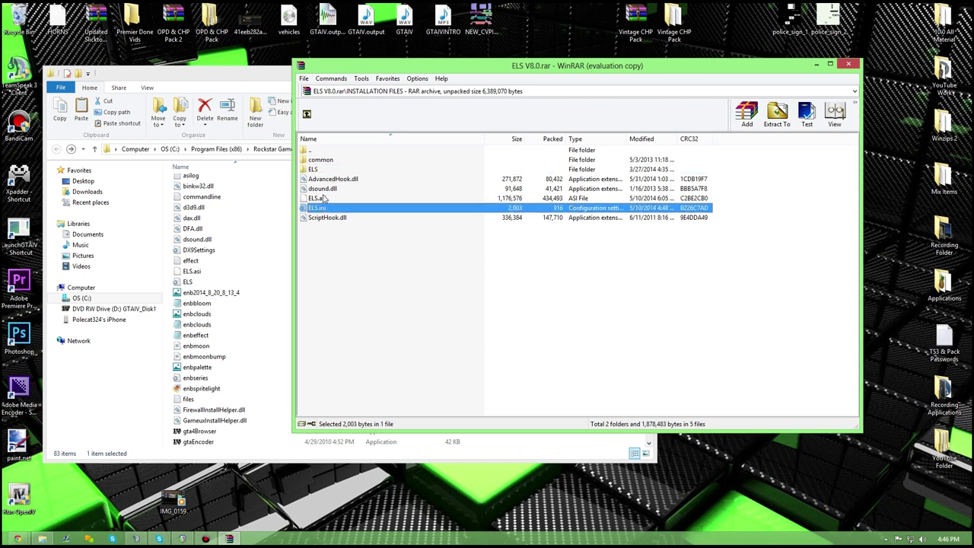
click(324, 199)
click(324, 207)
click(324, 198)
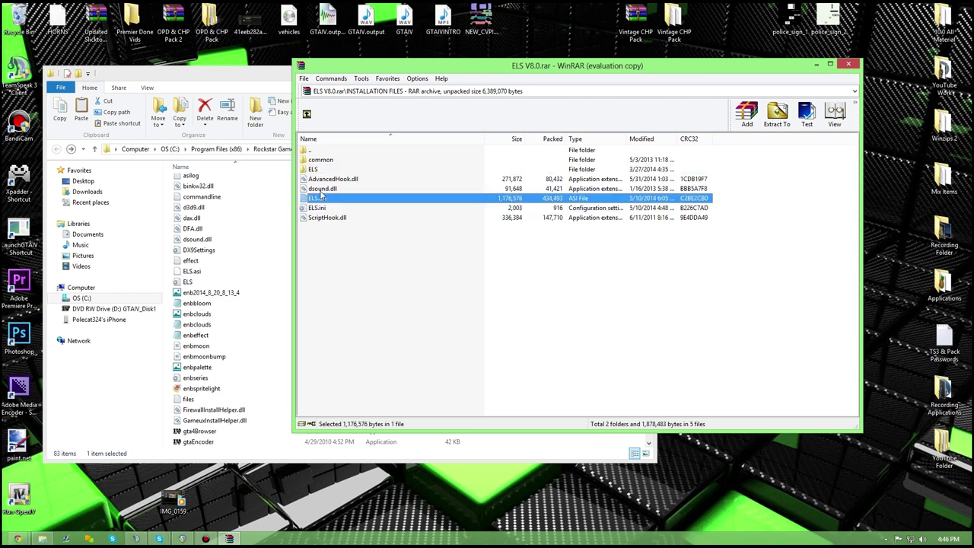
click(323, 171)
drag(367, 245, 327, 162)
Inspect common\data, then return to INSTALLATION FILES and select only ELS.ini.
double_click(327, 161)
double_click(327, 159)
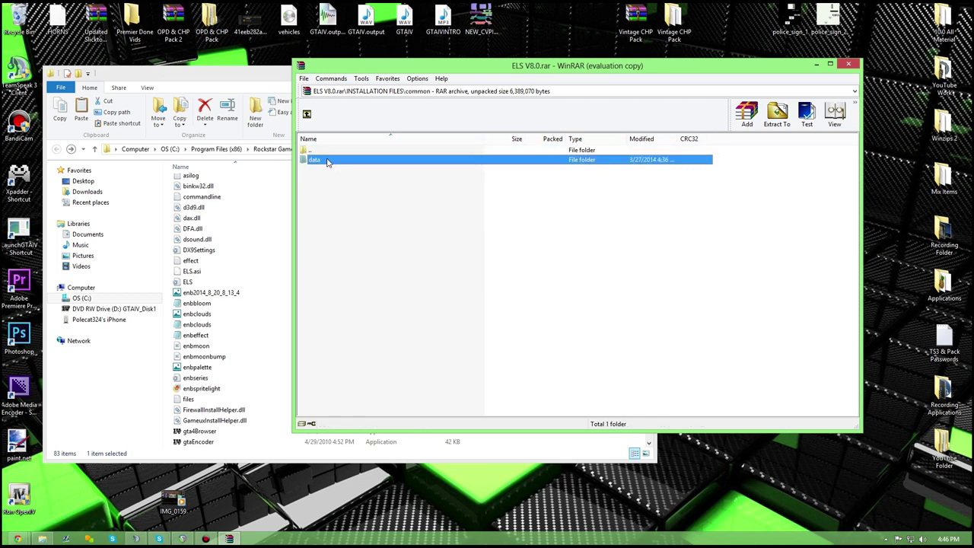
double_click(307, 115)
click(333, 170)
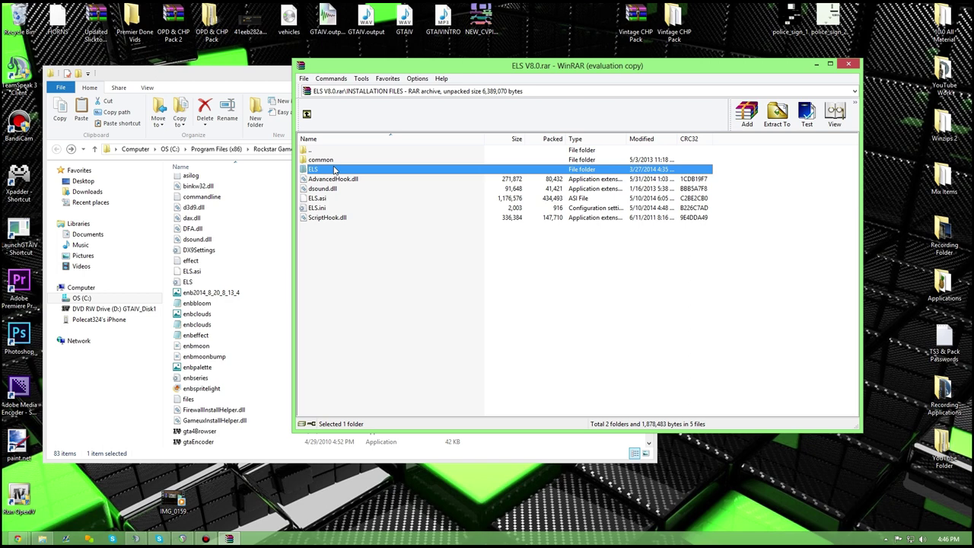
drag(333, 234, 328, 174)
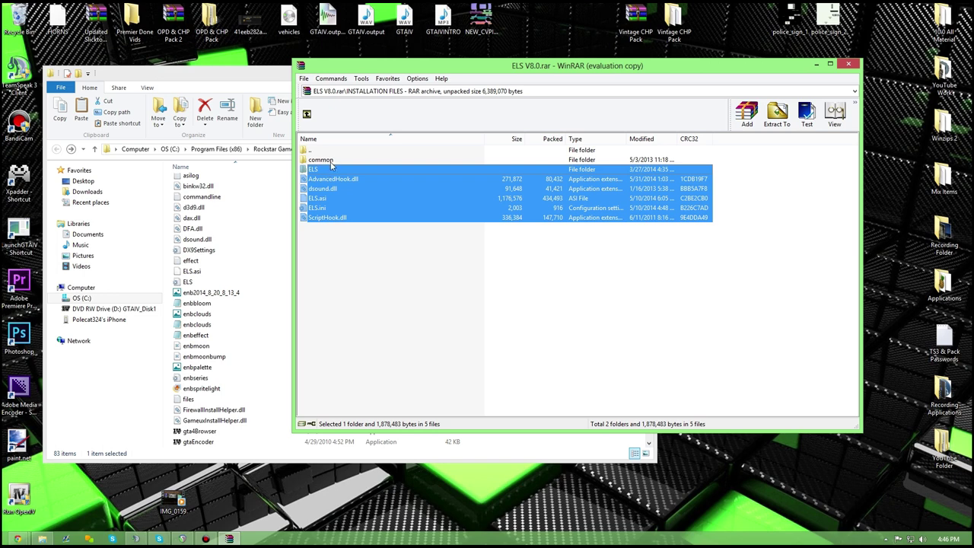
drag(348, 206, 370, 203)
click(336, 207)
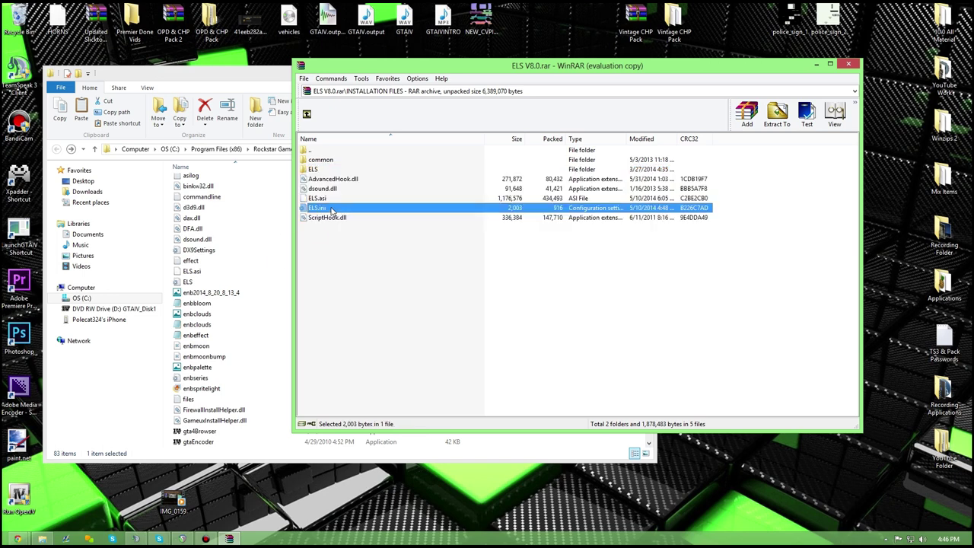
Open ELS.ini in Notepad and read through its Els_Range_Ai, PRML and EnvMult settings.
double_click(336, 207)
scroll(532, 236, down, 4)
scroll(533, 236, up, 8)
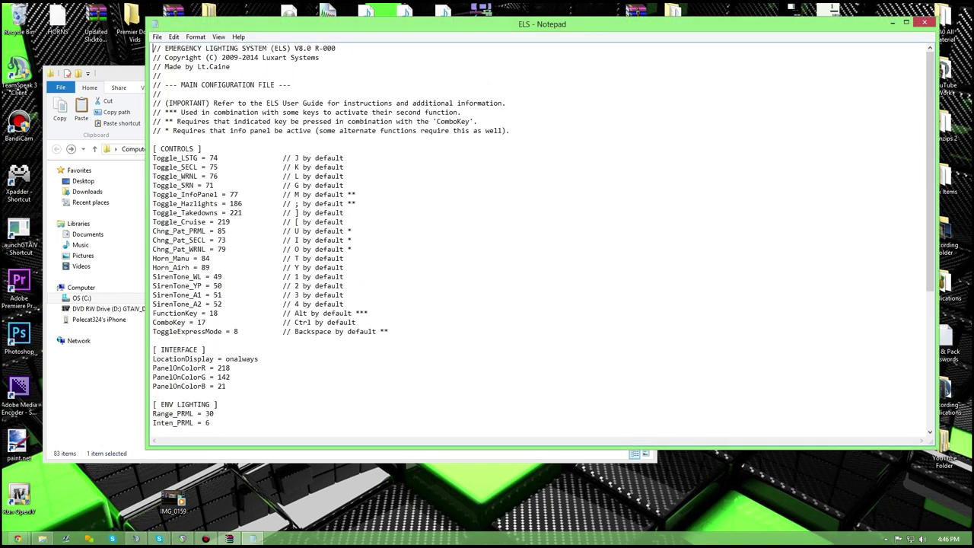
scroll(533, 236, down, 8)
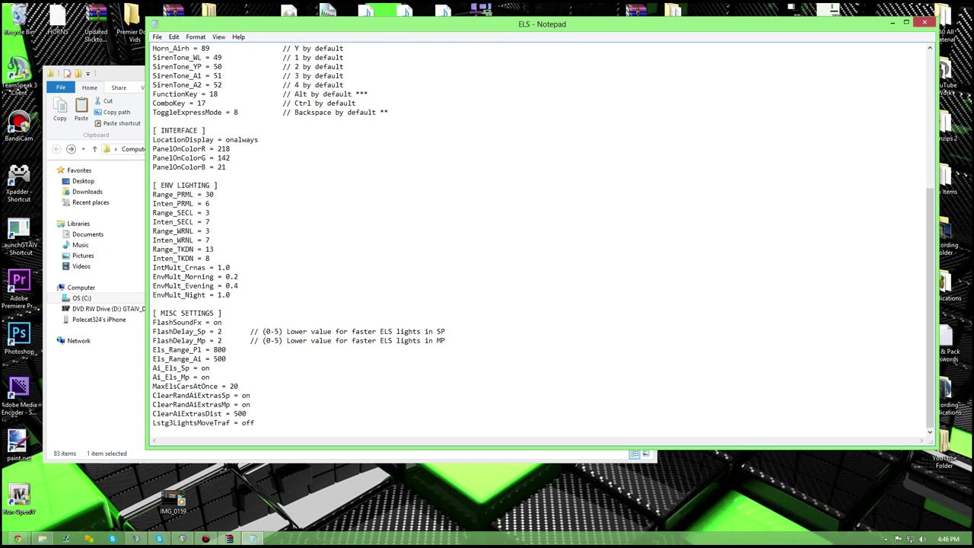
drag(221, 349, 227, 359)
click(221, 331)
scroll(236, 368, up, 3)
drag(154, 376, 229, 355)
click(234, 358)
click(229, 350)
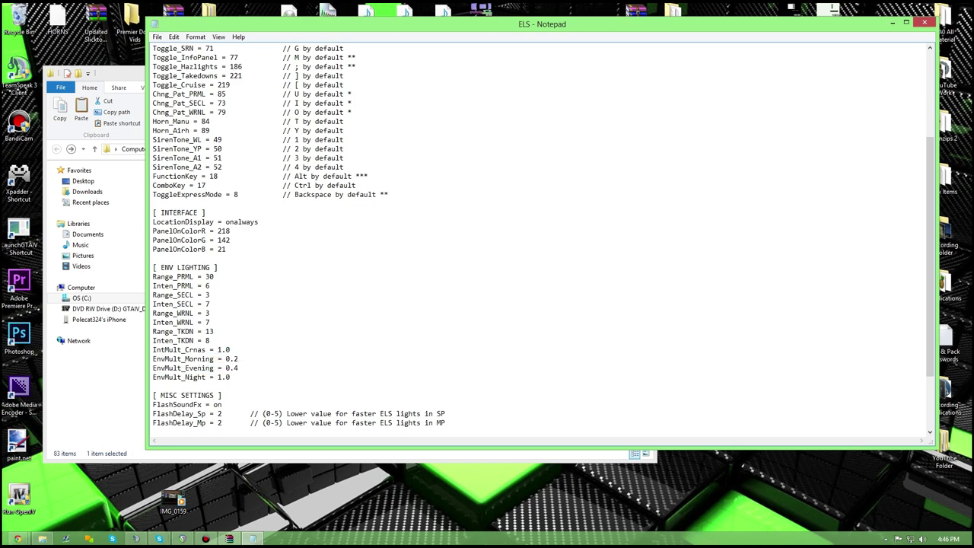
drag(210, 286, 155, 286)
click(230, 350)
Change EnvMult_Morning from 0.2 to 0.0, then bring the Grand Theft Auto IV folder forward.
drag(153, 359, 233, 359)
click(238, 359)
text(0)
click(238, 368)
drag(210, 277, 216, 277)
scroll(541, 236, up, 5)
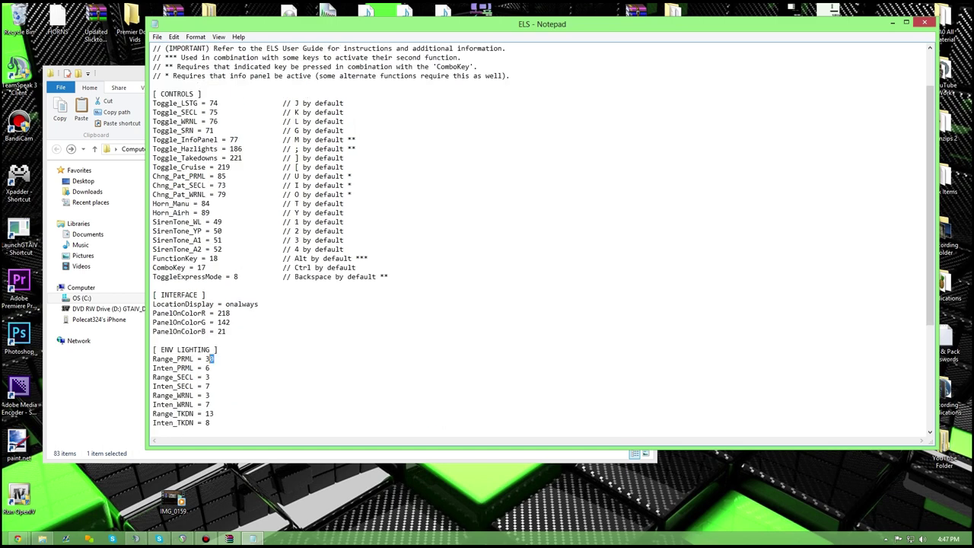
drag(152, 158, 356, 322)
click(356, 322)
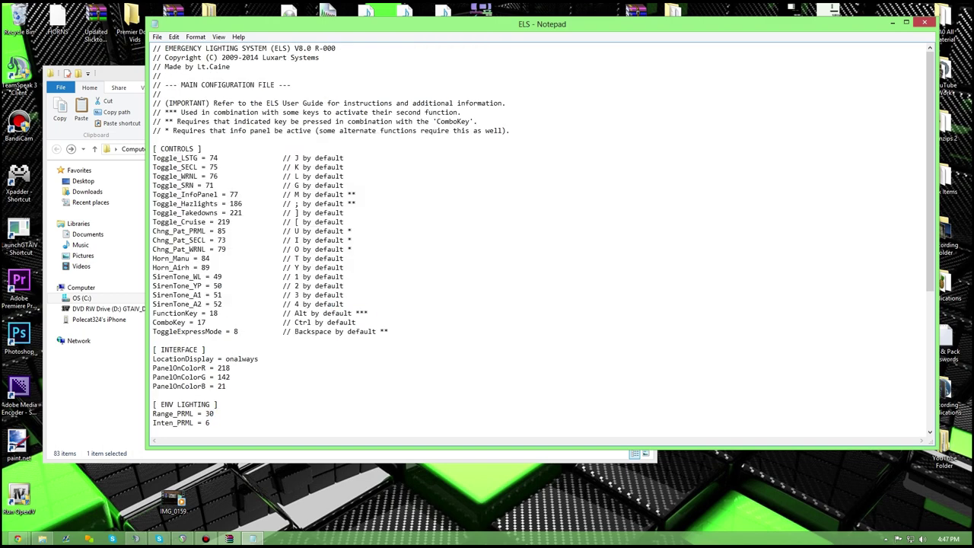
click(91, 411)
scroll(278, 360, up, 1)
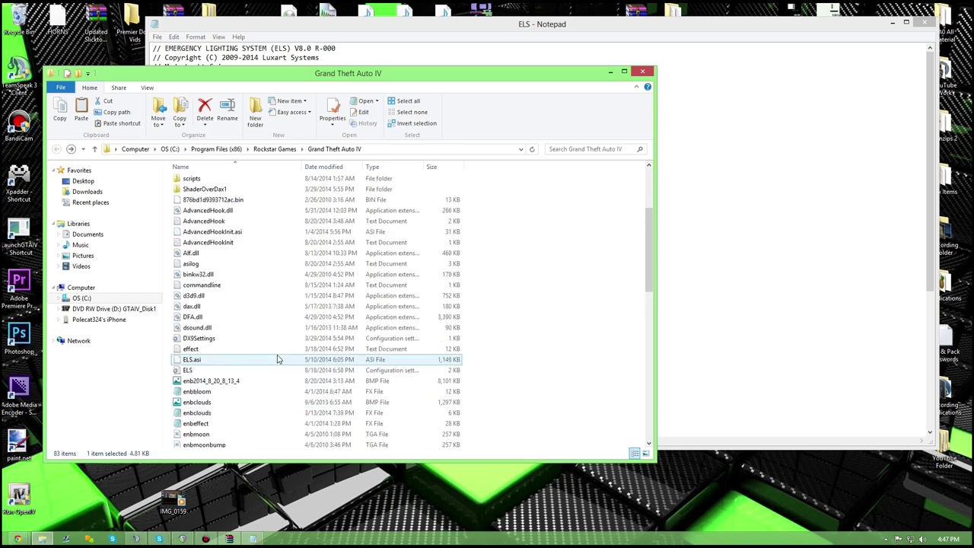
Bring Chrome forward and load google.com in the LCPD First Response 0.91 tab.
click(17, 539)
click(138, 502)
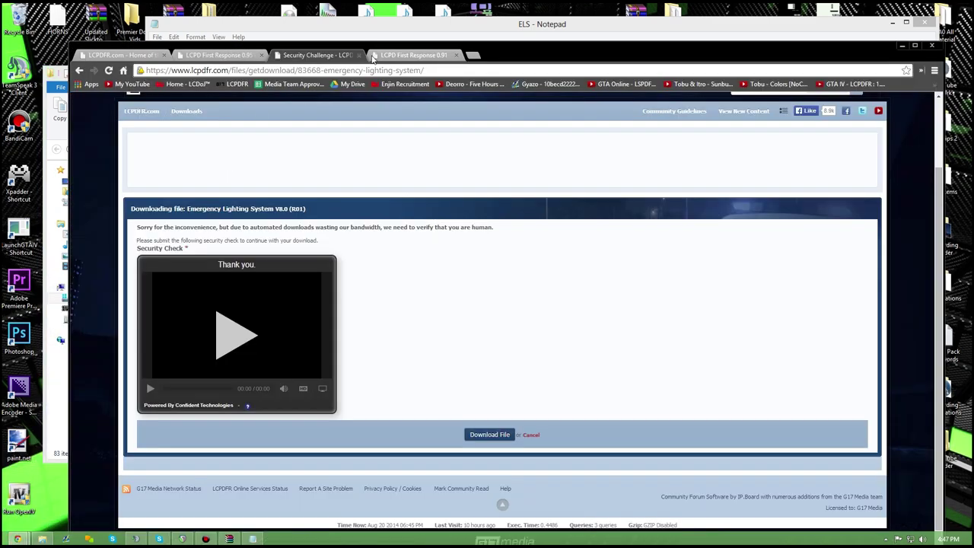
click(412, 55)
text(google.com)
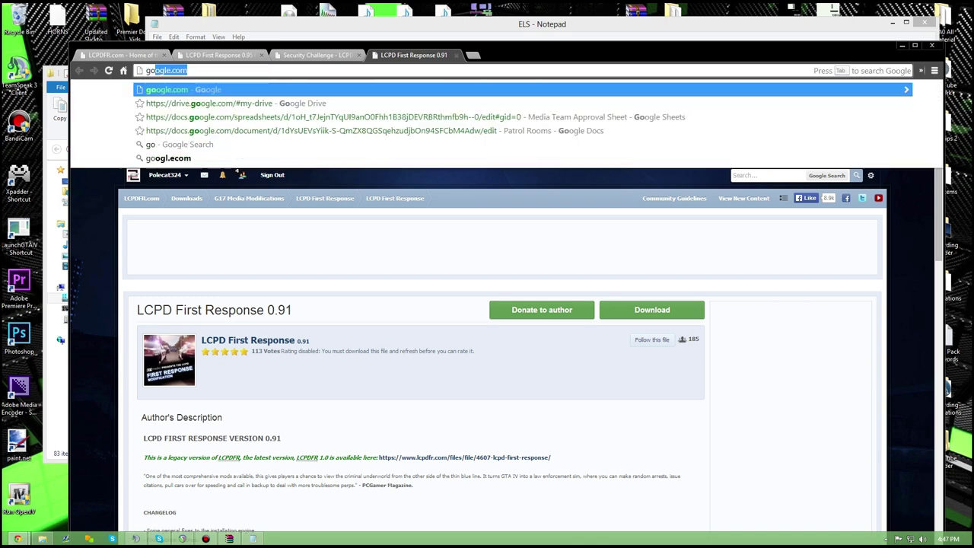
key(Return)
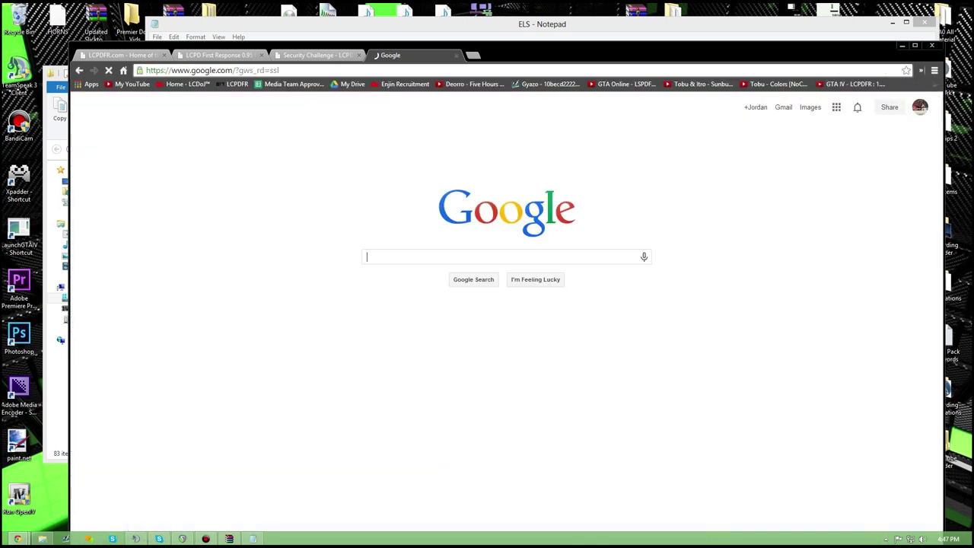
Search 'dispatch assistance system lcpdfr' and open the GTAPoliceMods DAS V1.3 page.
text(dispatc)
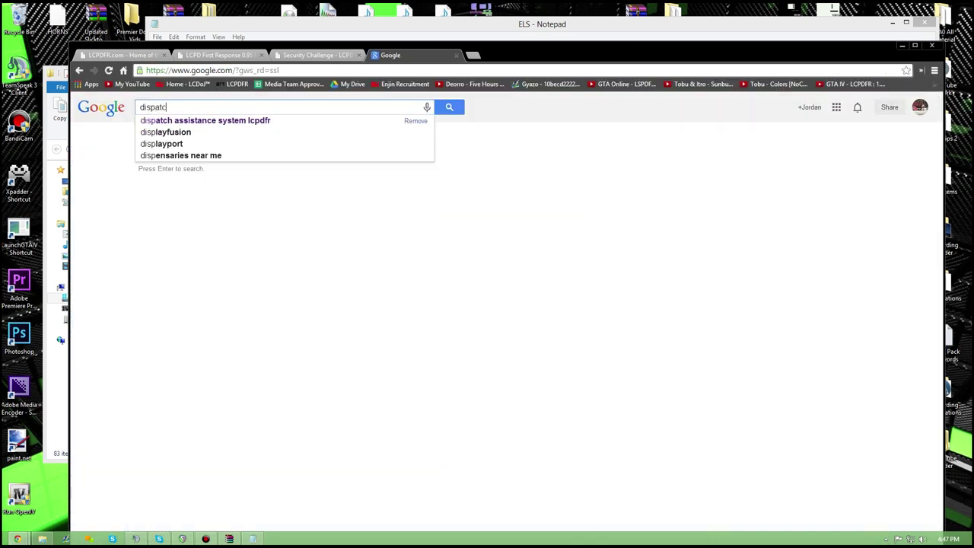
text(h)
key(Down)
key(Return)
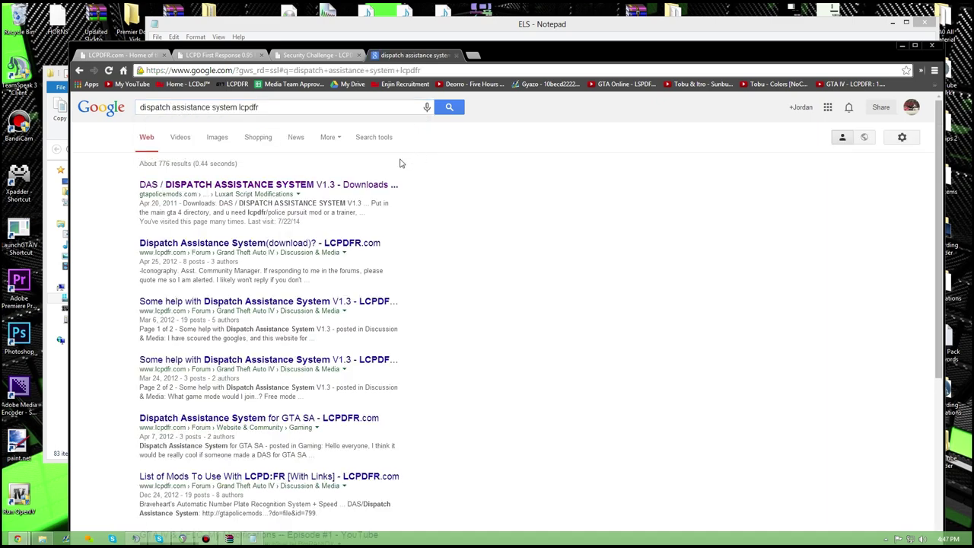
click(315, 185)
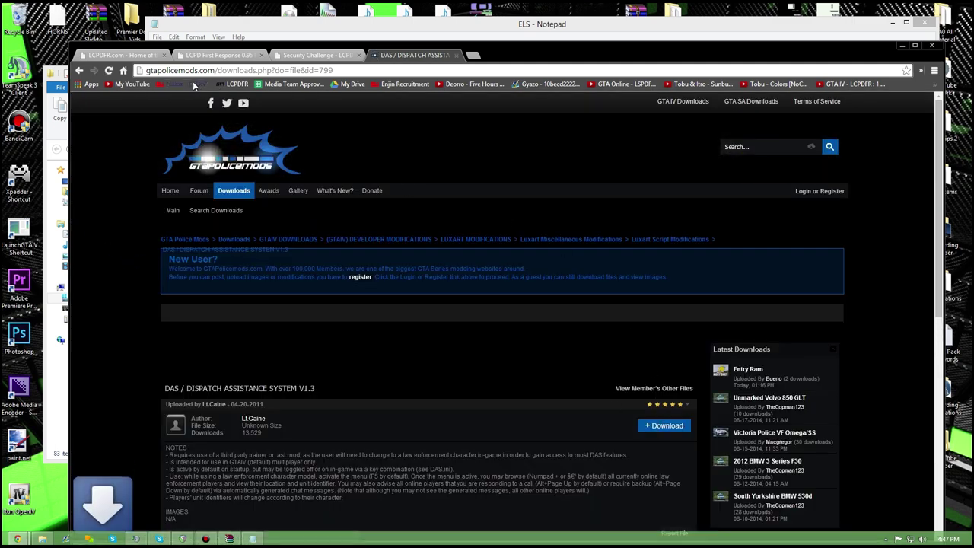
drag(496, 54, 501, 24)
click(145, 522)
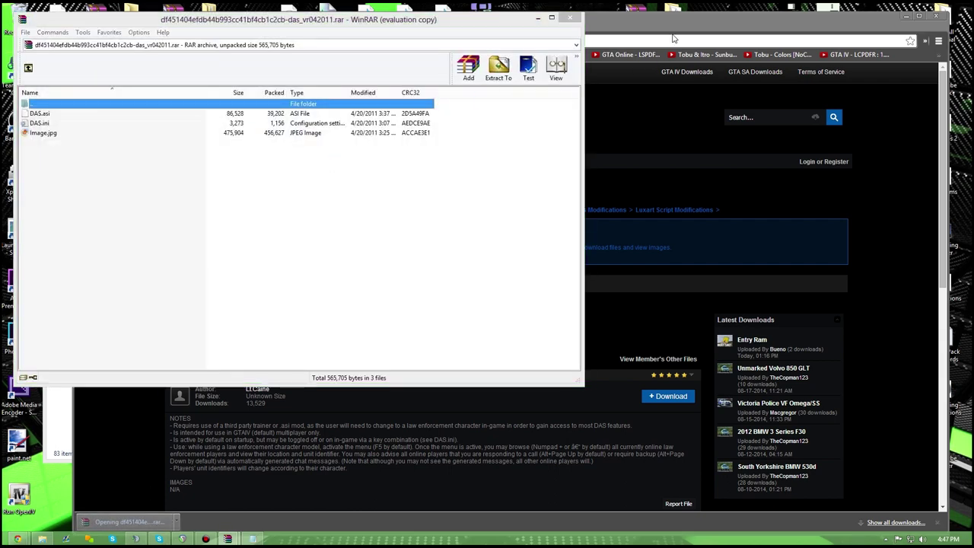
Drag DAS.asi and DAS.ini from the DAS archive into the Grand Theft Auto IV folder with administrator permission.
click(901, 35)
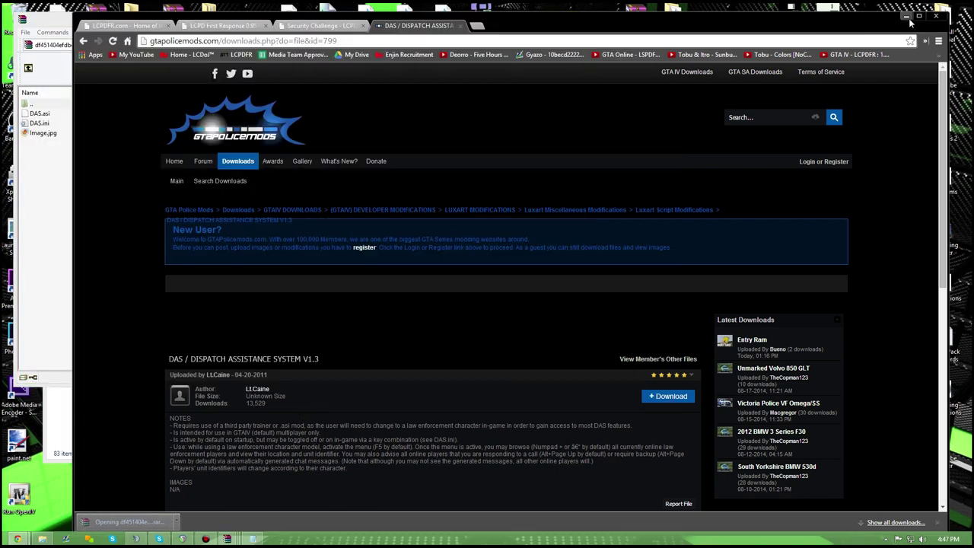
click(906, 16)
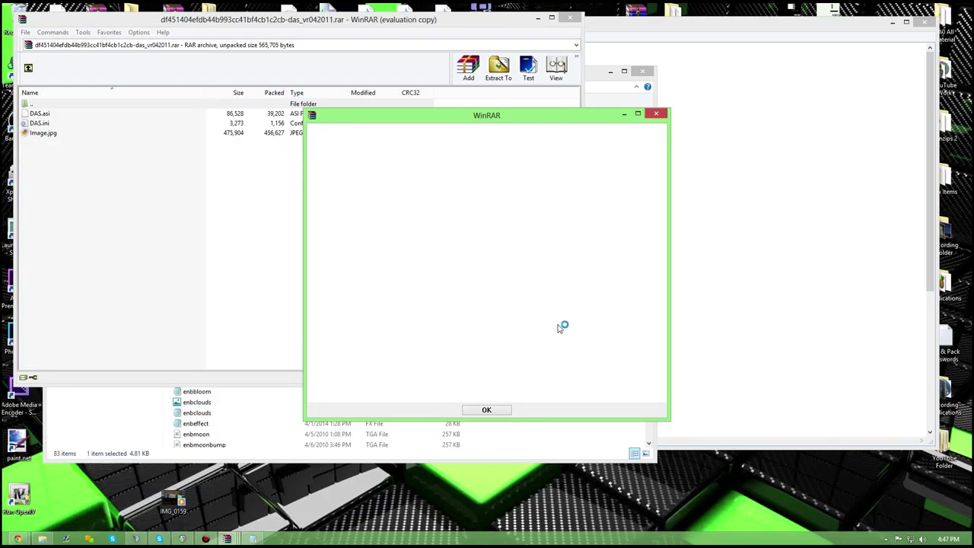
click(58, 123)
shift+click(44, 114)
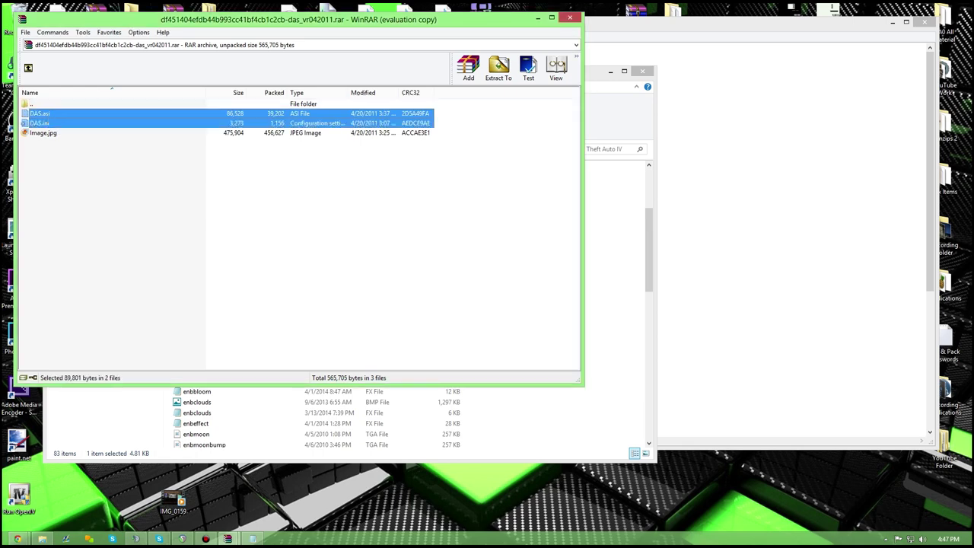
drag(218, 22, 682, 58)
drag(543, 158, 472, 435)
click(402, 207)
click(457, 225)
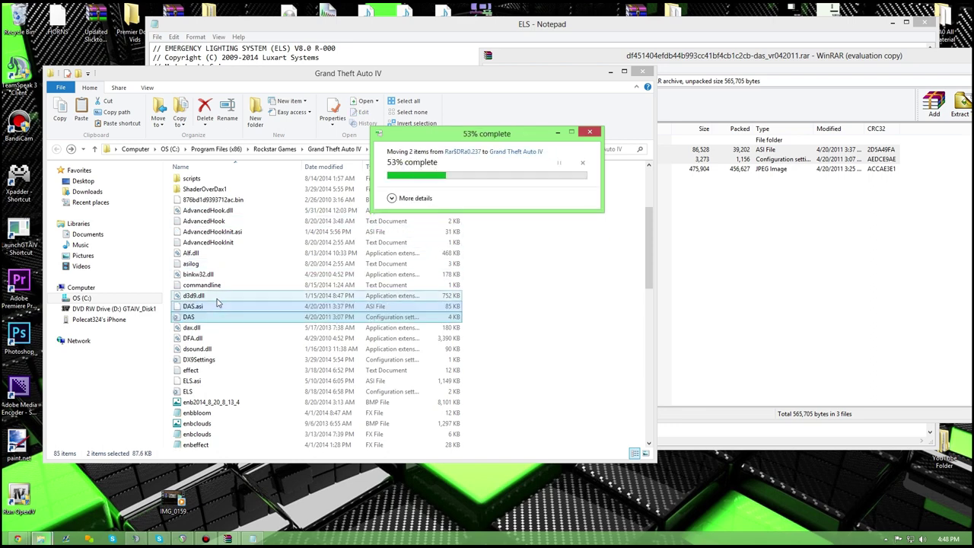
Read through the DAS config file's key reference, then close it.
double_click(216, 308)
scroll(533, 240, down, 15)
scroll(533, 240, up, 12)
scroll(532, 240, down, 6)
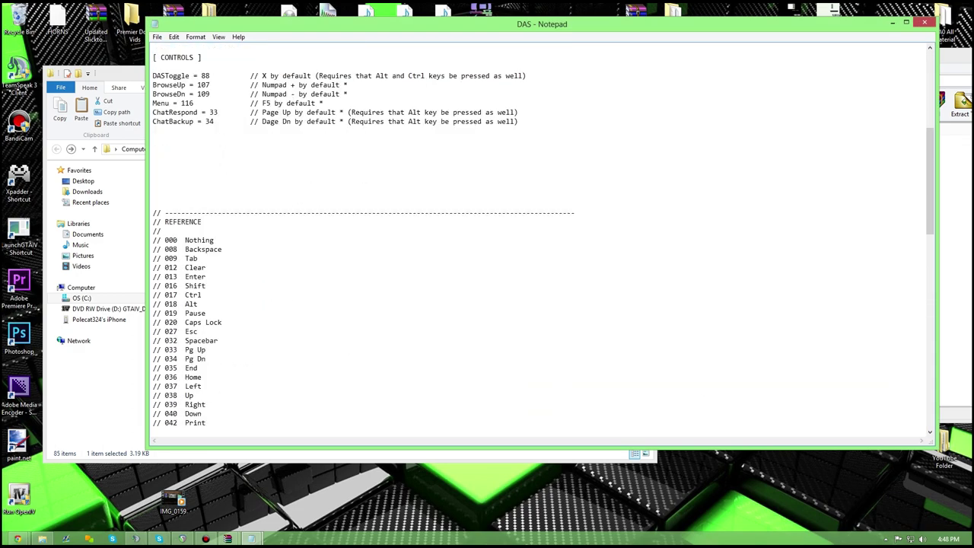
drag(153, 233, 236, 444)
click(190, 396)
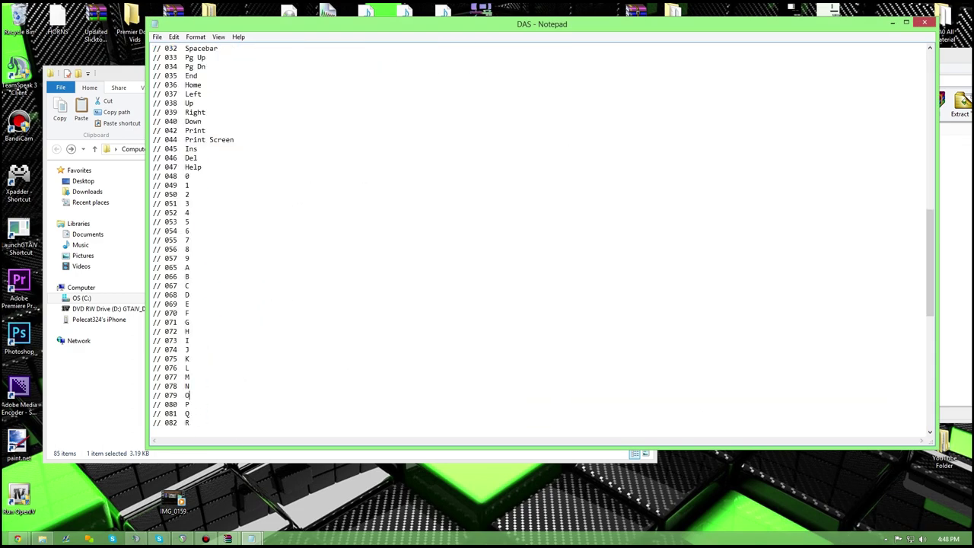
scroll(183, 358, up, 11)
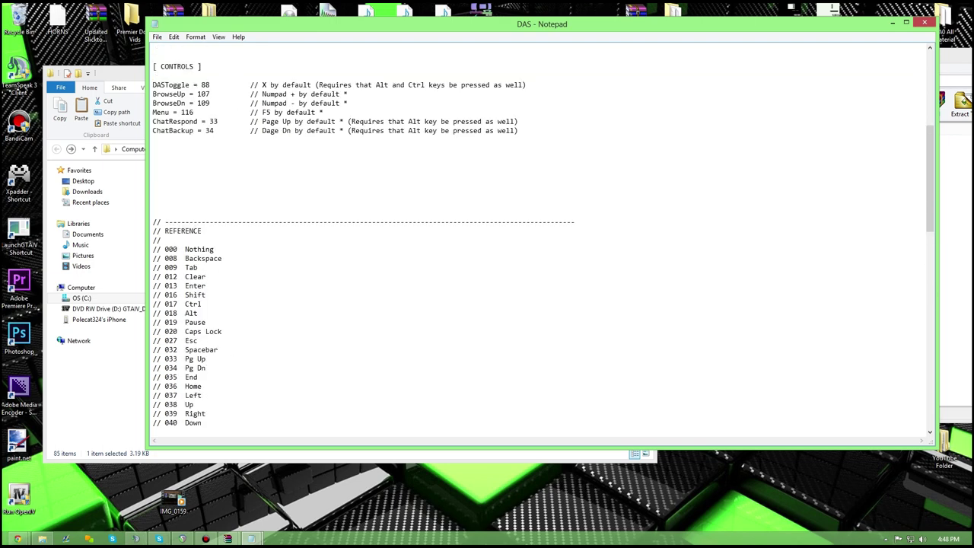
click(924, 22)
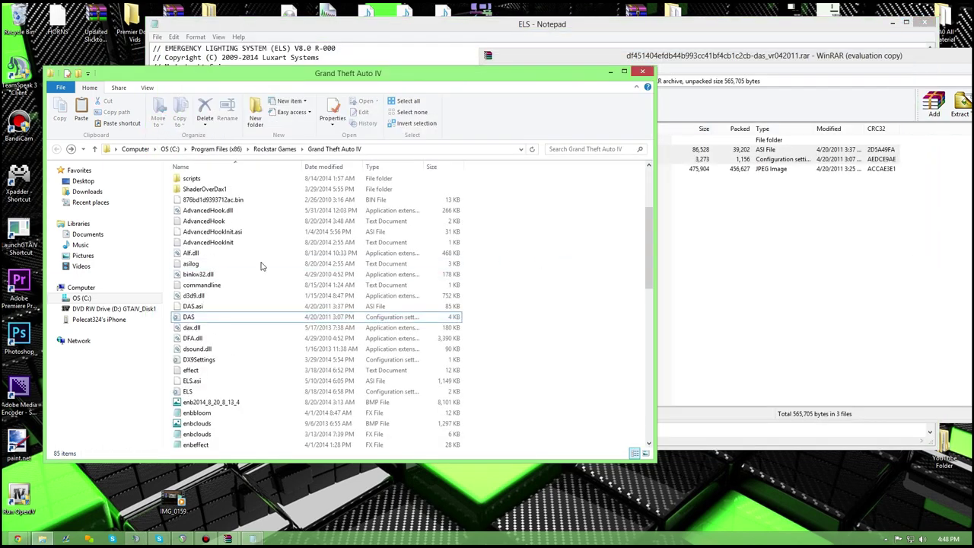
Close the DAS archive in WinRAR.
scroll(240, 255, up, 3)
scroll(305, 259, down, 2)
scroll(404, 289, up, 1)
scroll(416, 295, up, 3)
click(707, 192)
drag(631, 65, 561, 71)
click(944, 76)
Close ELS.ini in Notepad without saving its changes.
click(367, 48)
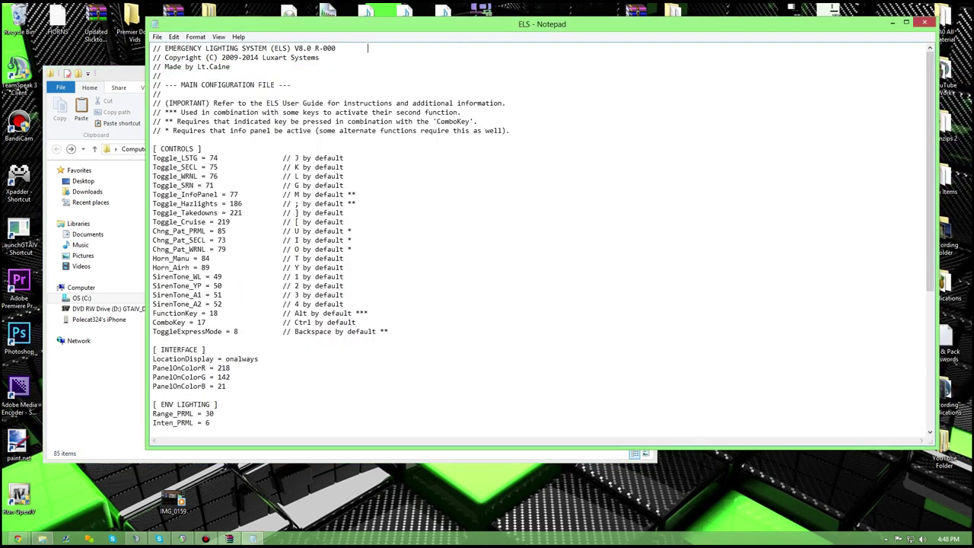
scroll(544, 235, down, 8)
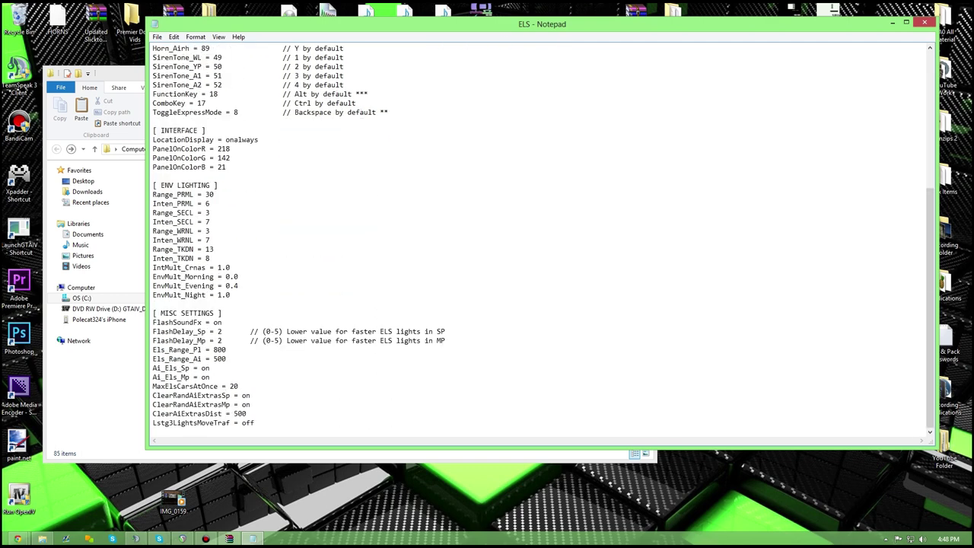
scroll(544, 236, up, 3)
scroll(543, 236, down, 3)
click(924, 23)
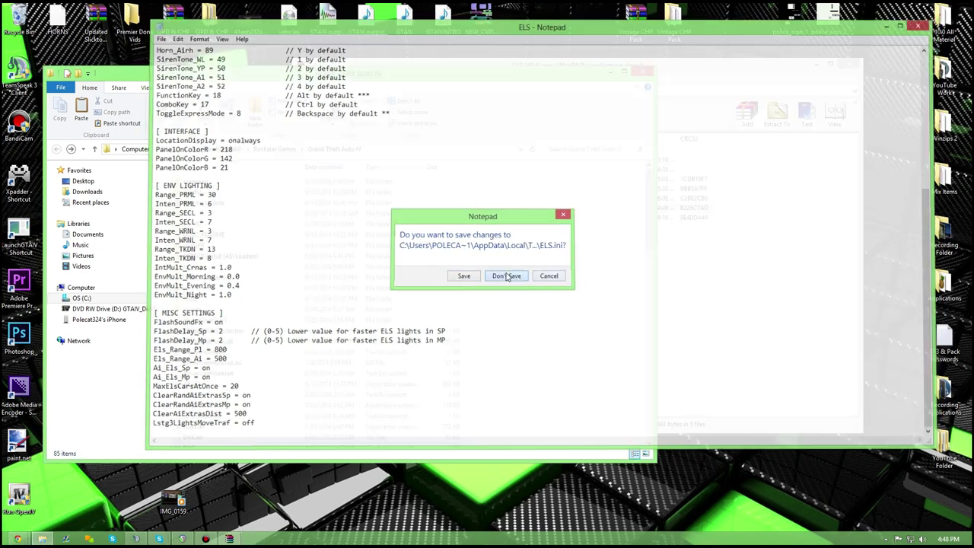
click(506, 275)
Drag the ELS folder from the ELS V8.0 archive's installation files onto the desktop.
click(668, 254)
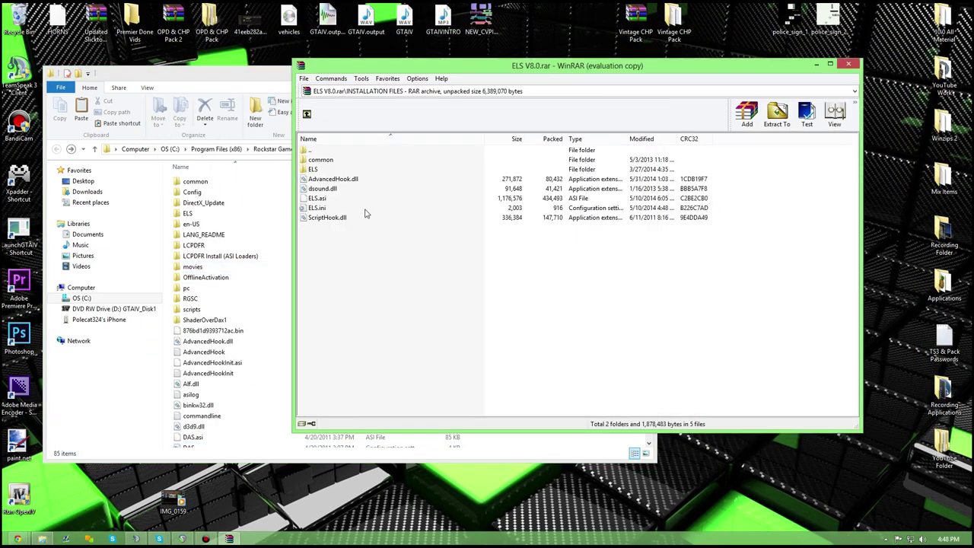
double_click(315, 169)
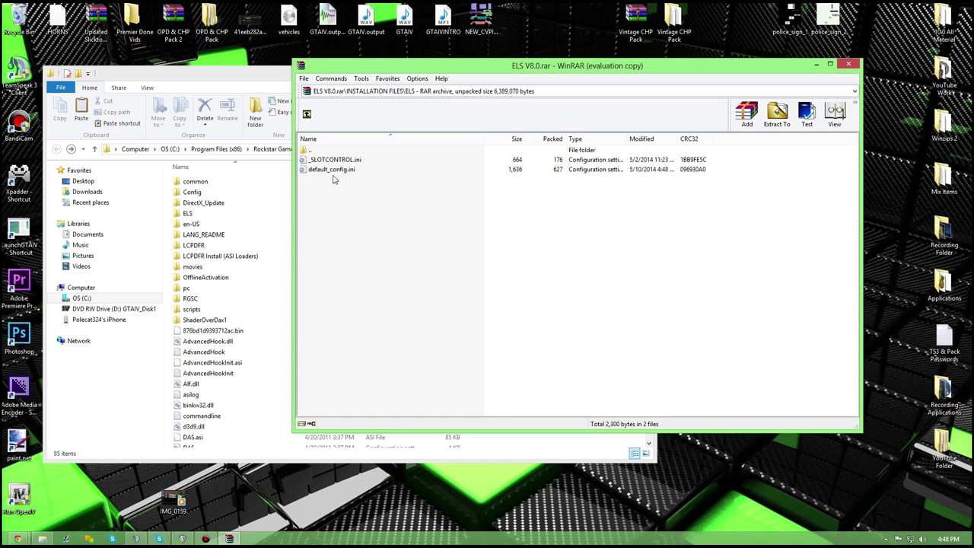
click(335, 171)
right_click(320, 168)
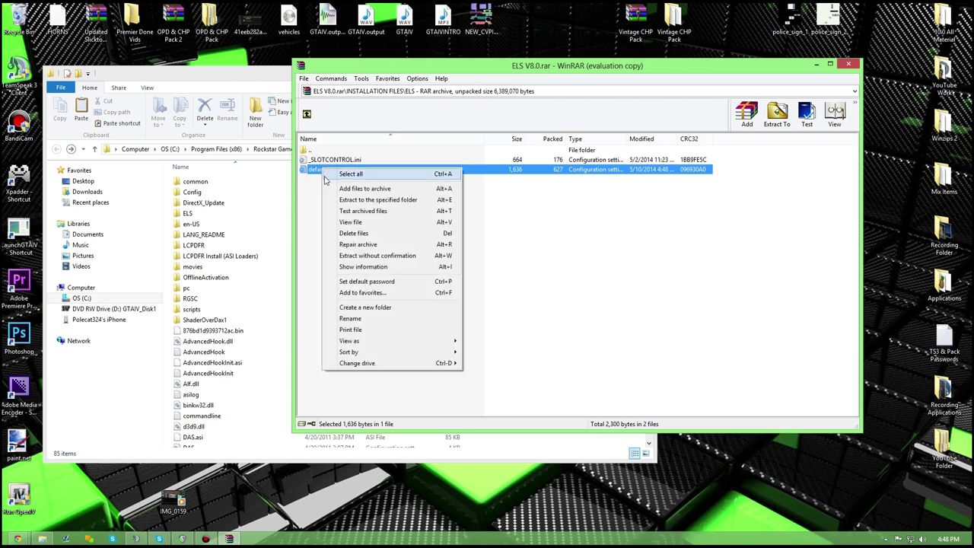
click(316, 221)
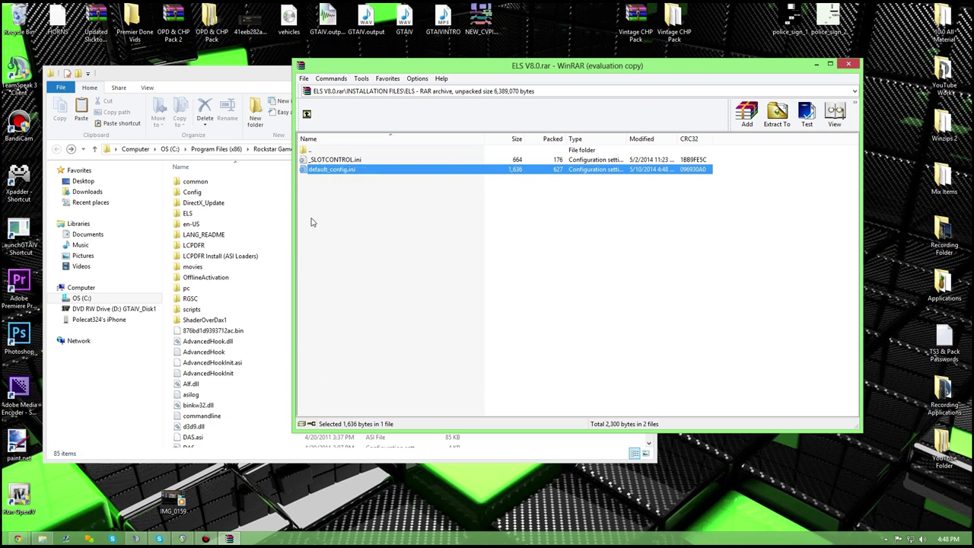
click(307, 115)
drag(256, 62, 233, 67)
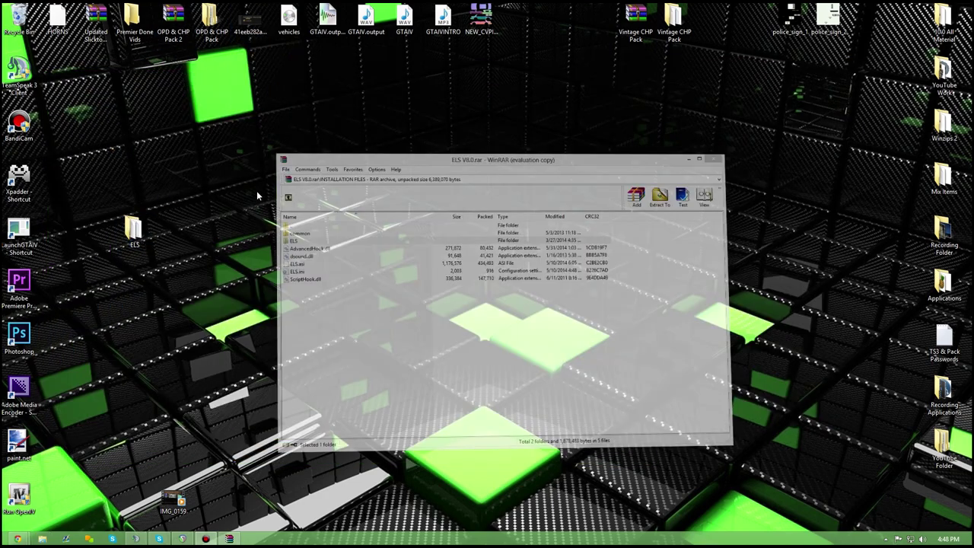
Open the extracted ELS folder on the desktop and view default_config.
click(817, 64)
drag(135, 229, 290, 179)
double_click(289, 178)
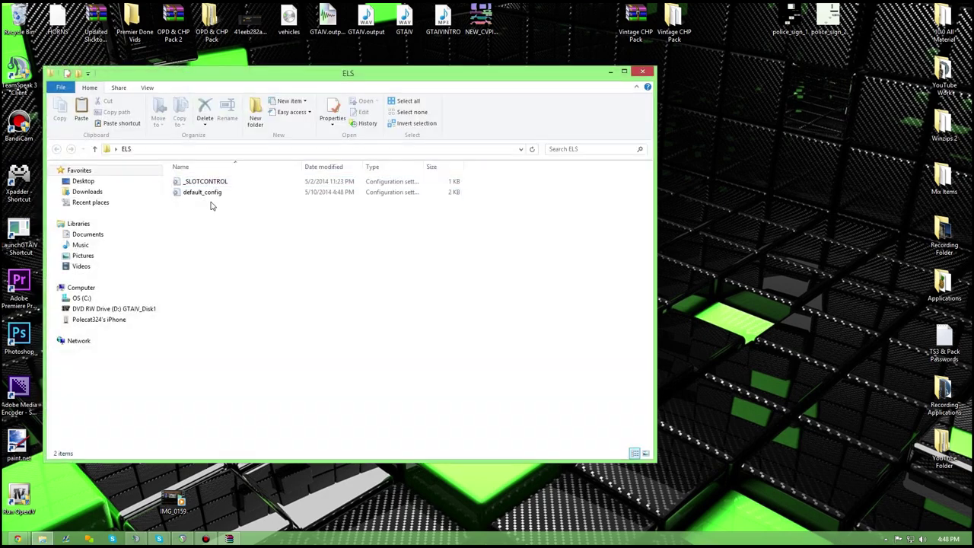
double_click(209, 193)
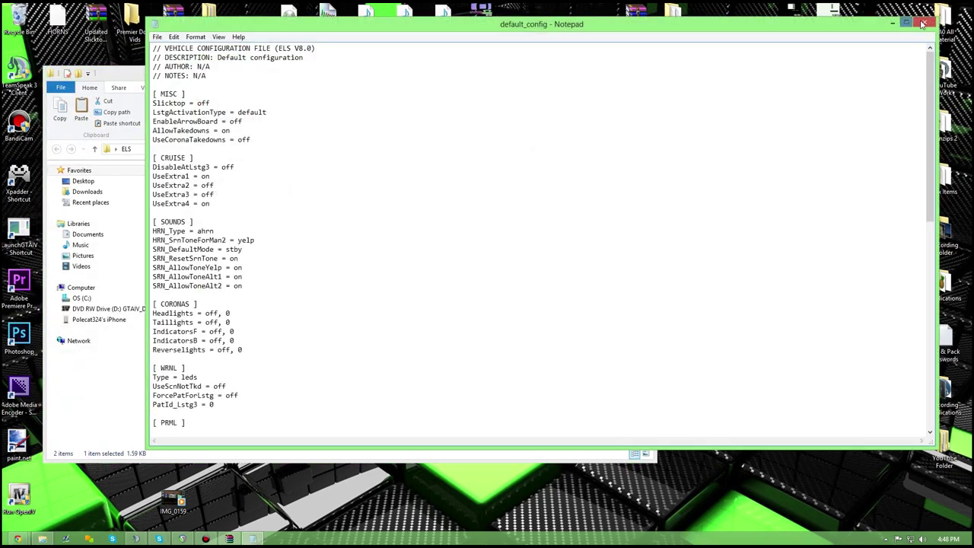
click(907, 25)
Duplicate default_config and rename the copy police_config.
click(219, 222)
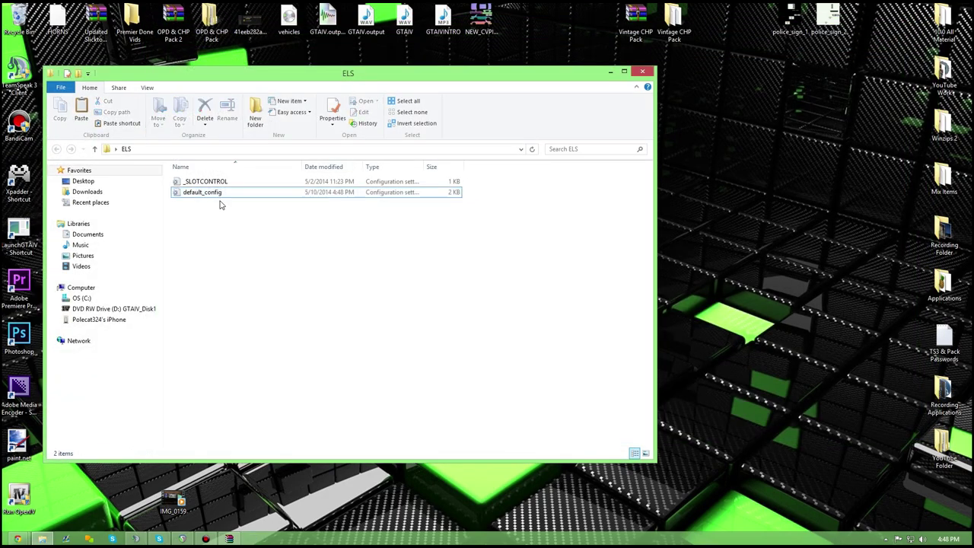
click(220, 199)
right_click(219, 197)
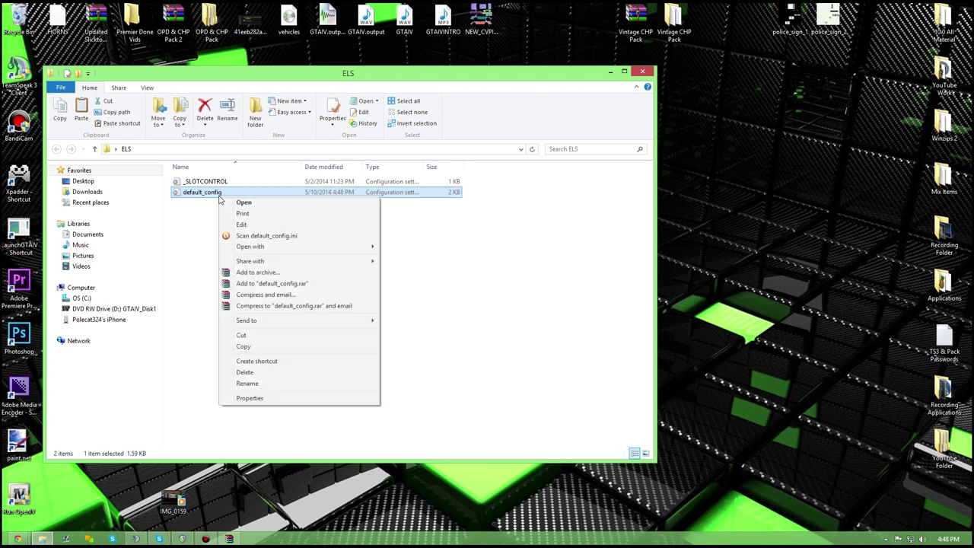
click(264, 347)
right_click(189, 235)
click(213, 303)
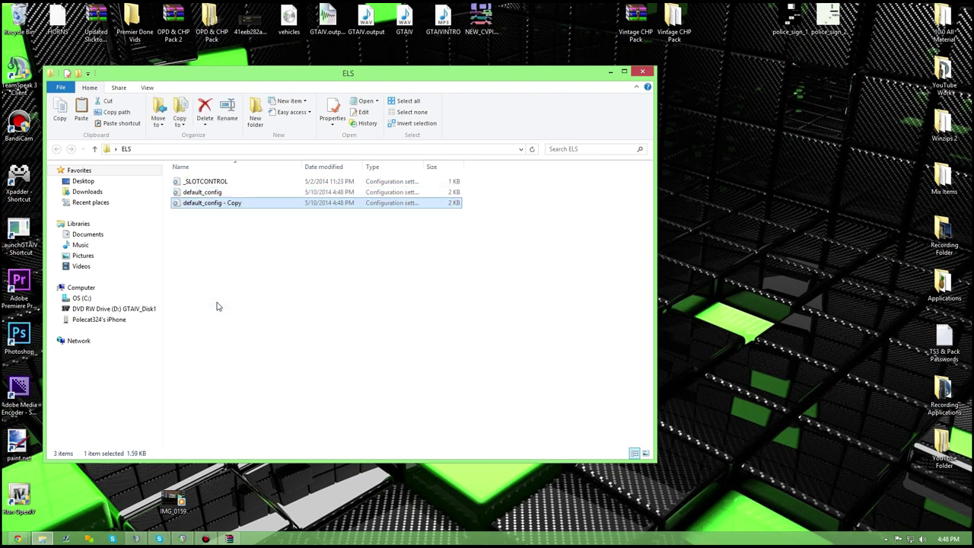
right_click(215, 204)
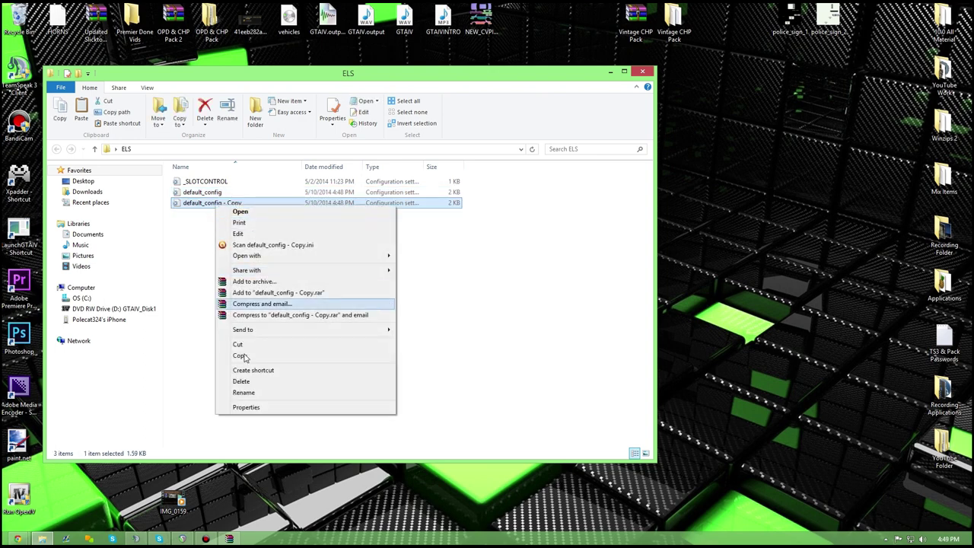
click(243, 392)
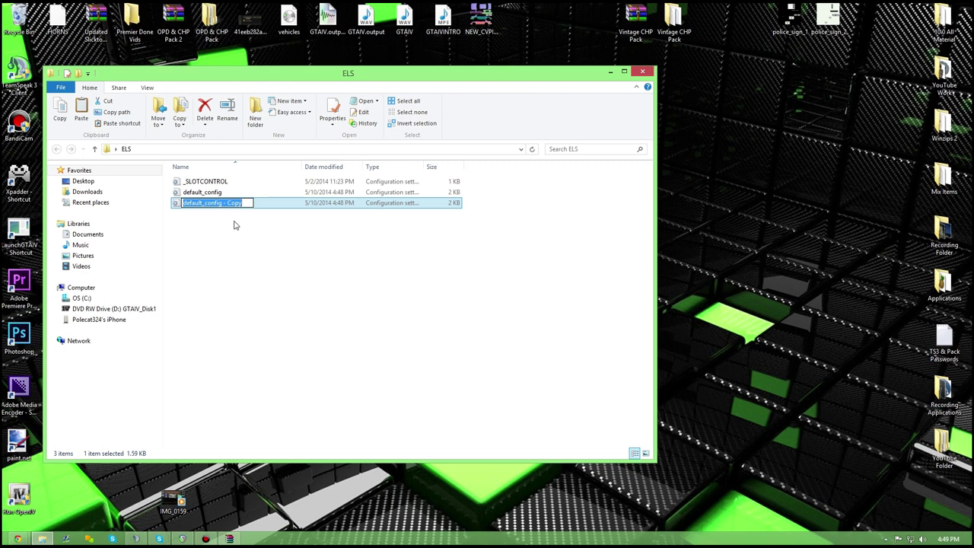
text(polic)
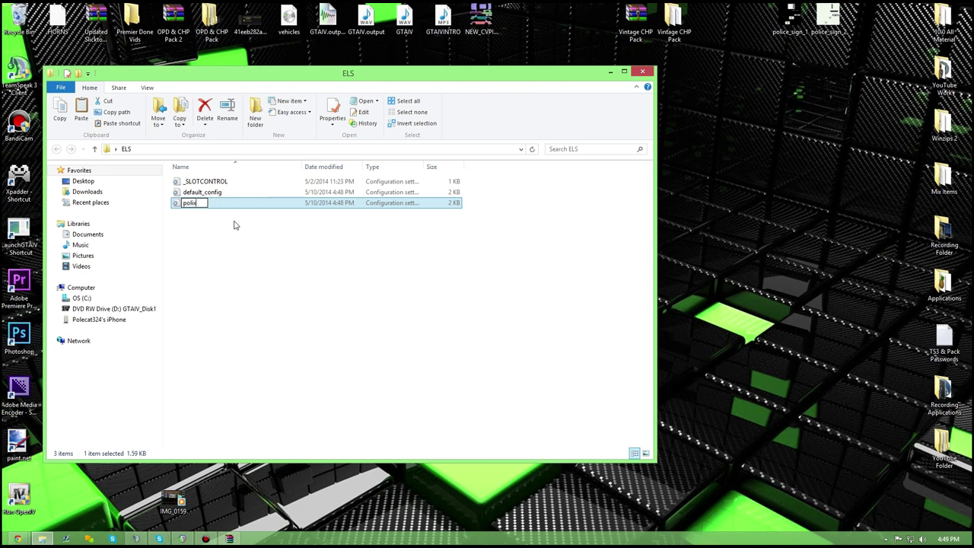
text(e_config)
key(Return)
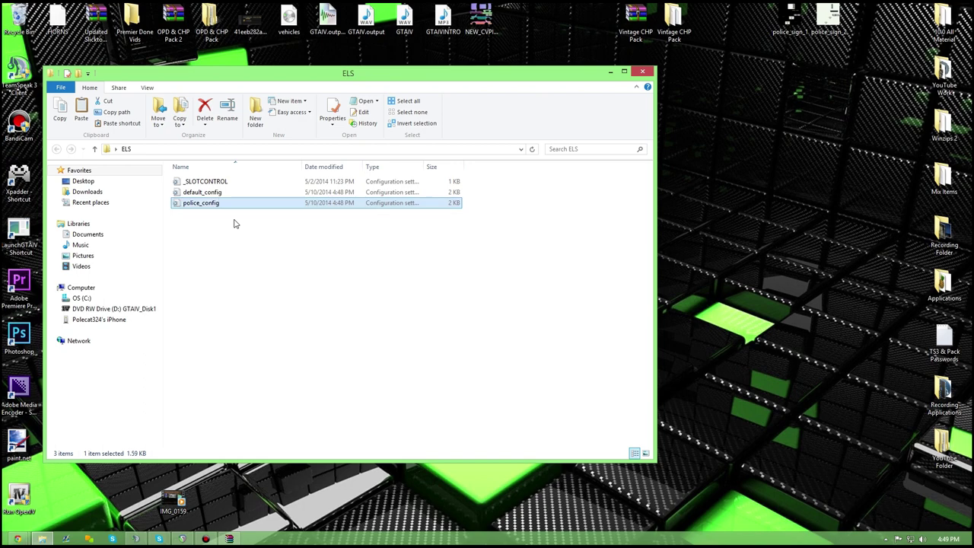
Change the POLICE File entry in _SLOTCONTROL from default to police and save it.
double_click(204, 181)
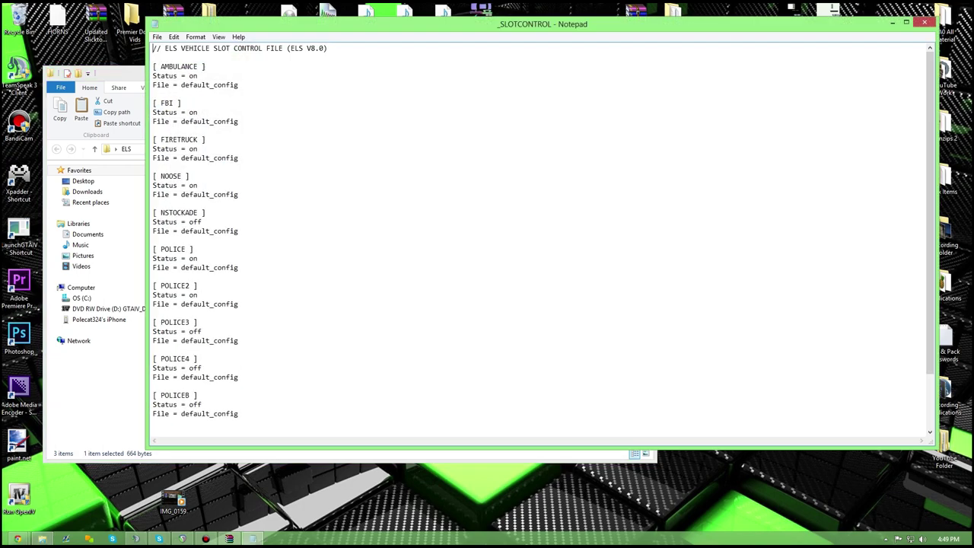
drag(209, 267, 181, 267)
text(polixwe)
key(BackSpace)
key(BackSpace)
key(BackSpace)
text(ce)
click(157, 36)
click(171, 68)
click(922, 23)
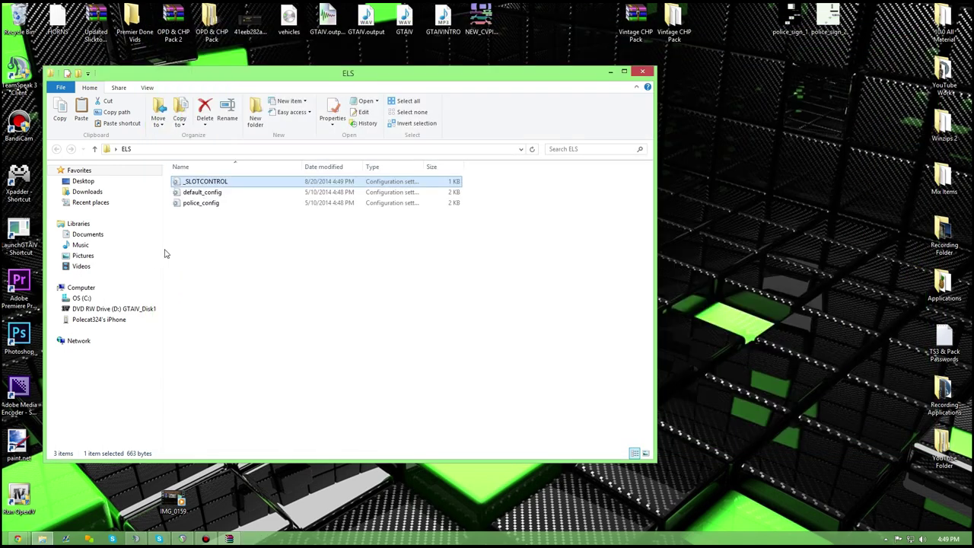
click(83, 256)
click(56, 150)
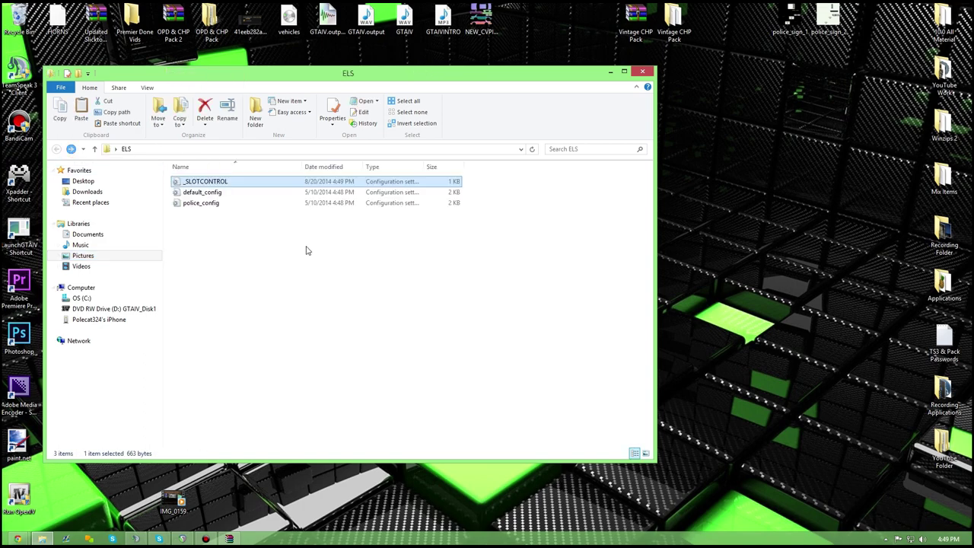
Open police_config and edit the Extra light colours, replacing amber with blue and red.
double_click(206, 202)
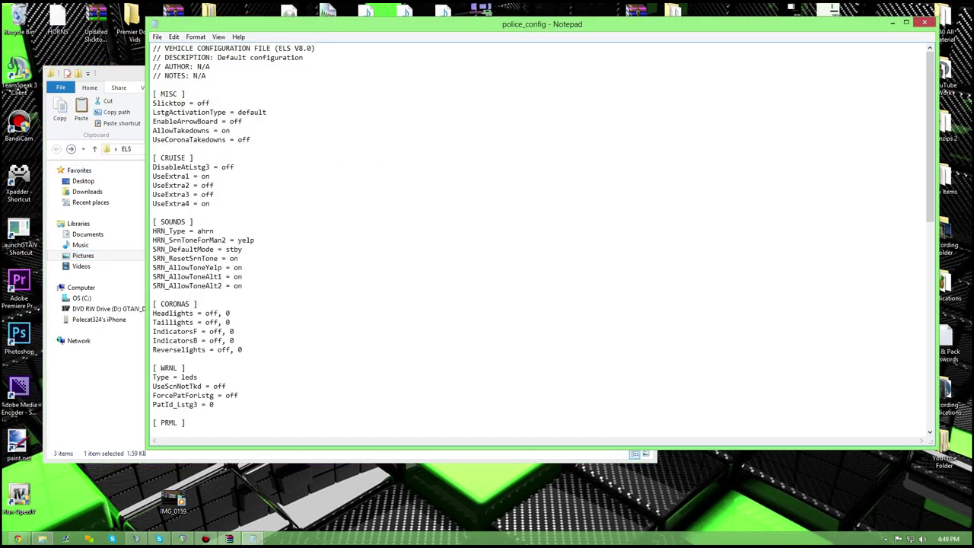
scroll(533, 236, down, 18)
scroll(201, 274, up, 4)
drag(205, 277, 195, 268)
click(196, 274)
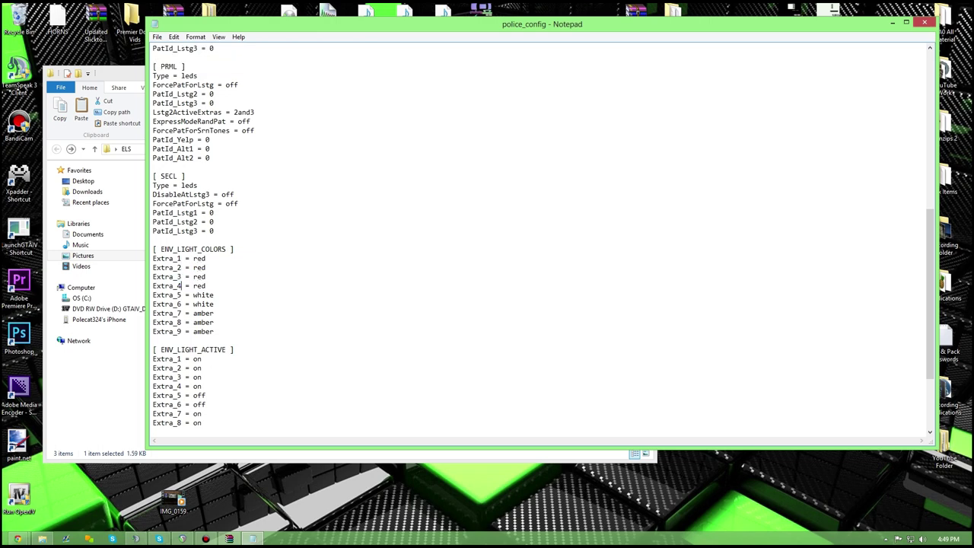
drag(153, 259, 207, 285)
click(206, 286)
text([-p)
key(BackSpace)
key(BackSpace)
key(BackSpace)
key(BackSpace)
key(BackSpace)
key(BackSpace)
key(BackSpace)
key(BackSpace)
text(blue)
key(BackSpace)
key(BackSpace)
key(BackSpace)
key(BackSpace)
key(BackSpace)
text(red)
Review the SECL and PRML sections of police_config.
scroll(540, 236, up, 5)
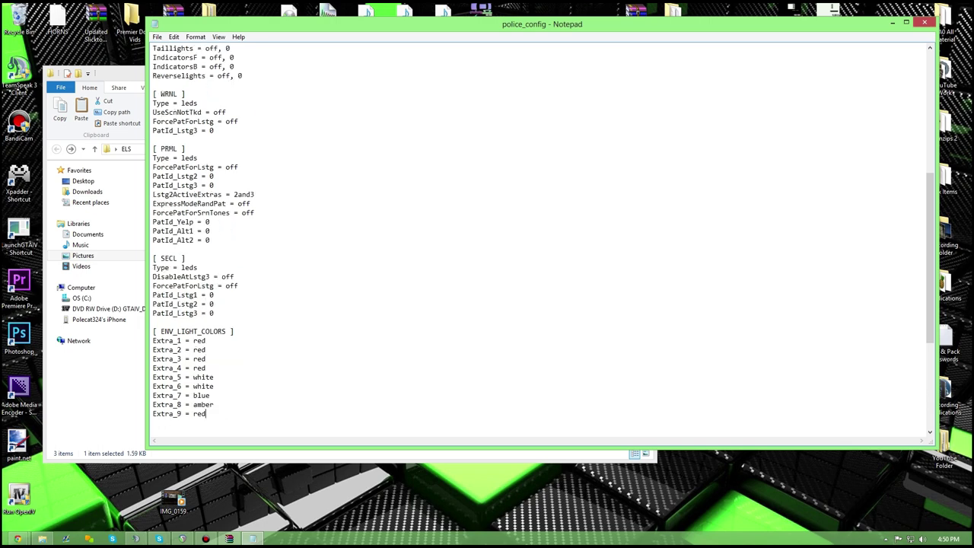
drag(215, 367, 152, 312)
click(215, 358)
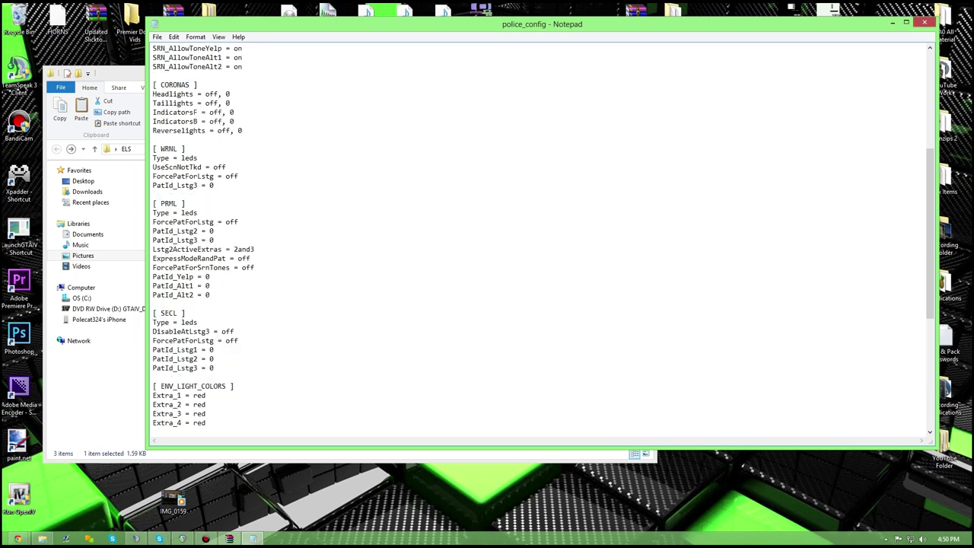
click(215, 349)
drag(210, 297, 146, 205)
click(229, 249)
scroll(540, 240, up, 4)
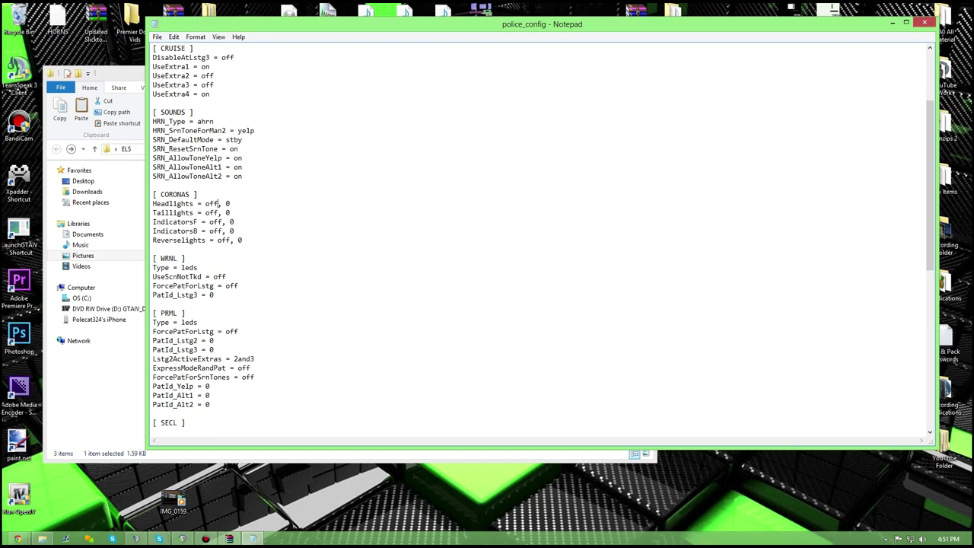
click(230, 212)
click(231, 212)
Switch Reverselights from off to on and select the Slicktop line's off value.
mouse_move(222, 230)
mouse_down()
mouse_move(211, 231)
mouse_move(218, 240)
mouse_up()
text(on)
click(234, 231)
click(239, 240)
scroll(540, 236, up, 2)
scroll(540, 236, down, 3)
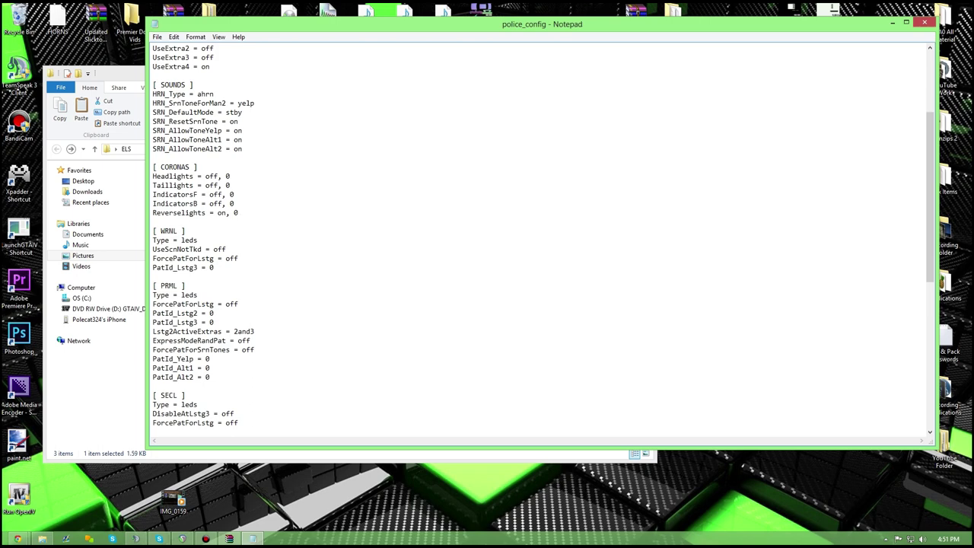
scroll(533, 236, up, 5)
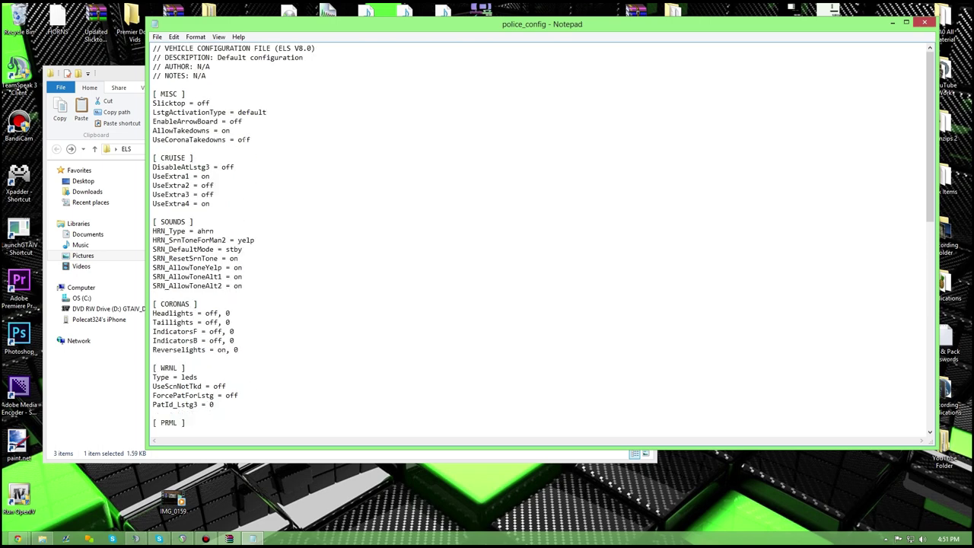
scroll(533, 236, down, 3)
scroll(533, 236, up, 3)
double_click(206, 102)
Close police_config without saving and paste a copy of it into the ELS folder.
click(924, 23)
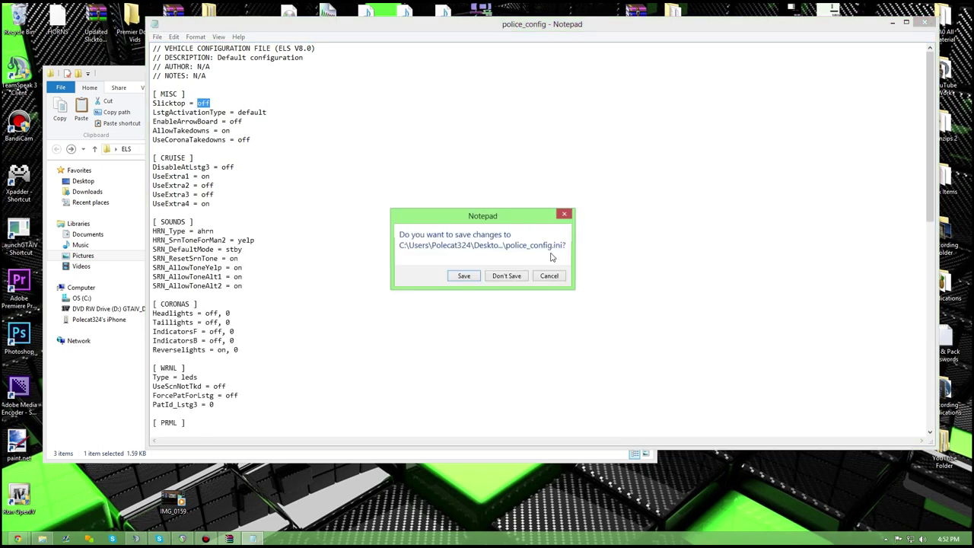
click(516, 279)
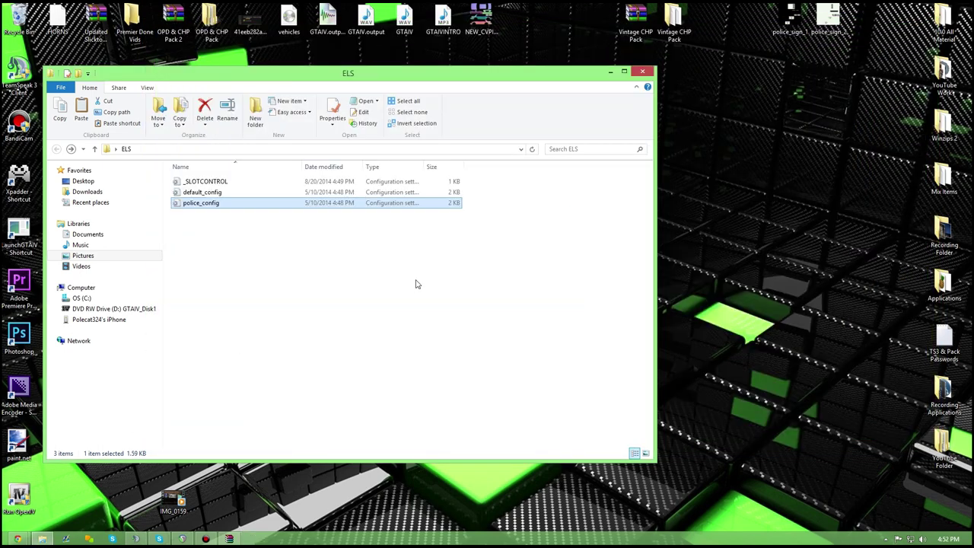
click(215, 204)
right_click(213, 204)
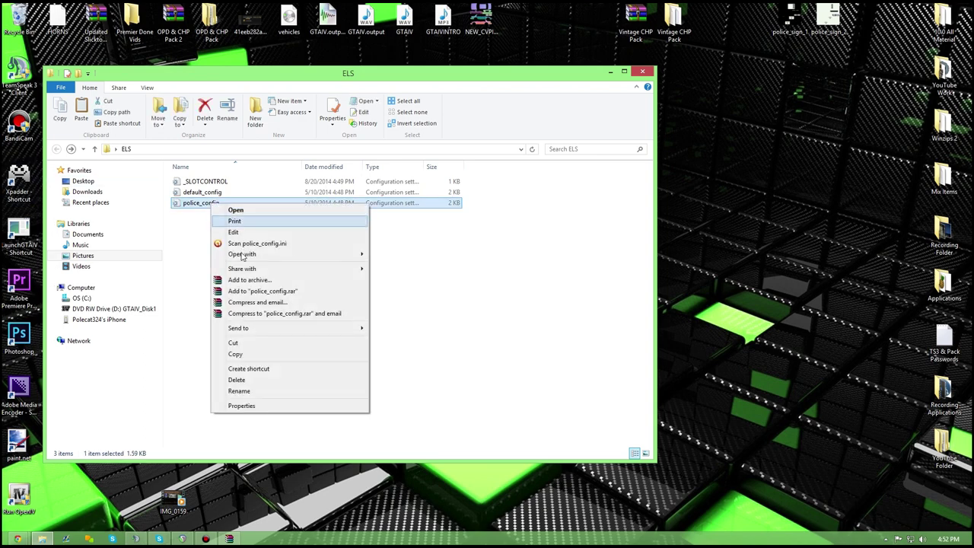
click(235, 354)
right_click(192, 272)
click(217, 335)
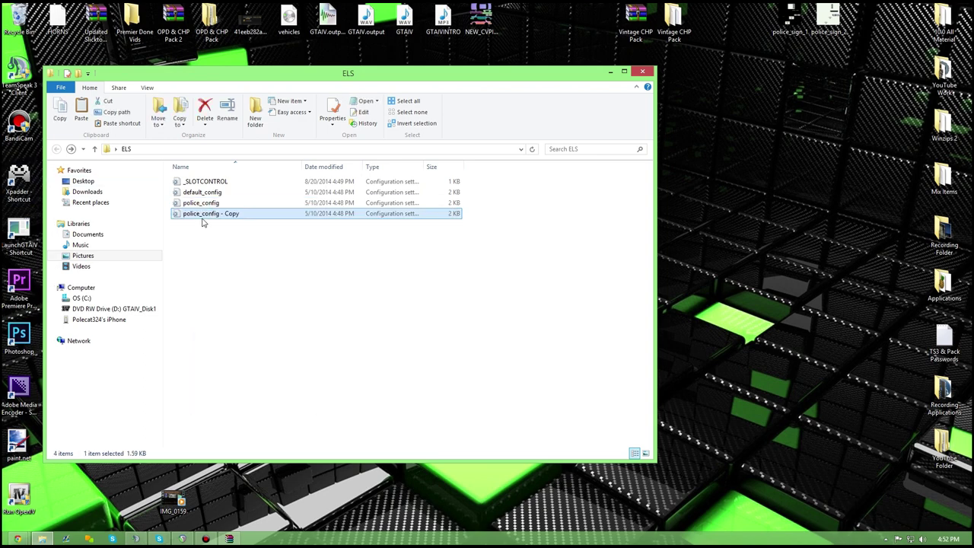
Rename the copied config file to police2_config.
right_click(202, 217)
right_click(199, 214)
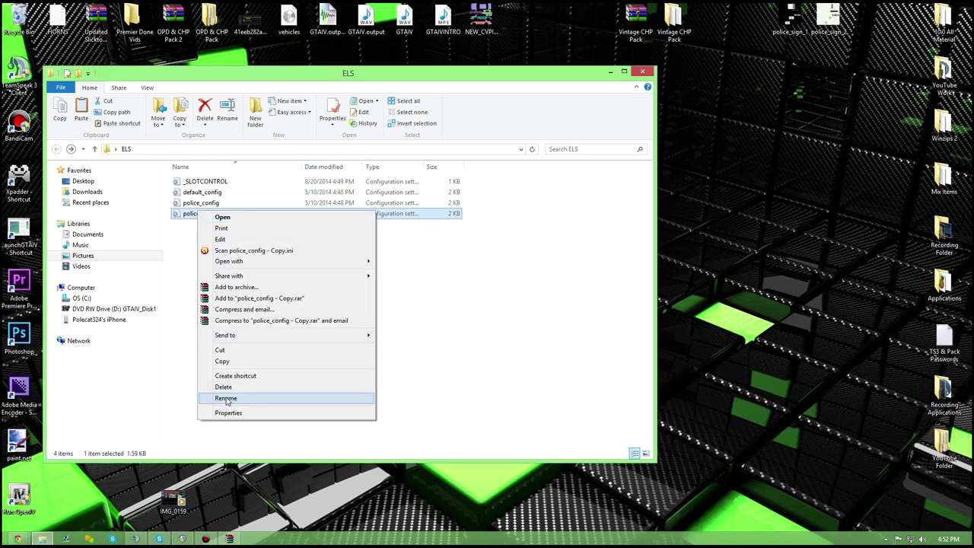
click(226, 397)
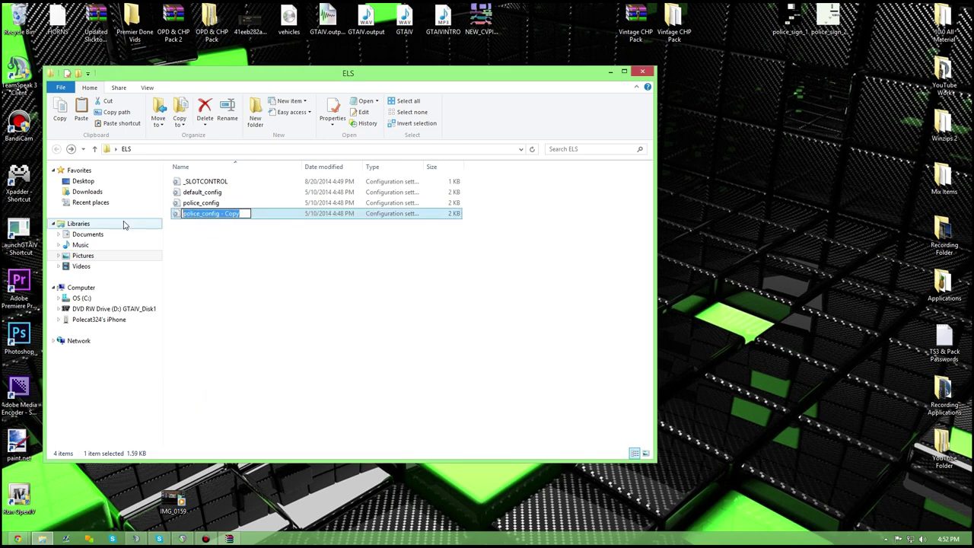
text(police)
key(BackSpace)
key(BackSpace)
key(BackSpace)
key(BackSpace)
key(BackSpace)
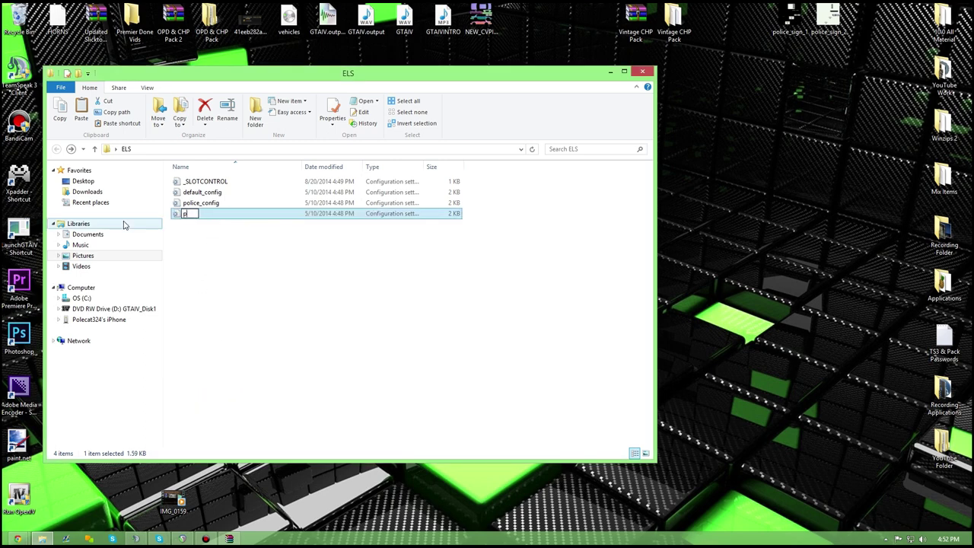
text(olice2_config)
key(Return)
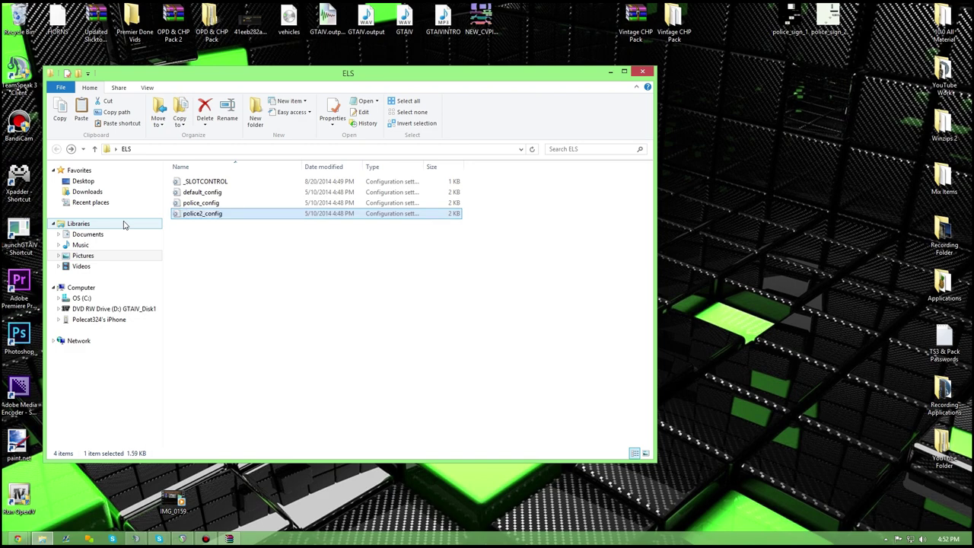
Replace default in the POLICE2 File line of _SLOTCONTROL with a police config and save.
double_click(210, 182)
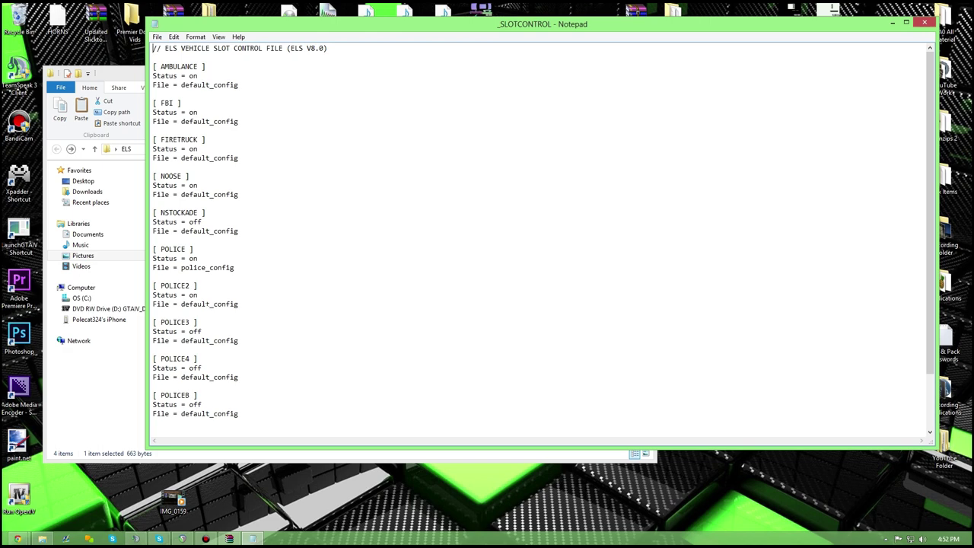
drag(209, 304, 181, 304)
text(polixw)
key(BackSpace)
key(BackSpace)
text(ce1)
click(157, 36)
click(174, 73)
Close Notepad and the ELS folder window.
click(924, 23)
drag(463, 69, 662, 69)
click(418, 313)
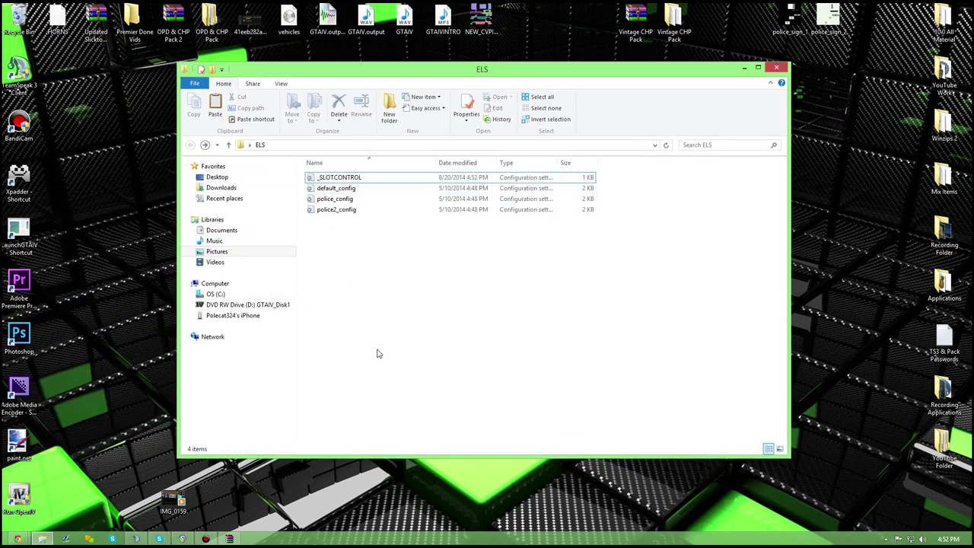
key(alt+F4)
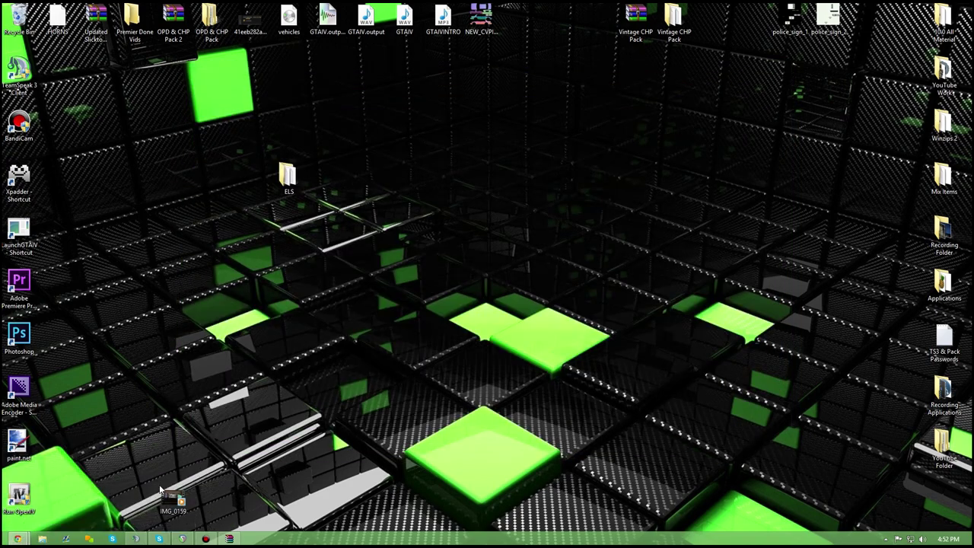
Search Google for 'gta iv simple native trainer'.
key(alt+Tab)
click(269, 42)
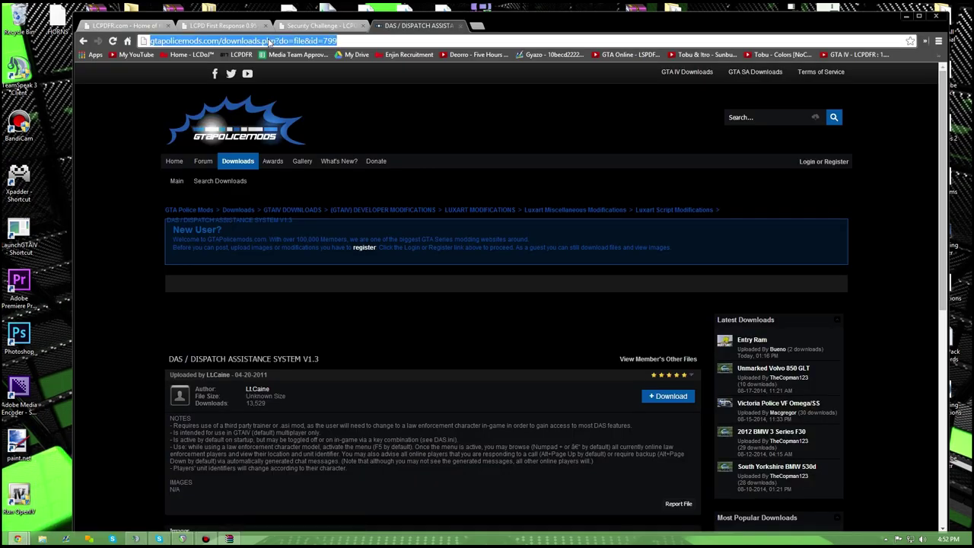
text(googl.)
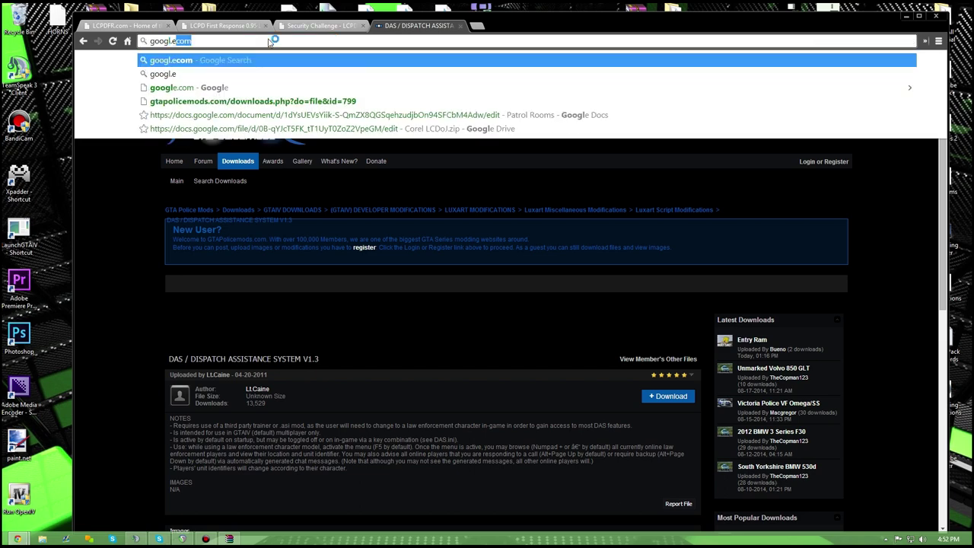
key(BackSpace)
text(e.com)
key(Return)
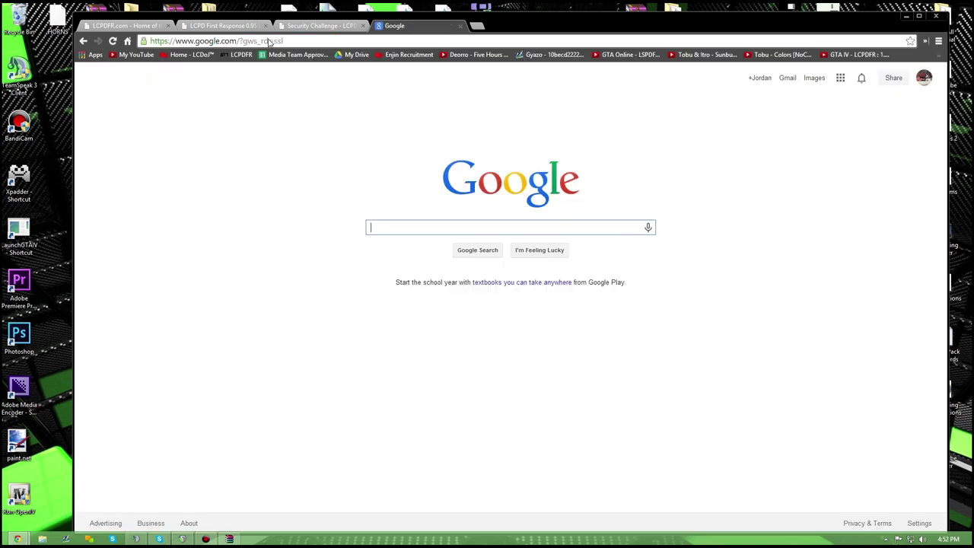
text(gta iv )
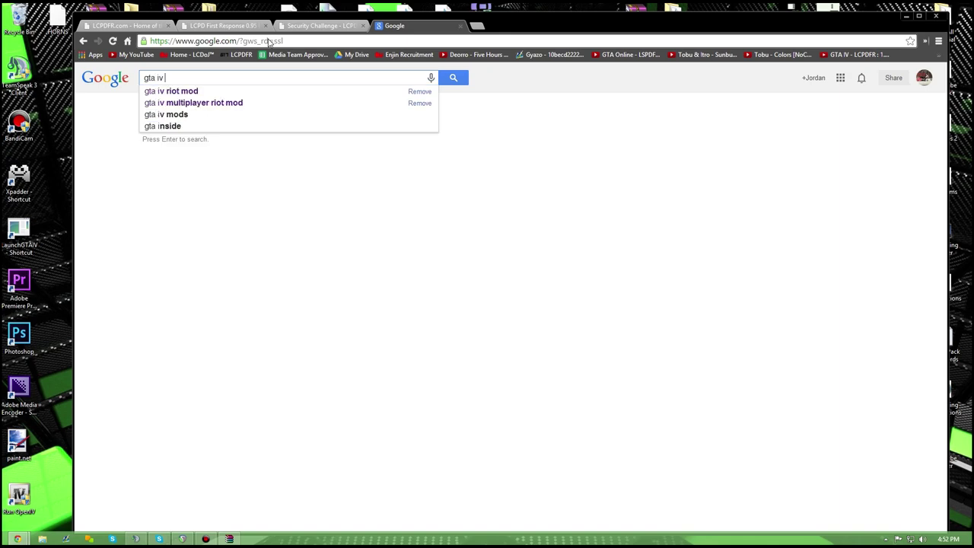
text(simple nati)
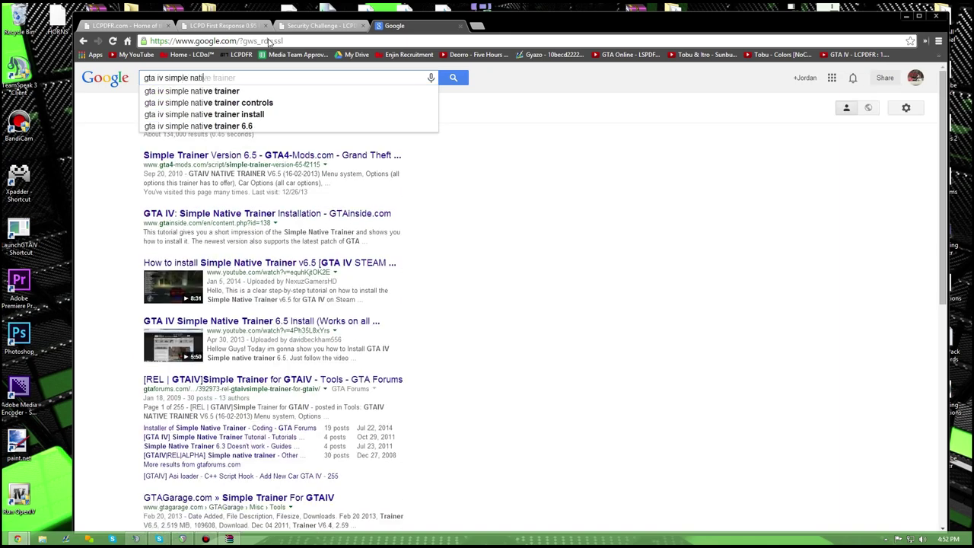
text(ve trainer)
key(Return)
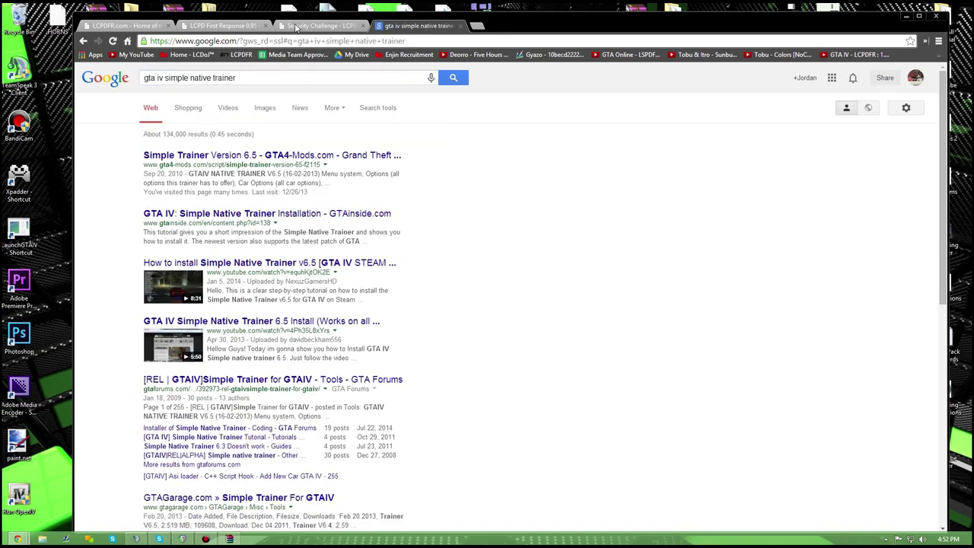
Download Simple Trainer 6.5 from the GTA4-Mods result and open trainerv65.rar.
right_click(271, 158)
click(316, 162)
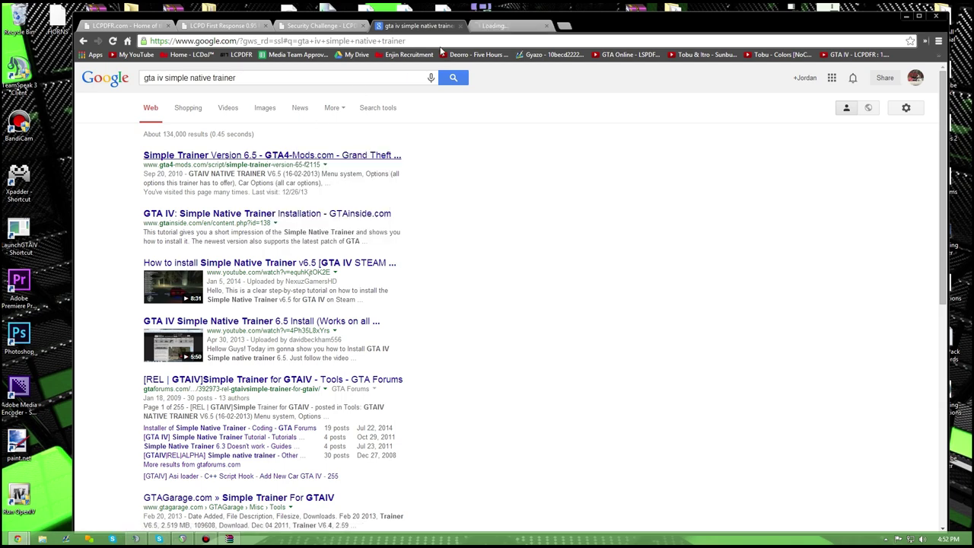
click(516, 25)
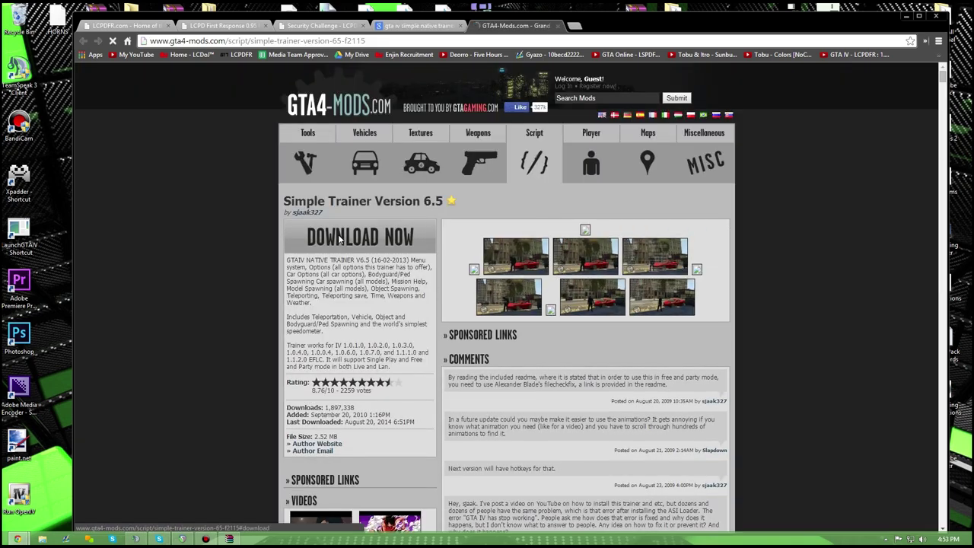
click(341, 239)
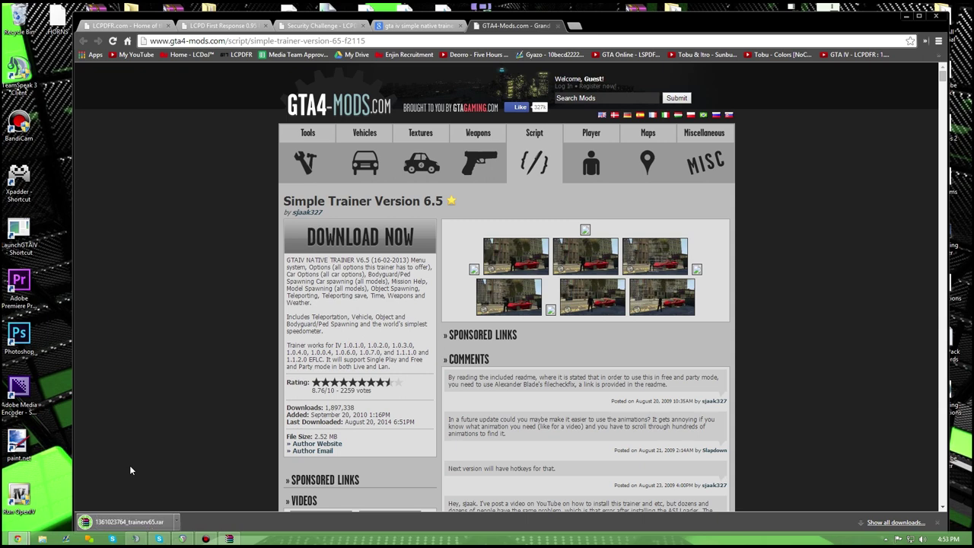
click(131, 522)
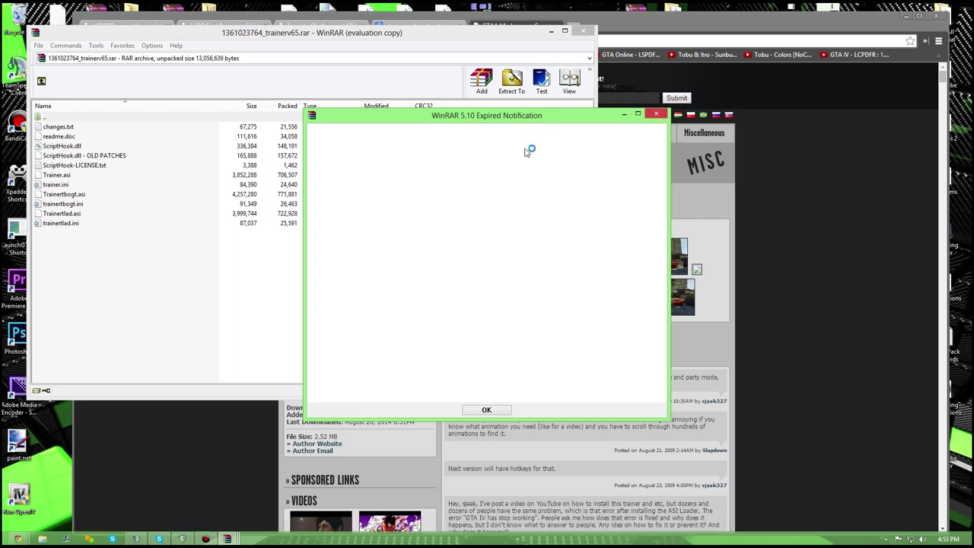
Dismiss the WinRAR evaluation notice and bring the trainer archive into view.
click(656, 114)
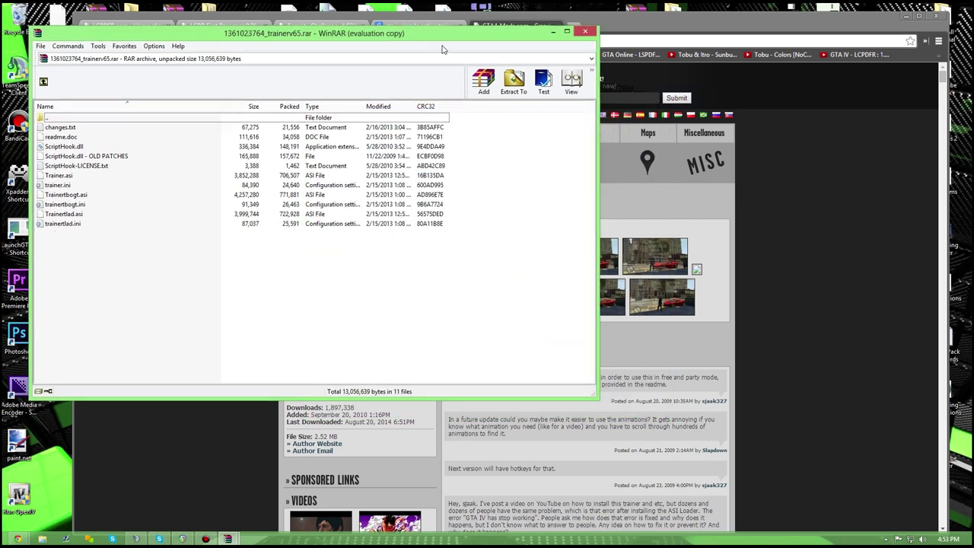
drag(360, 38, 523, 59)
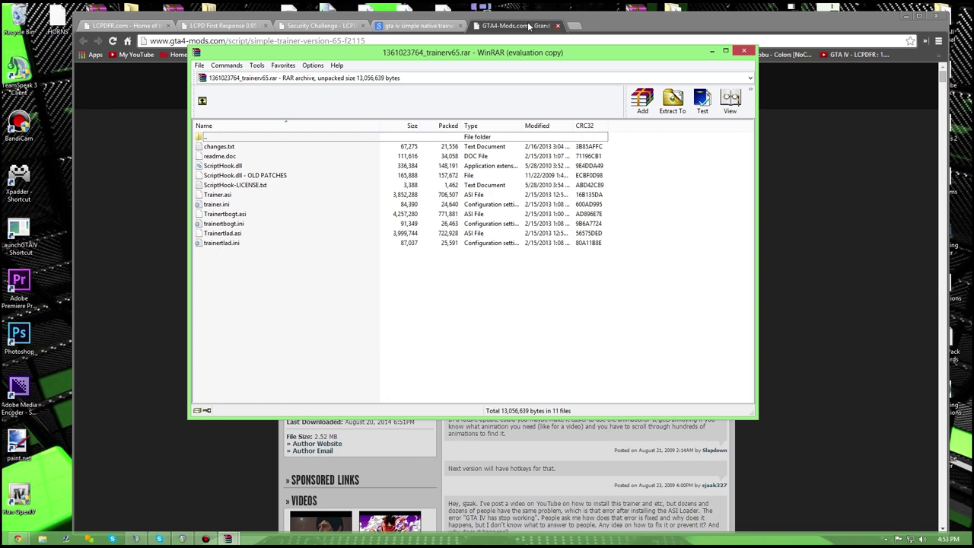
click(222, 26)
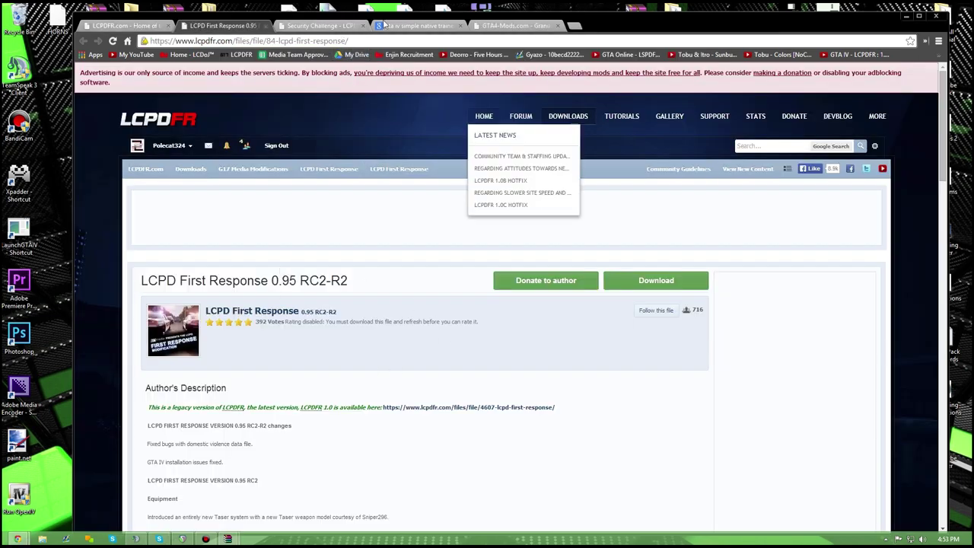
click(419, 25)
click(515, 25)
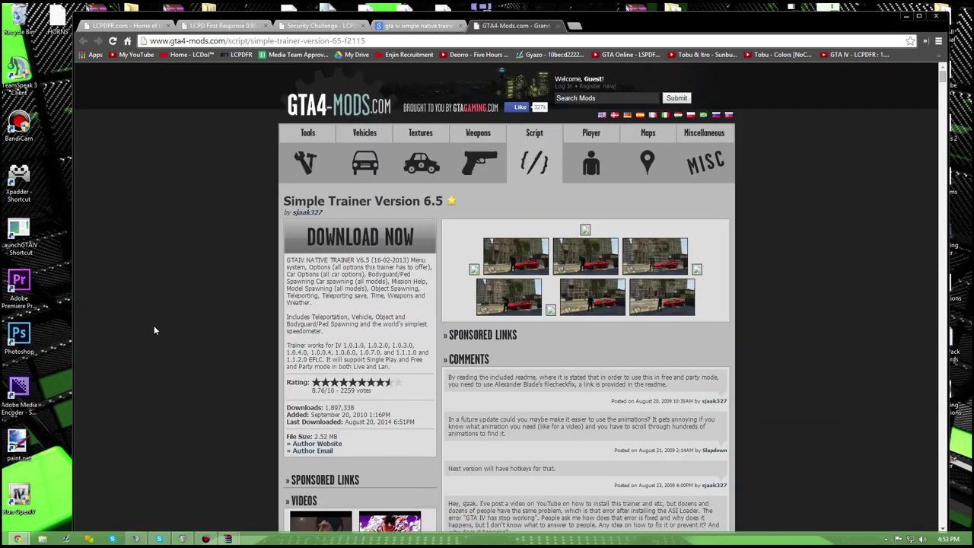
click(906, 16)
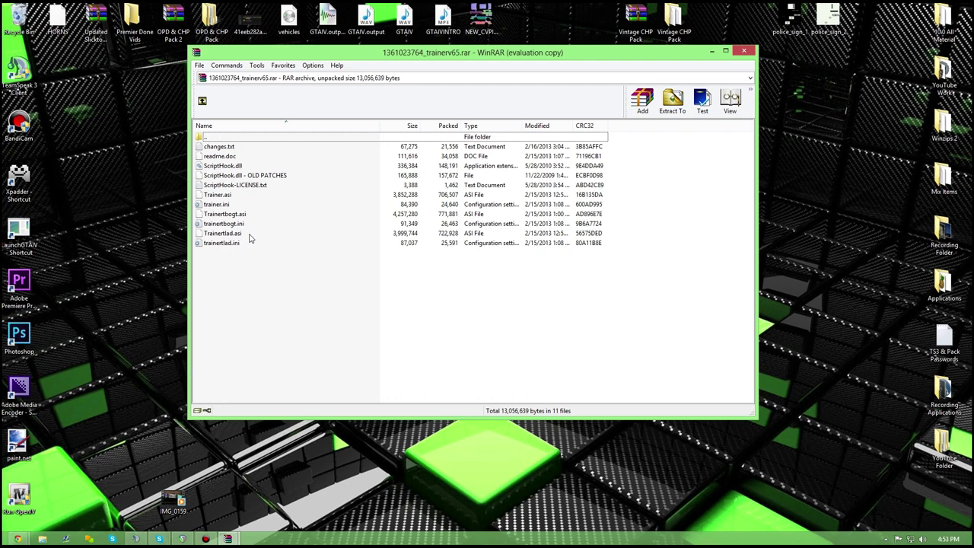
Select Trainer.asi and trainer.ini in the trainer archive.
click(228, 207)
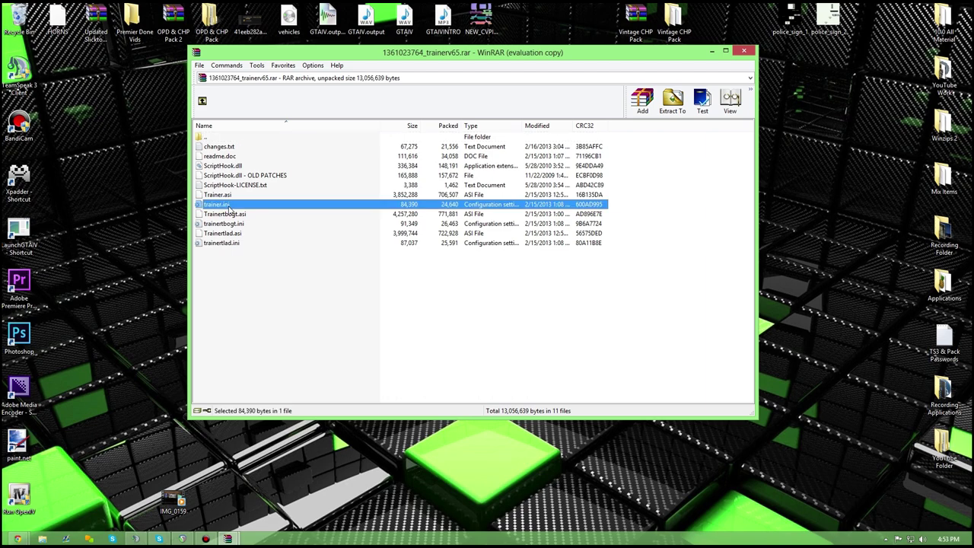
ctrl+click(225, 197)
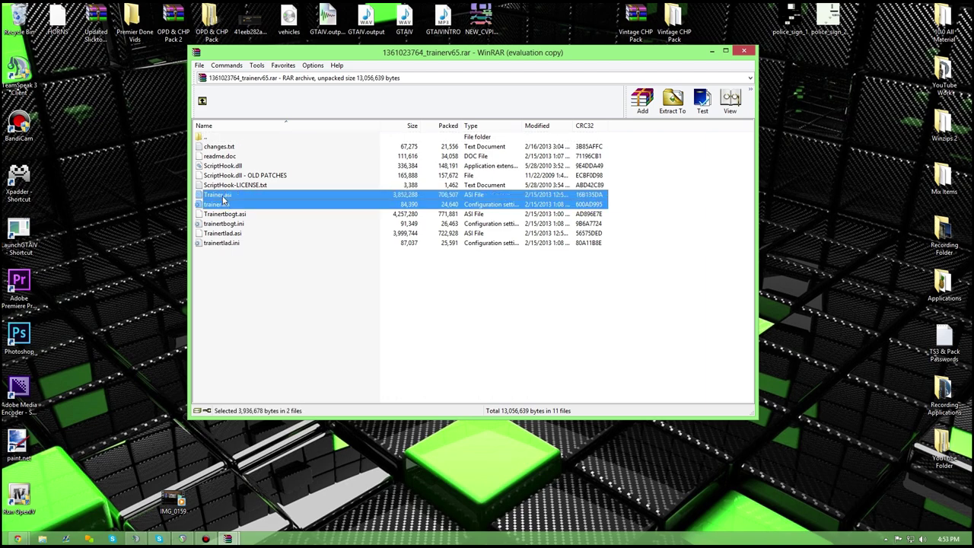
click(244, 216)
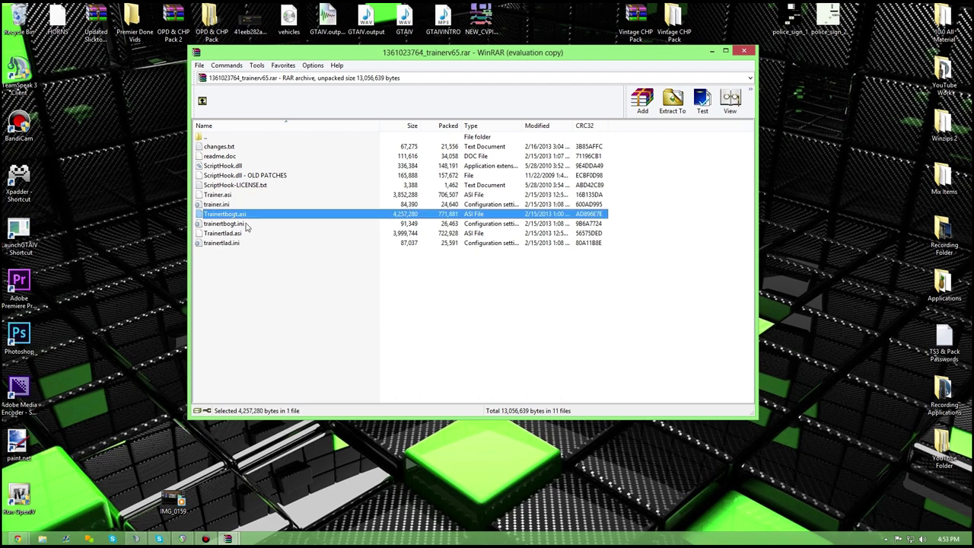
ctrl+click(246, 223)
ctrl+click(221, 234)
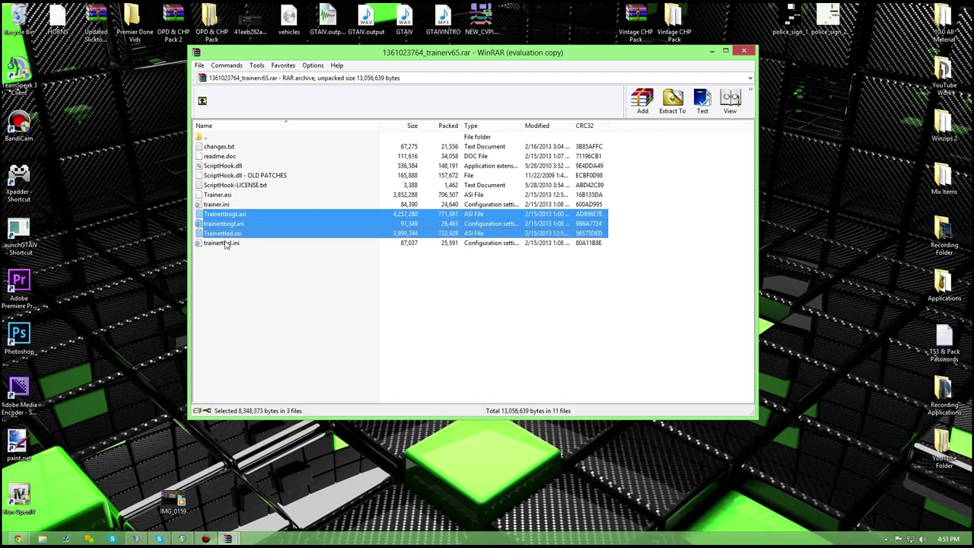
ctrl+click(222, 242)
ctrl+click(228, 224)
ctrl+click(228, 215)
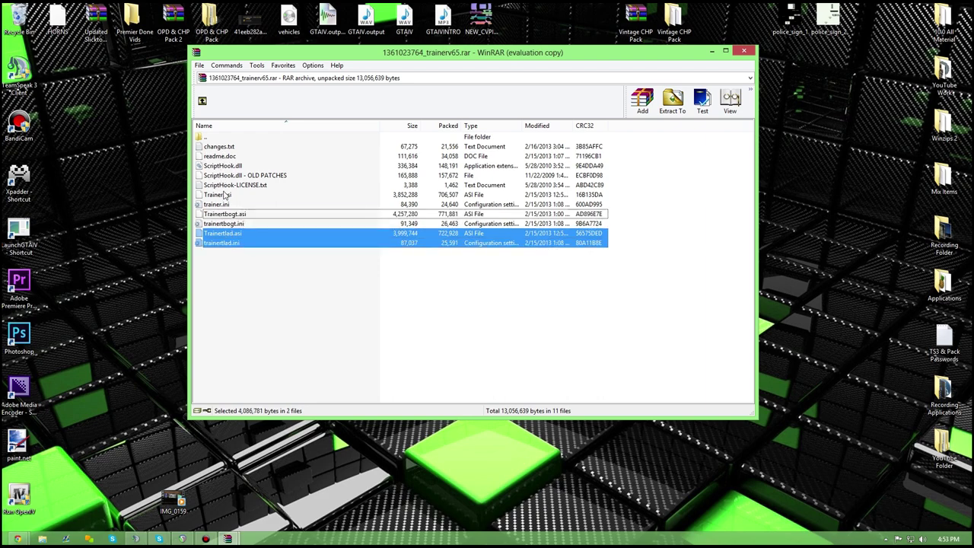
ctrl+click(225, 243)
ctrl+click(227, 233)
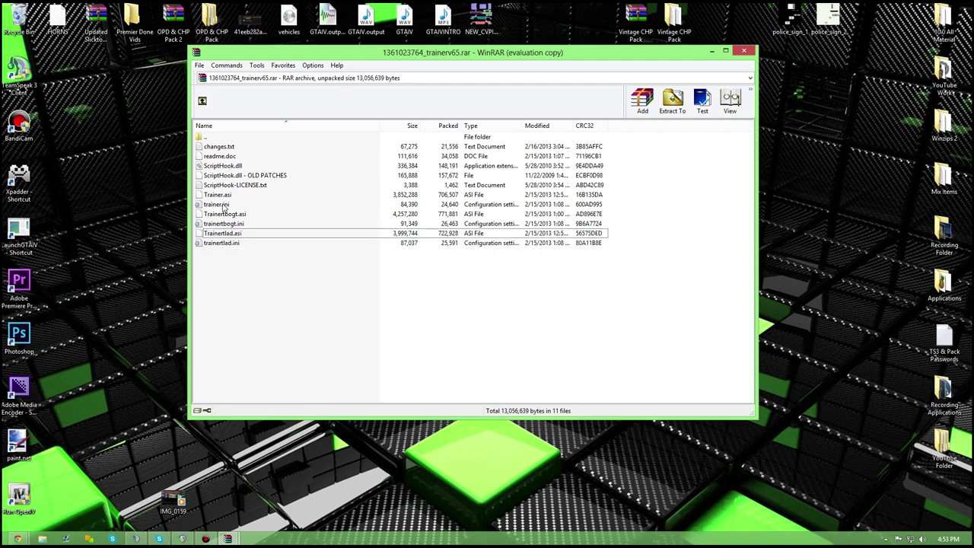
ctrl+click(229, 204)
ctrl+click(228, 196)
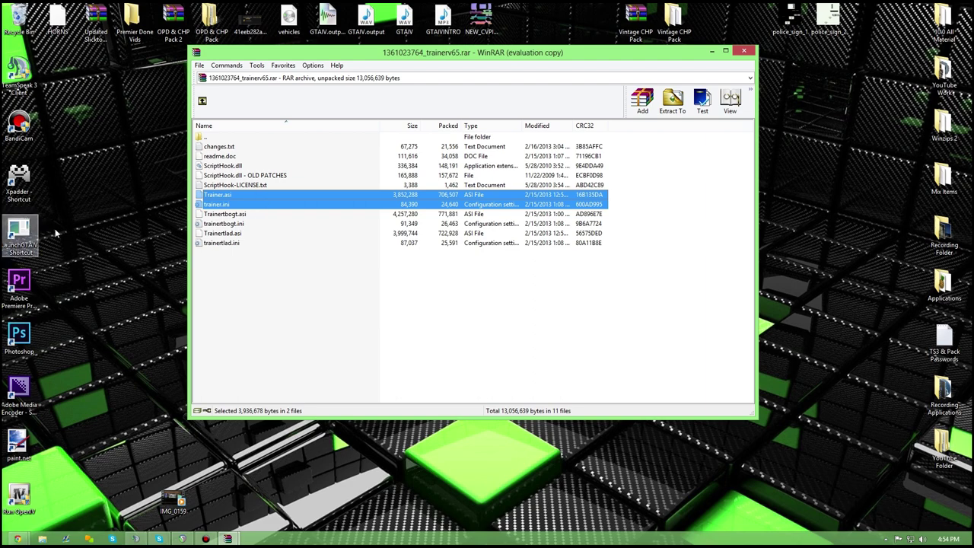
Open the launchGTAIV shortcut's file location and open the installed trainer file in Notepad.
right_click(23, 228)
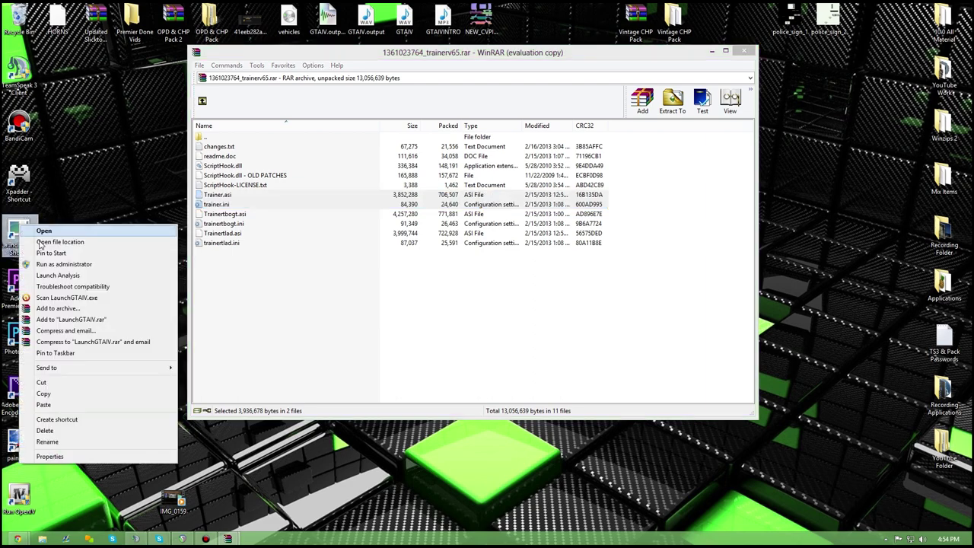
click(63, 219)
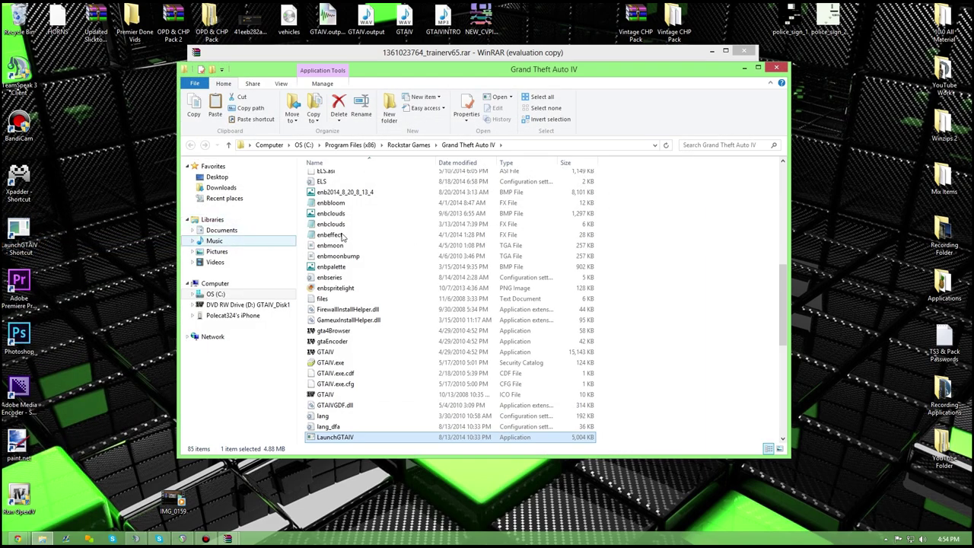
scroll(381, 259, up, 15)
scroll(427, 342, down, 10)
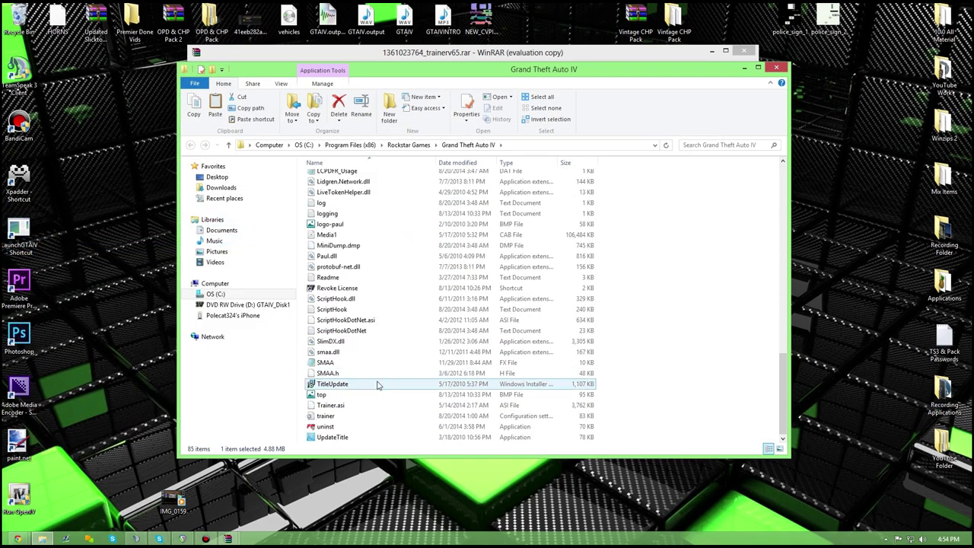
double_click(358, 406)
Search the trainer file for 'livery' to locate the VehicleLivery=0 setting.
scroll(487, 236, down, 20)
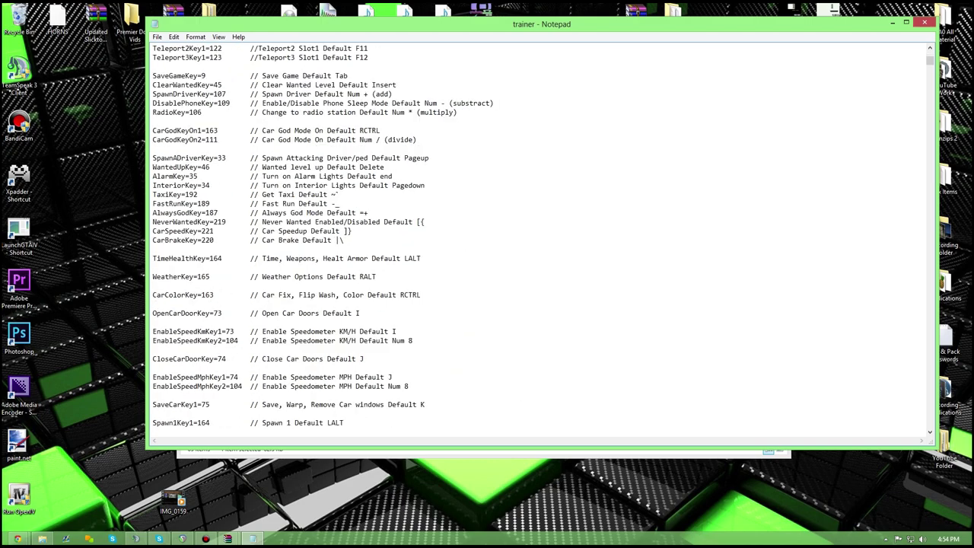
scroll(487, 236, up, 20)
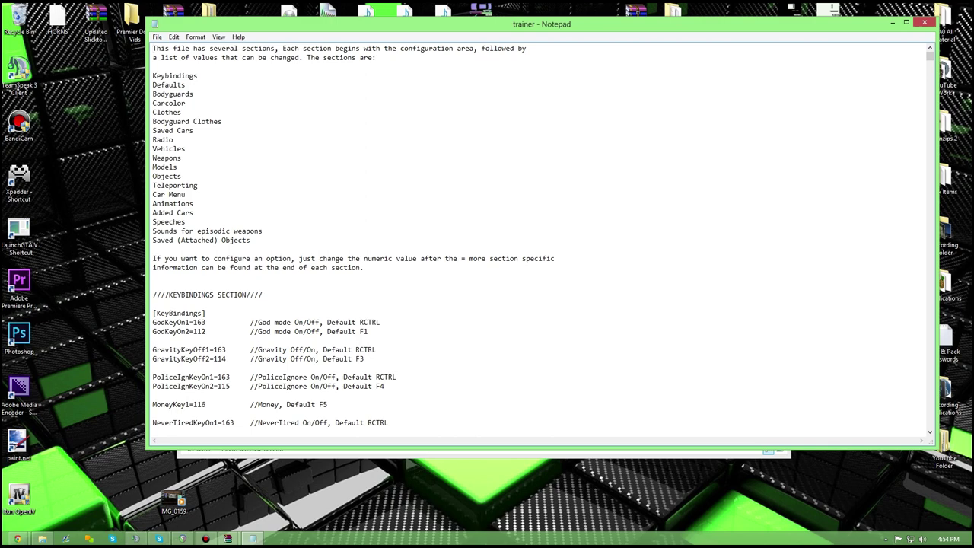
key(ctrl+f)
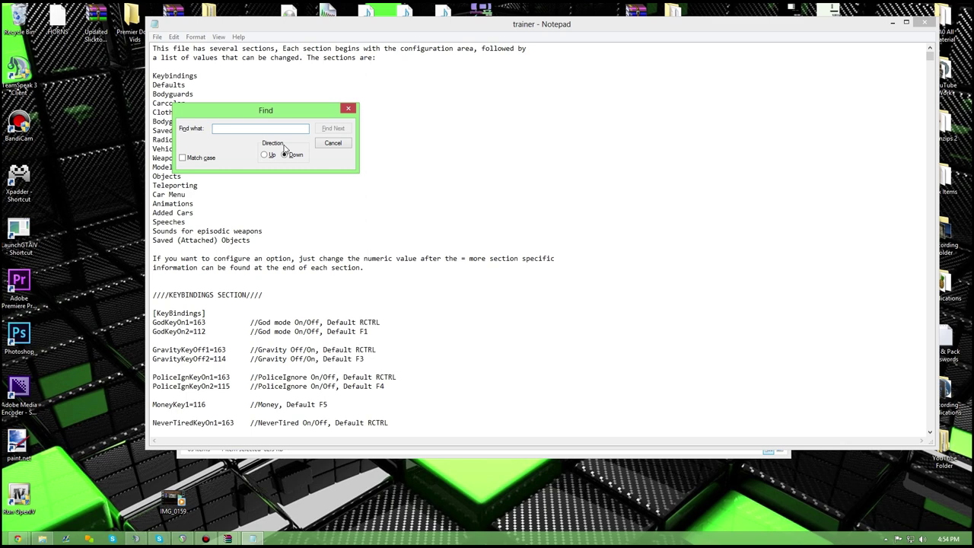
text(eh)
text(icle livery)
key(Return)
key(Return)
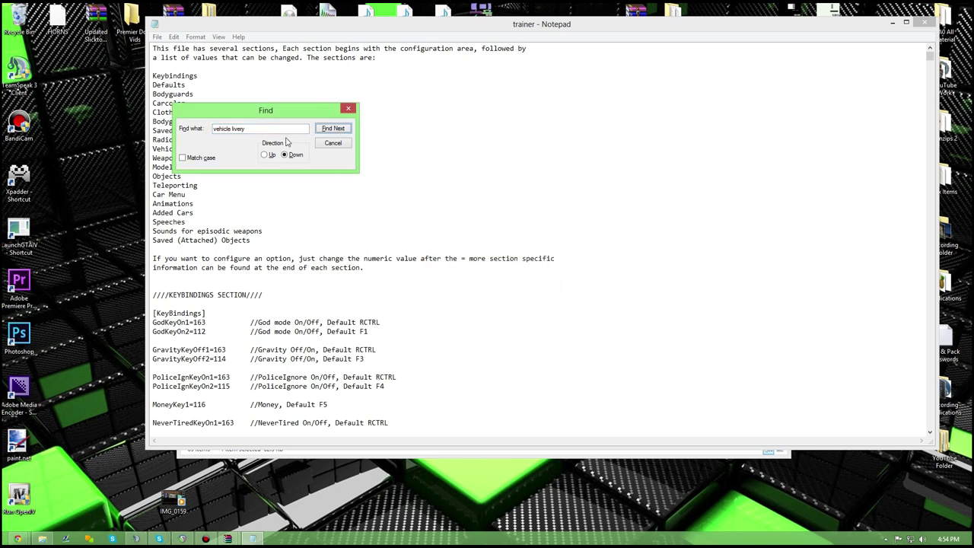
key(shift+Tab)
text(livery)
key(Return)
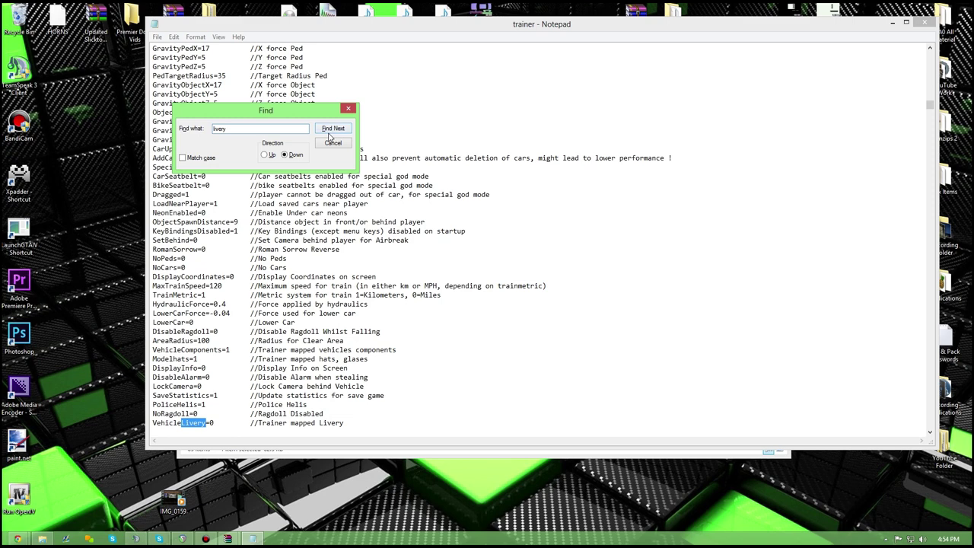
key(Escape)
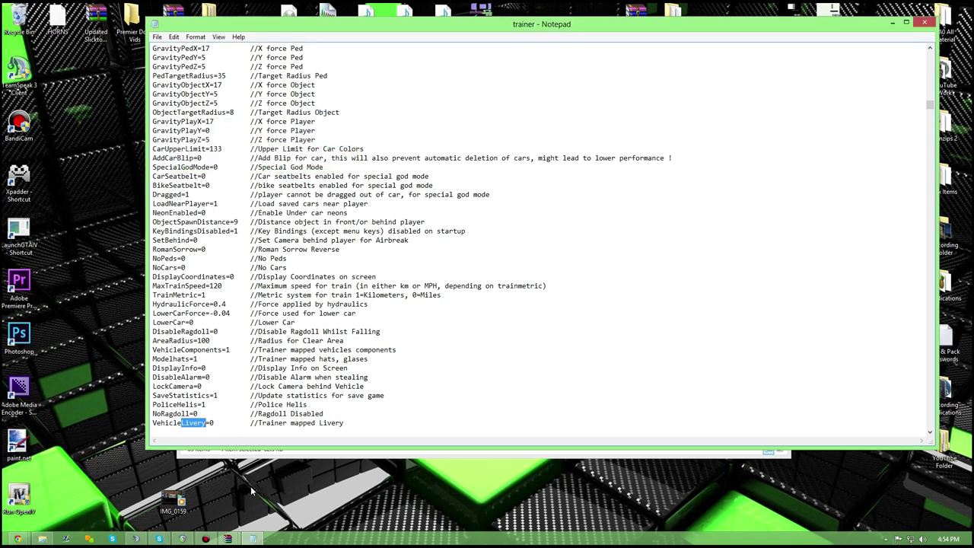
Place the caret after VehicleLivery=0, cancel a Save As, and close Notepad.
click(218, 423)
click(157, 37)
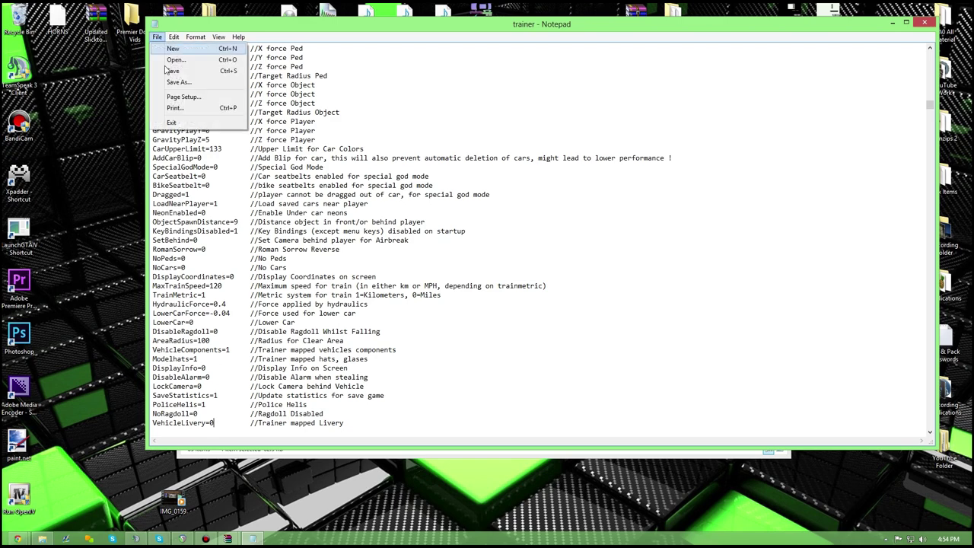
click(178, 82)
click(624, 47)
click(924, 24)
Open common > data in the game folder and open the vehicles file in Notepad.
click(379, 293)
scroll(379, 293, up, 9)
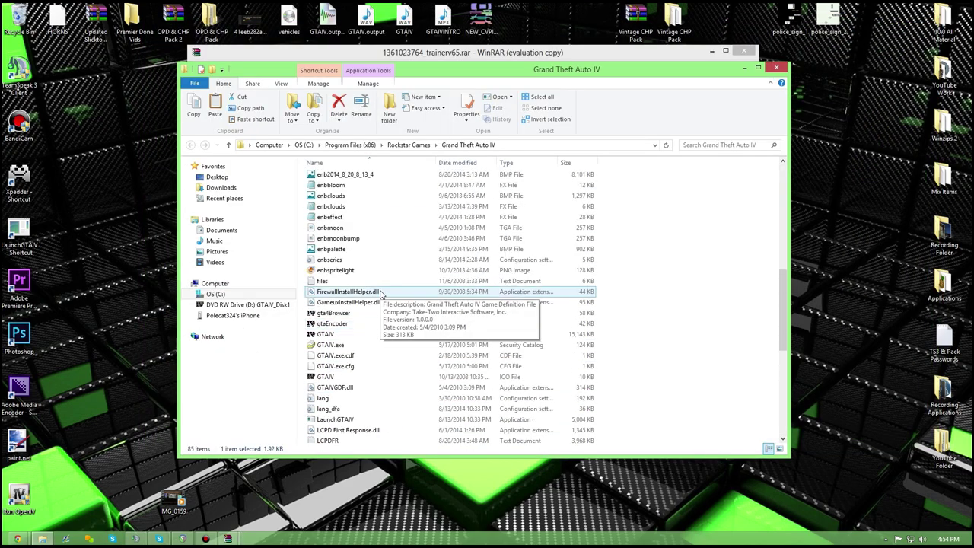
scroll(381, 294, up, 9)
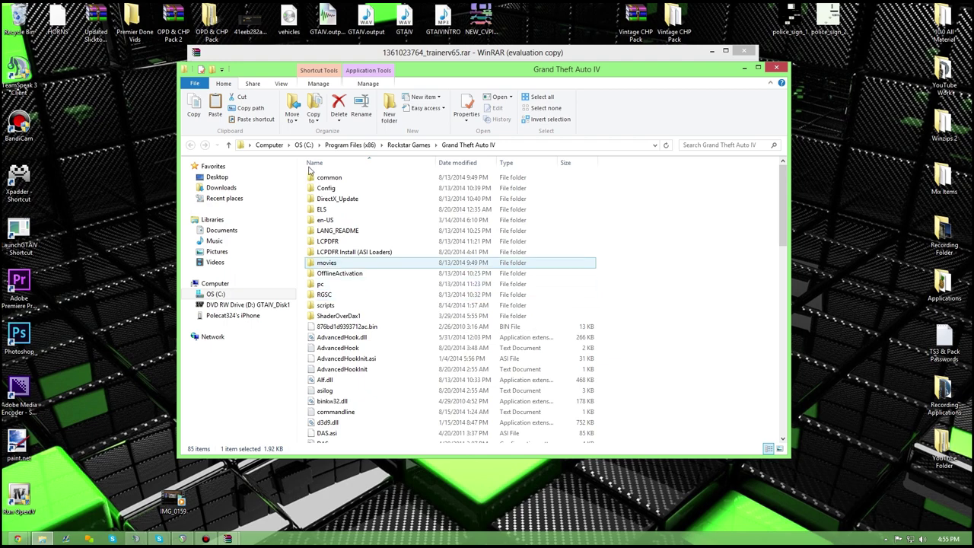
click(332, 179)
double_click(332, 178)
double_click(332, 178)
scroll(364, 279, down, 20)
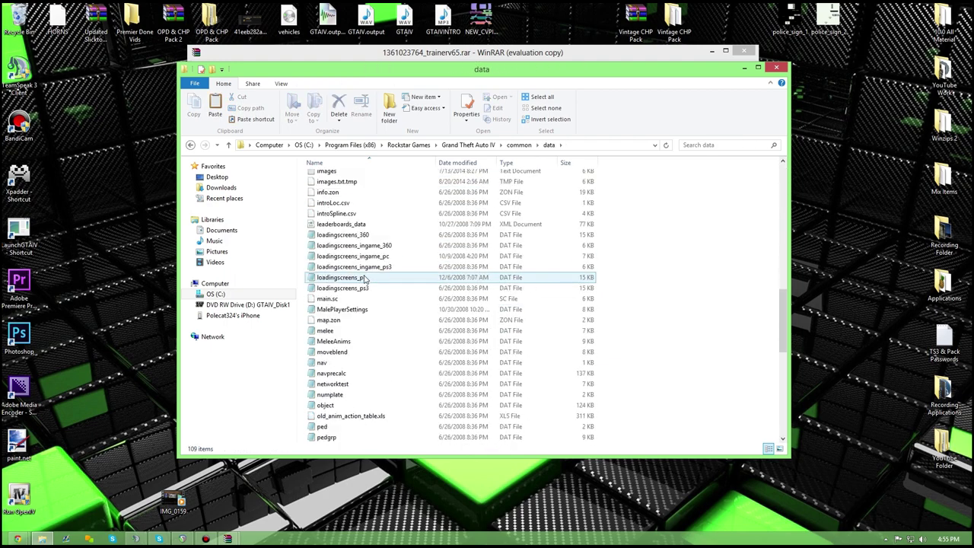
click(327, 363)
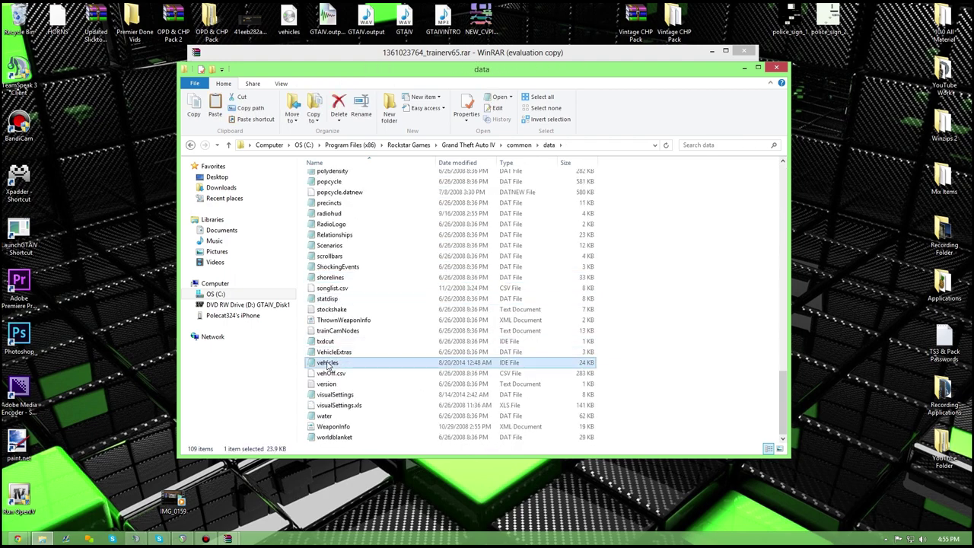
double_click(327, 363)
Highlight the fbi row and the noose row's +livery flag, then close the vehicles file.
scroll(315, 359, down, 14)
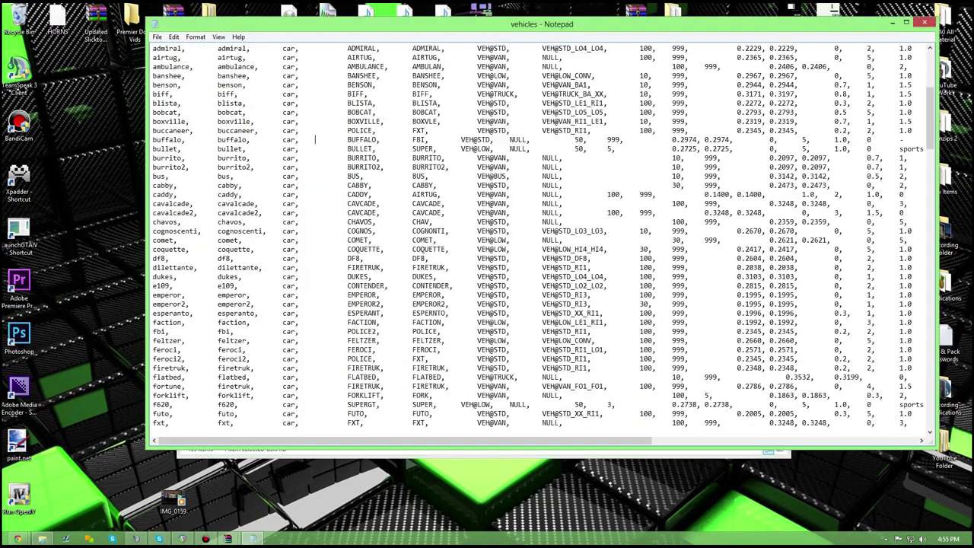
scroll(544, 236, up, 1)
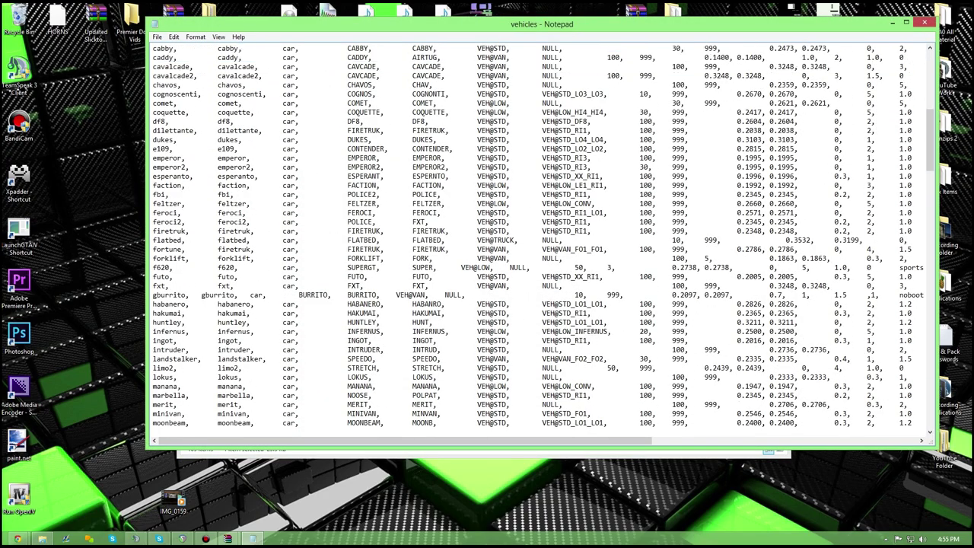
drag(155, 194, 784, 195)
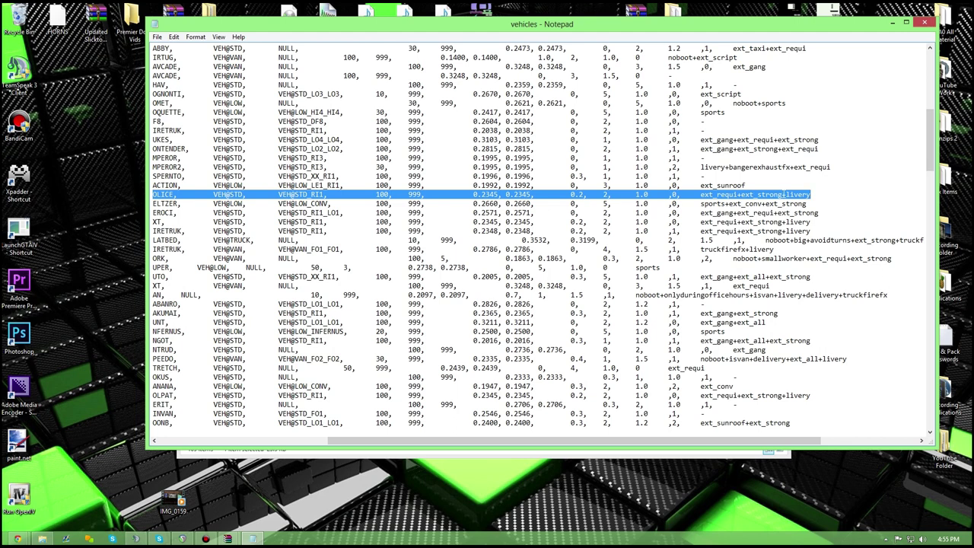
drag(674, 27, 958, 465)
drag(856, 496, 504, 59)
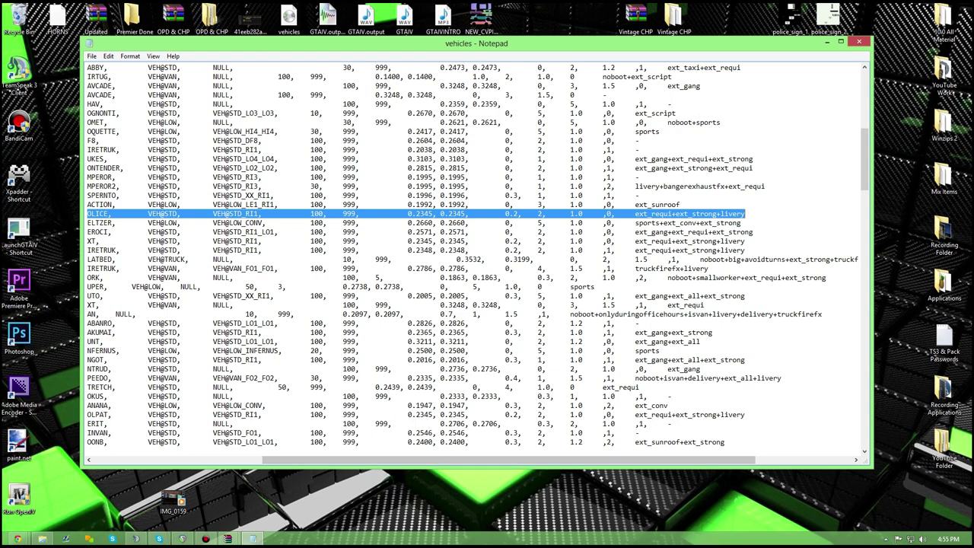
drag(717, 415, 685, 400)
scroll(685, 401, up, 4)
scroll(472, 251, up, 4)
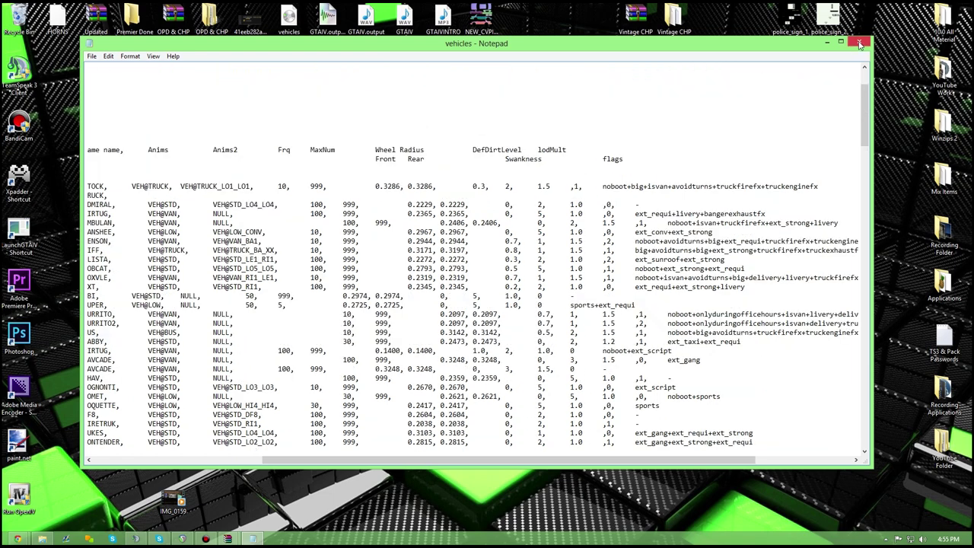
click(858, 43)
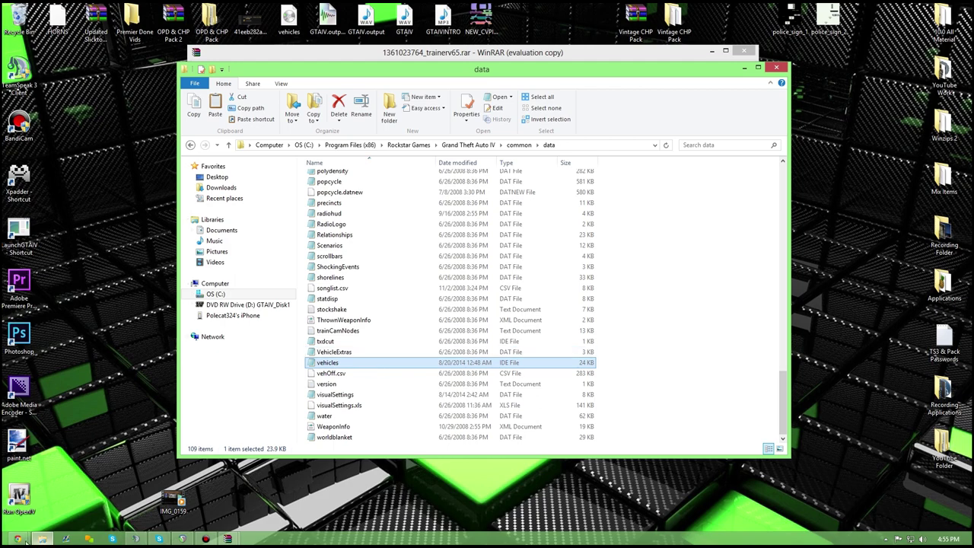
Open the Vehicle Modifications category in LCPDFR.com's downloads section.
click(181, 445)
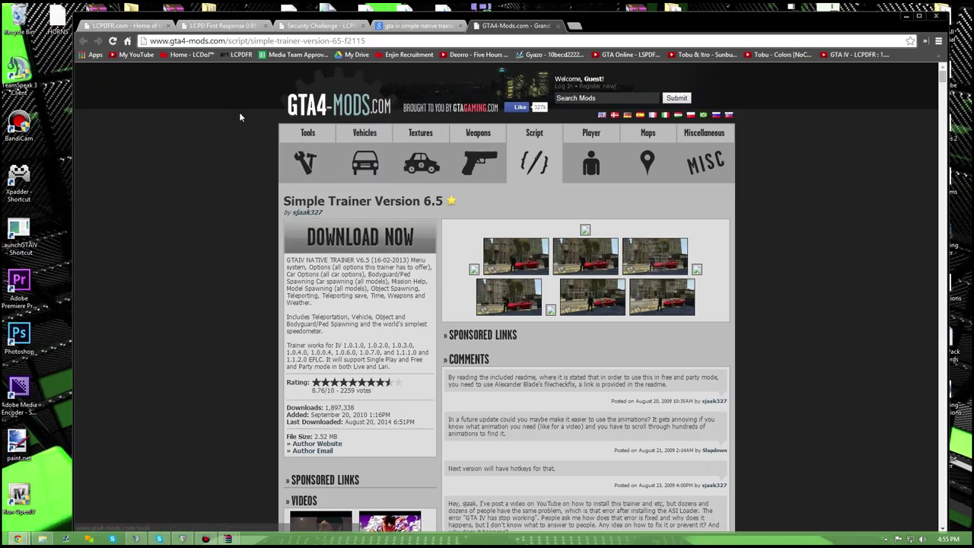
click(221, 25)
click(560, 117)
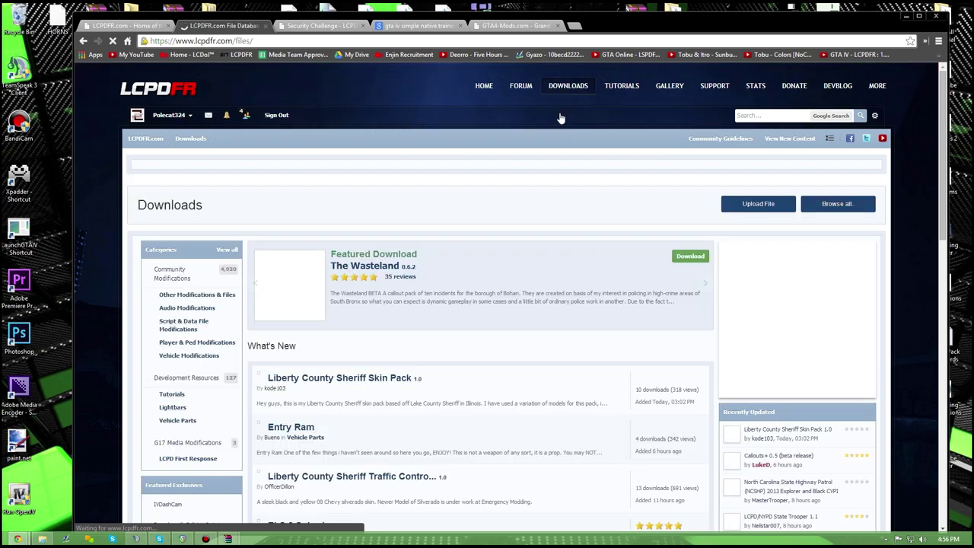
scroll(261, 189, down, 1)
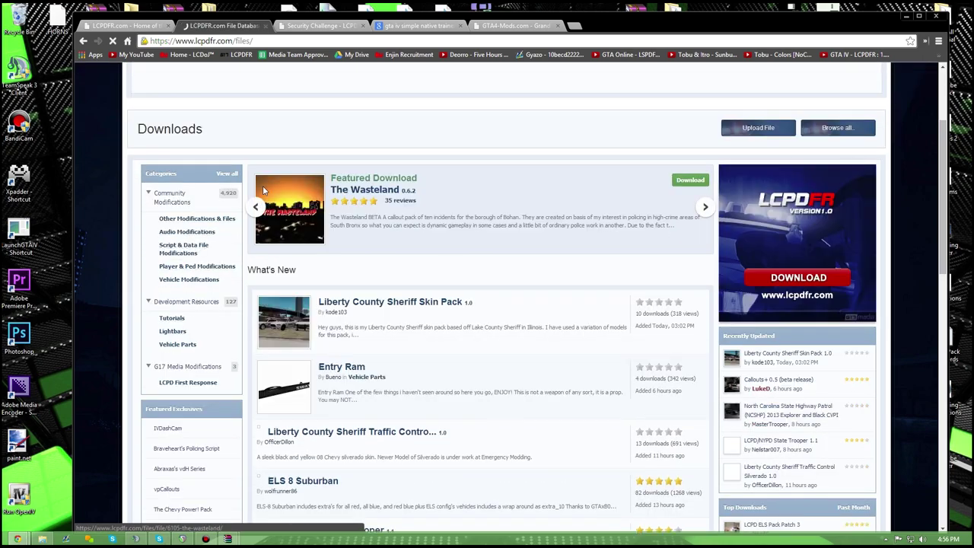
scroll(262, 192, down, 1)
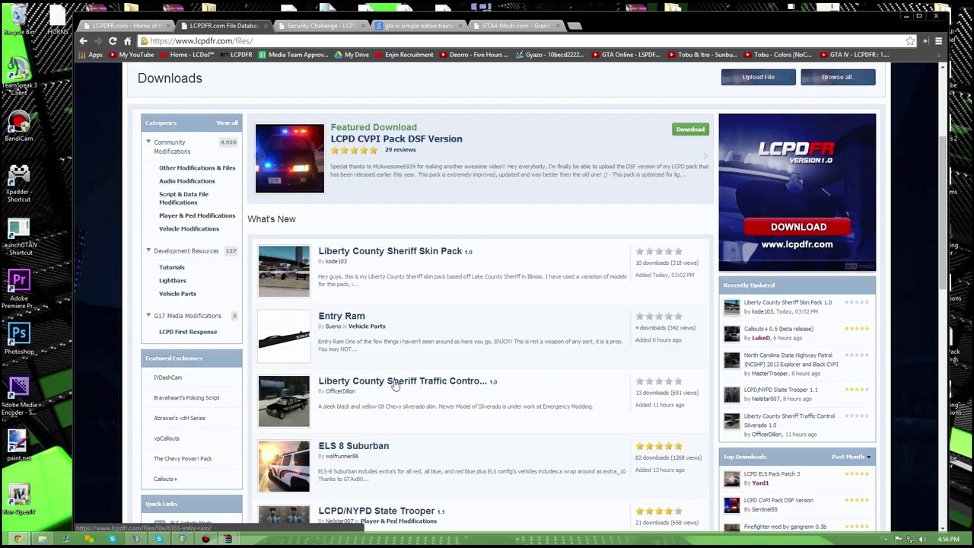
scroll(335, 309, down, 1)
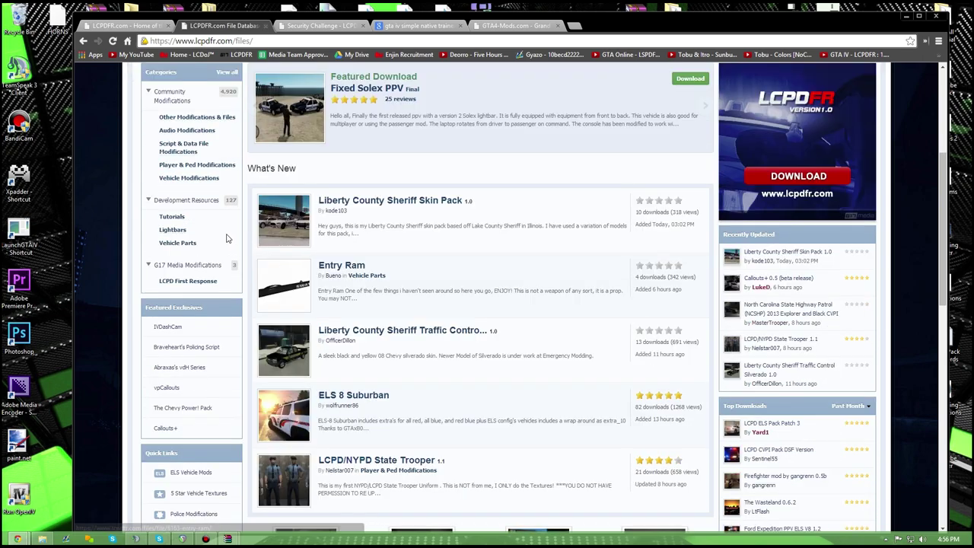
scroll(214, 241, up, 3)
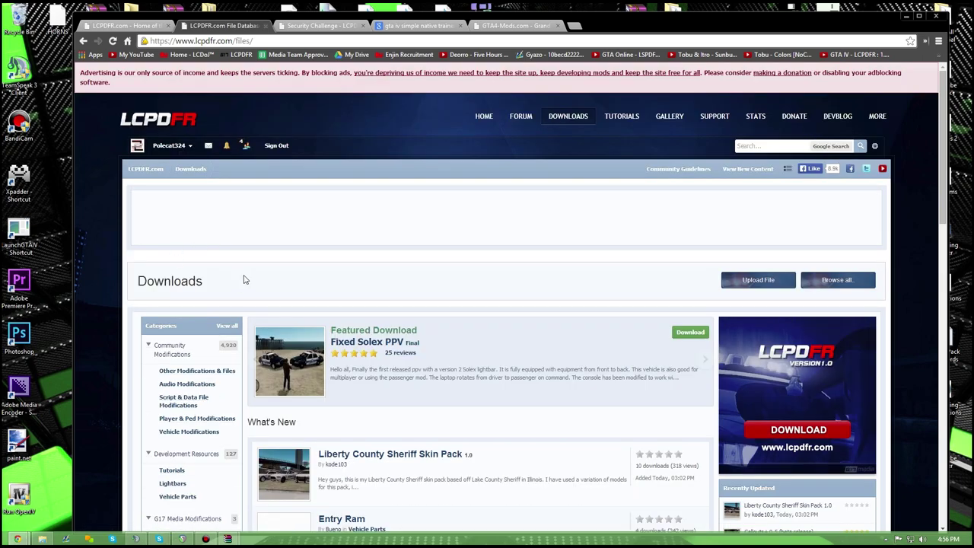
scroll(240, 280, down, 2)
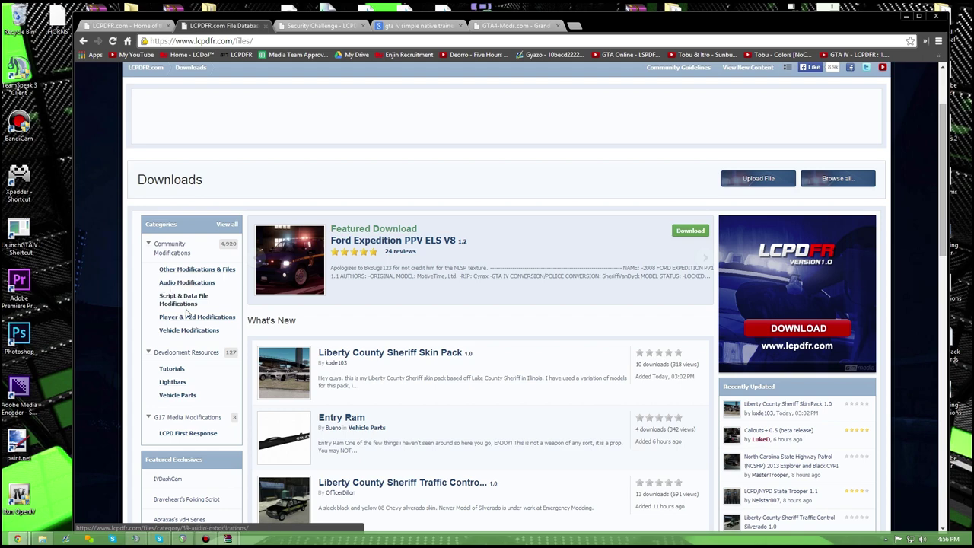
click(187, 331)
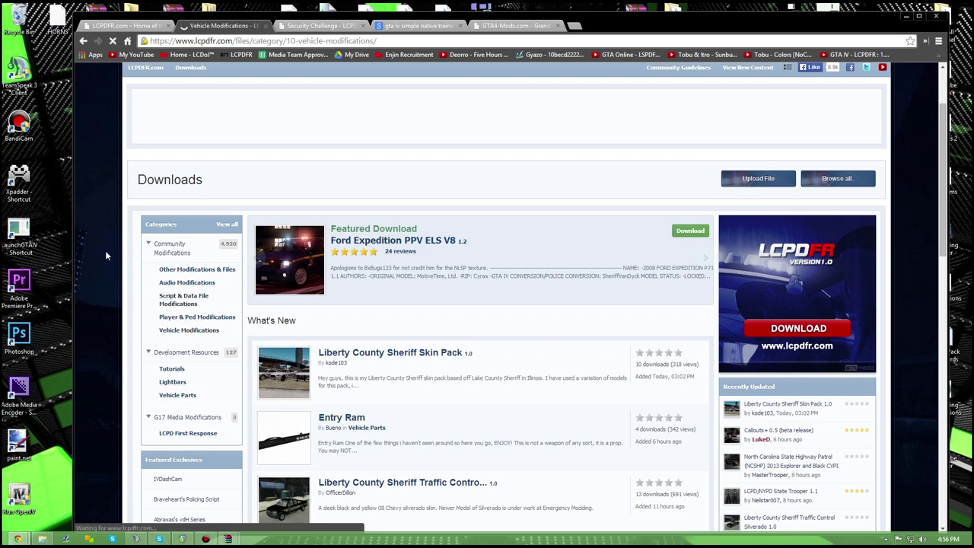
Move through pages 2 and 3 of the Vehicle Modifications listing.
scroll(105, 251, down, 2)
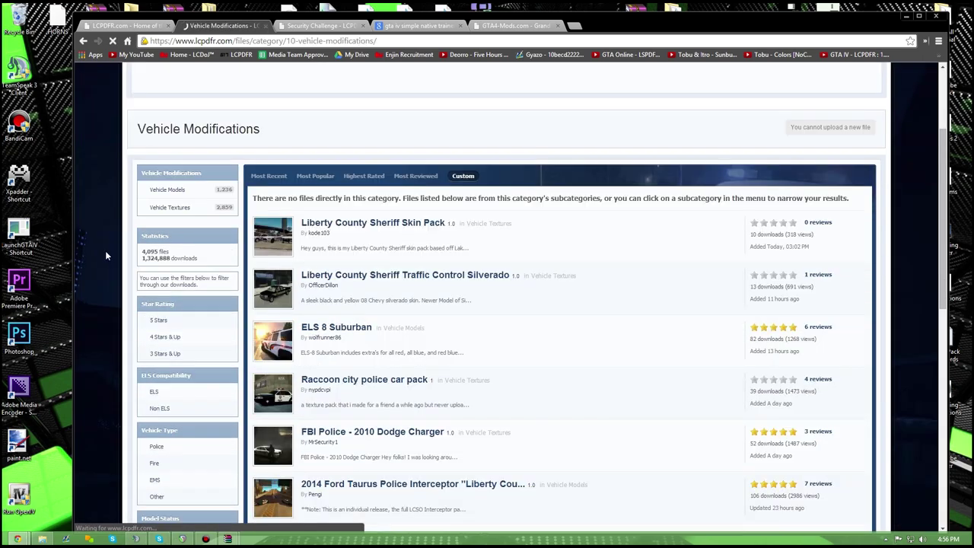
scroll(105, 251, down, 3)
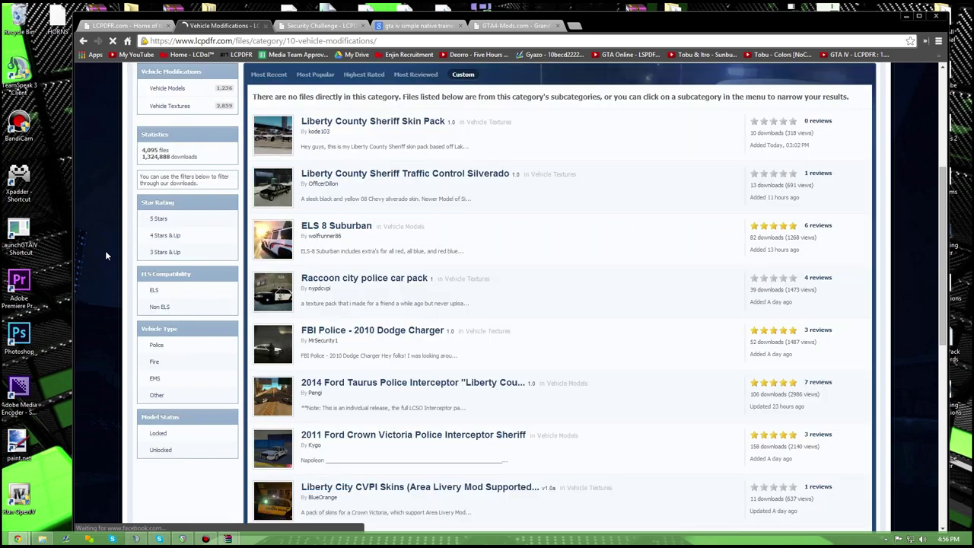
scroll(627, 446, down, 3)
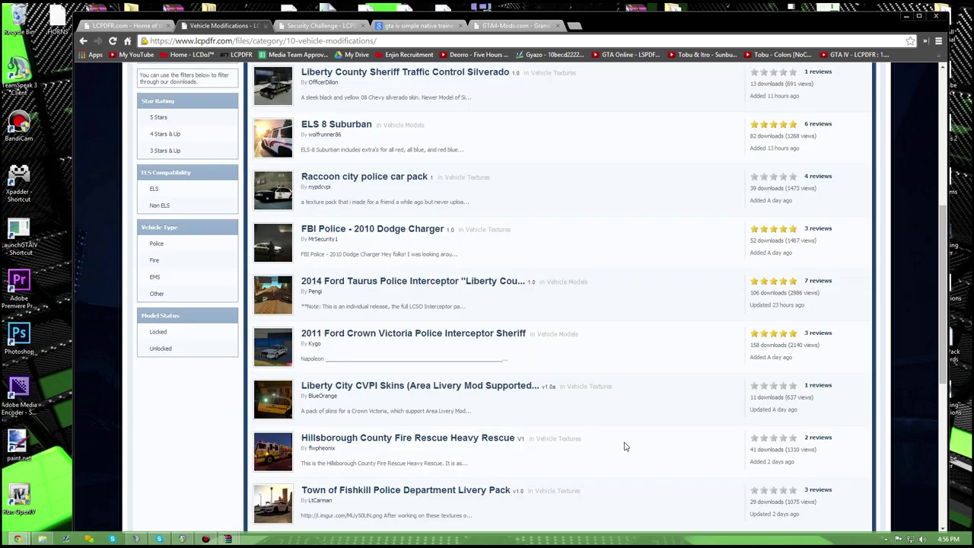
click(304, 447)
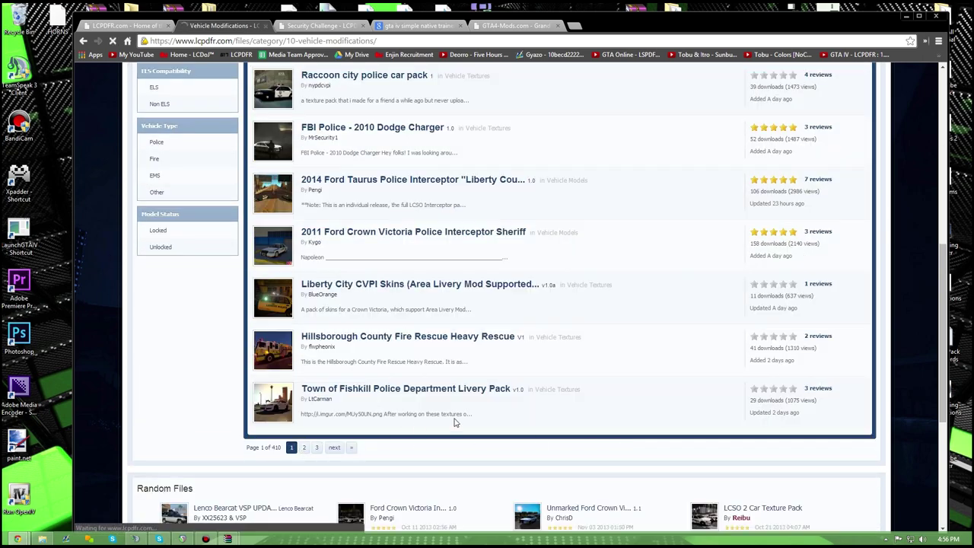
scroll(528, 327, down, 2)
scroll(528, 361, down, 3)
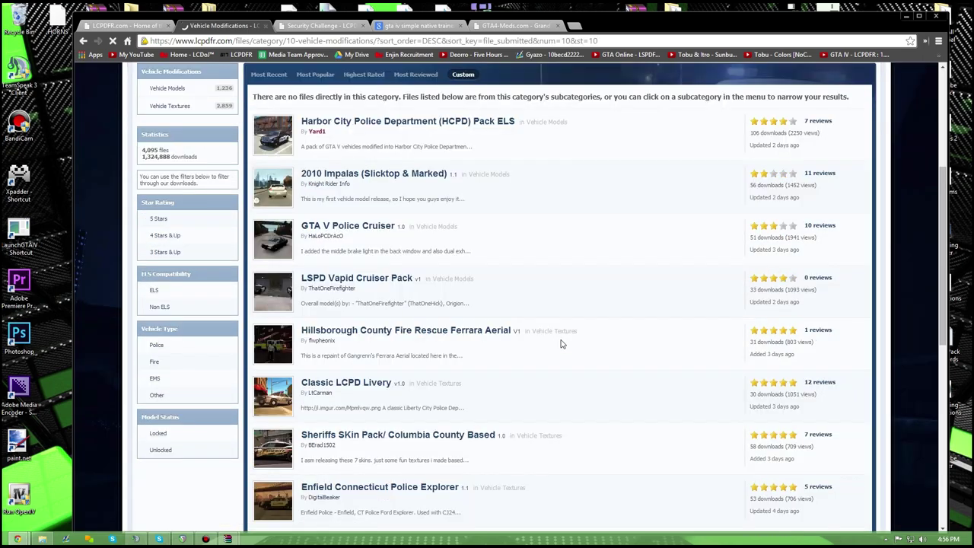
scroll(561, 343, down, 2)
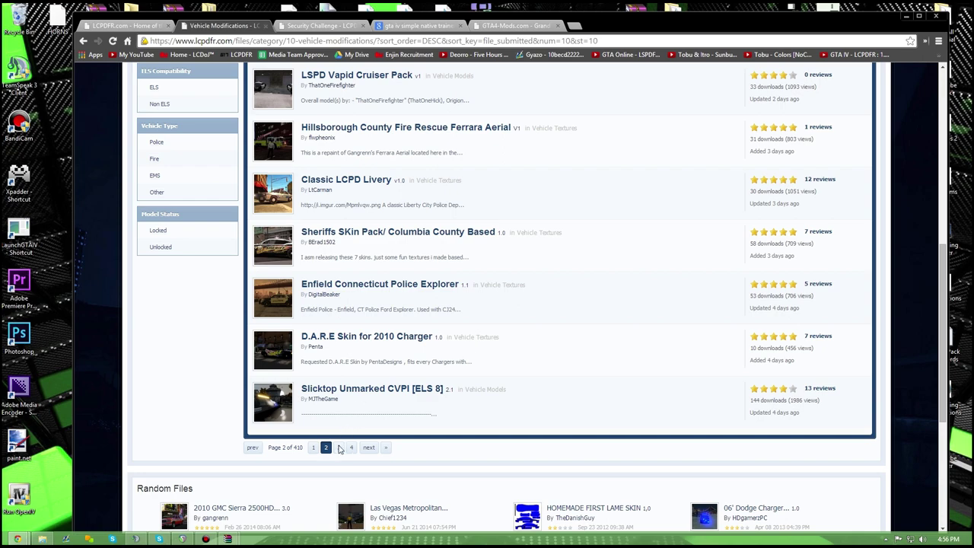
click(338, 448)
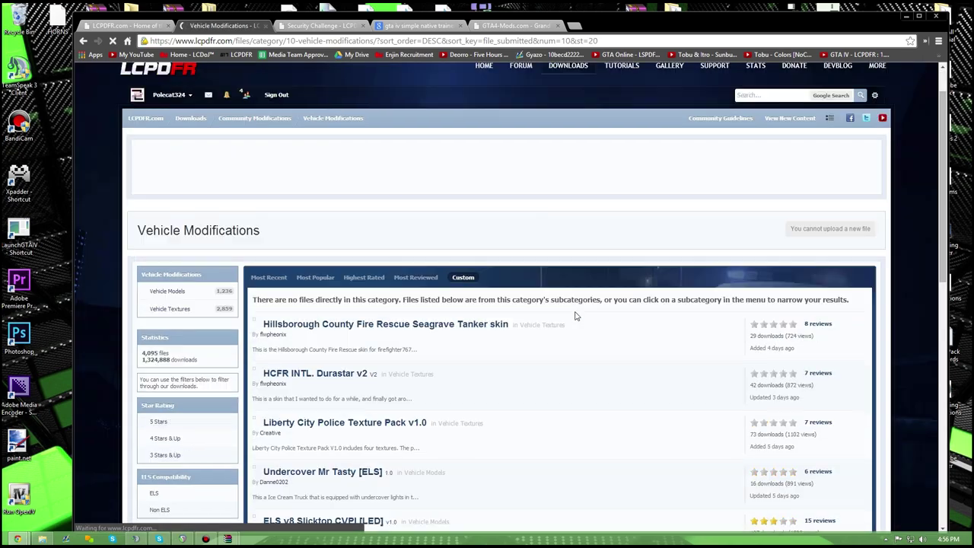
Continue to pages 4 and 5 of the listing and scroll through page 5.
scroll(603, 275, down, 4)
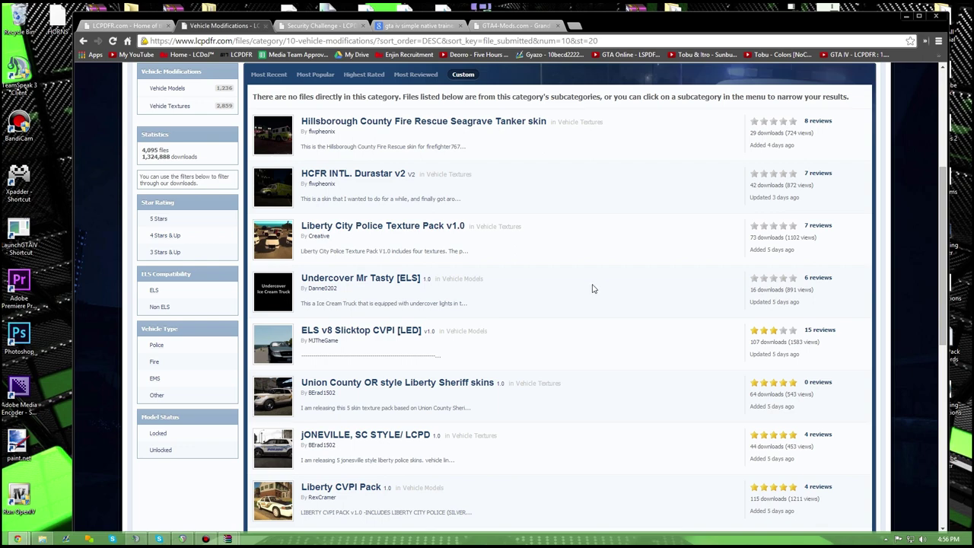
scroll(594, 289, down, 3)
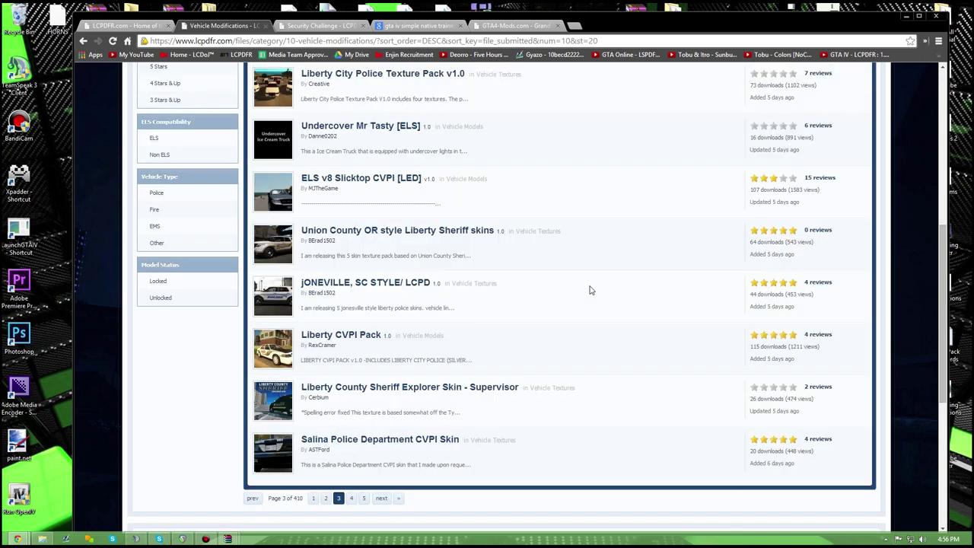
scroll(592, 290, down, 1)
click(351, 447)
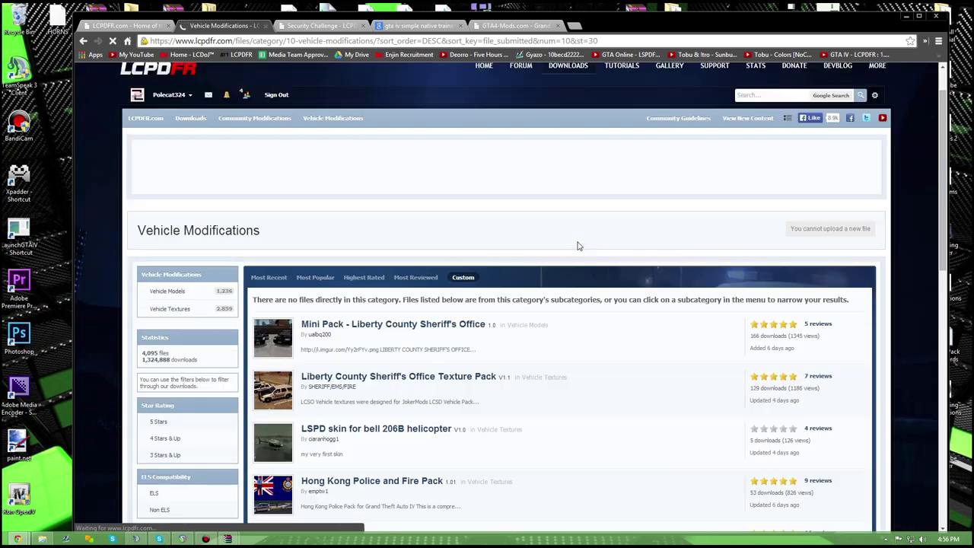
scroll(577, 246, down, 6)
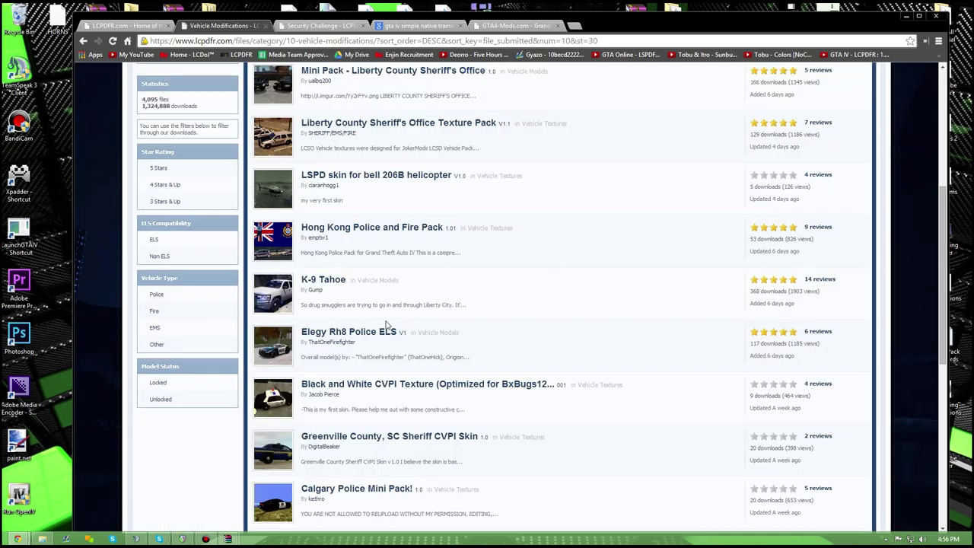
scroll(335, 396, down, 1)
click(362, 499)
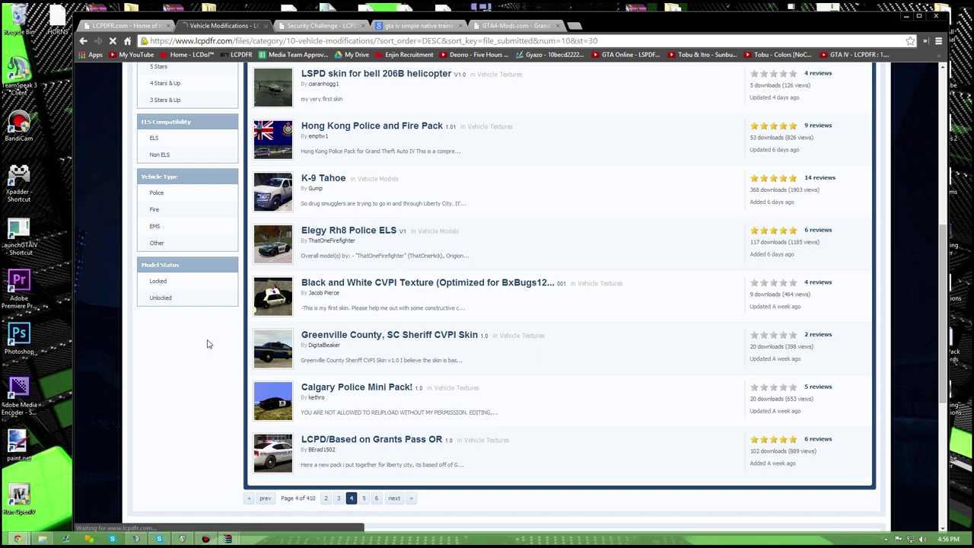
scroll(514, 302, down, 3)
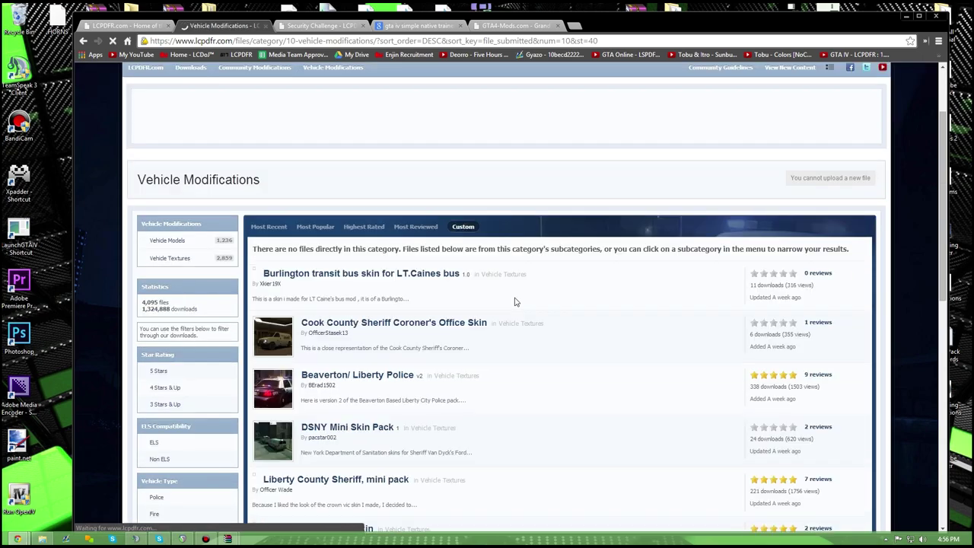
scroll(515, 302, down, 2)
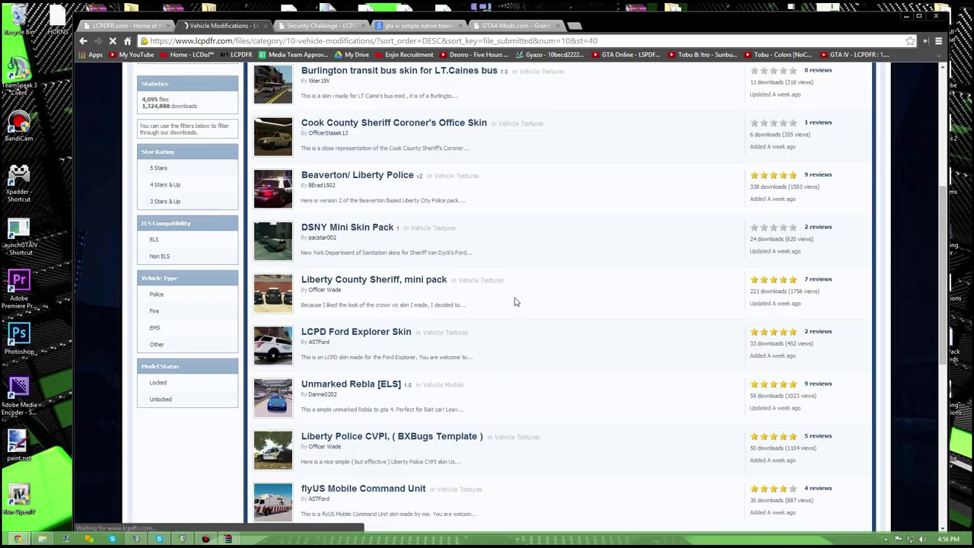
scroll(514, 302, down, 2)
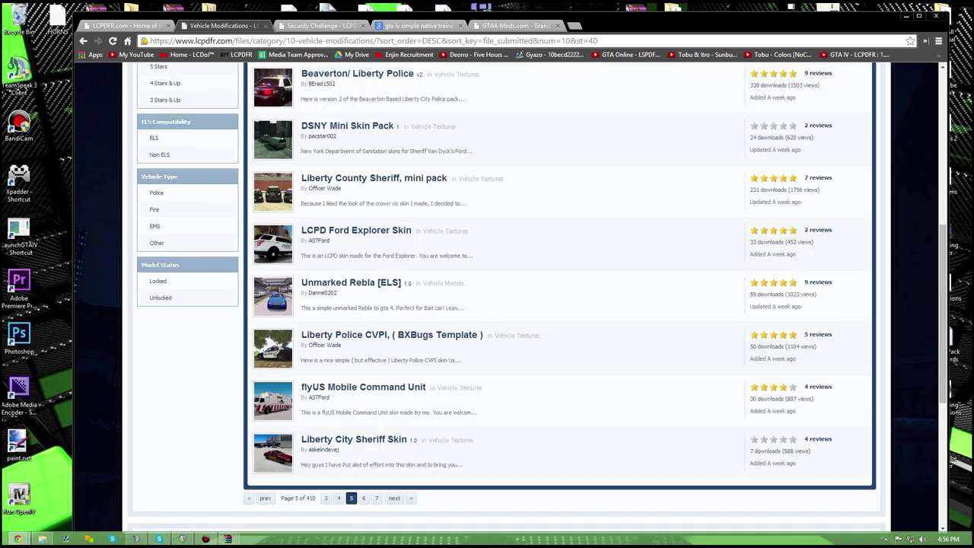
Copy the CHP Pack link from the notes and open it in Chrome.
click(182, 539)
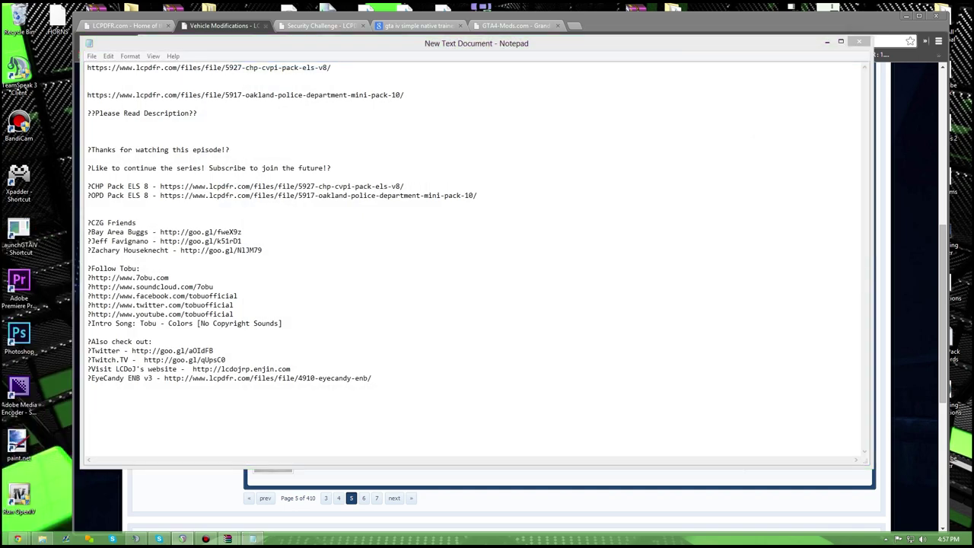
click(87, 213)
drag(160, 187, 404, 187)
right_click(395, 186)
click(419, 218)
click(859, 41)
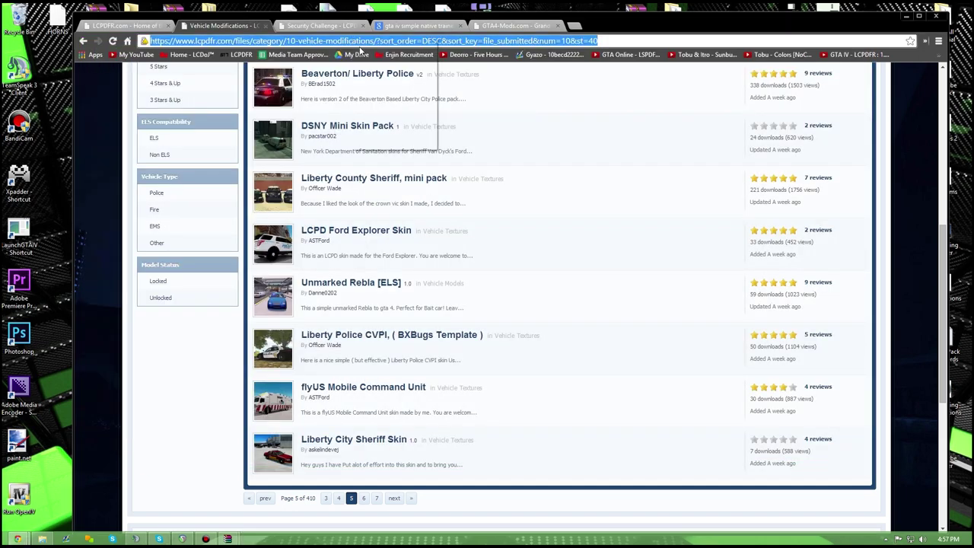
right_click(352, 41)
click(381, 94)
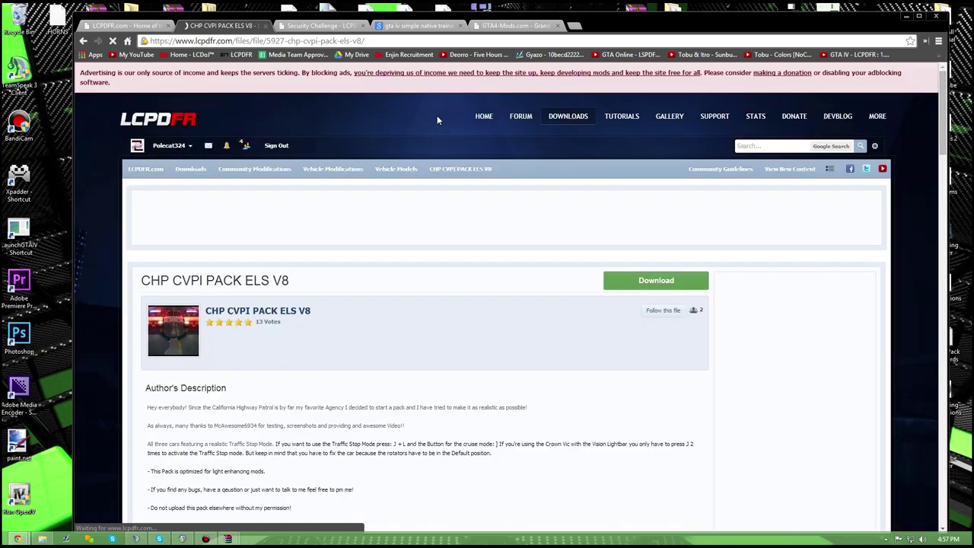
Download CHP CVPI PACK ELS V8.rar after solving the picture security check.
scroll(461, 207, down, 2)
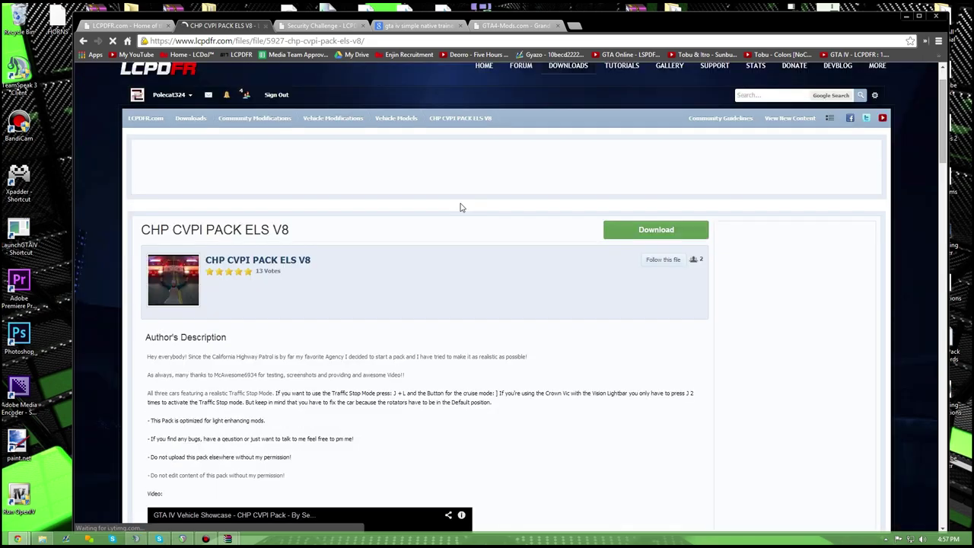
click(656, 128)
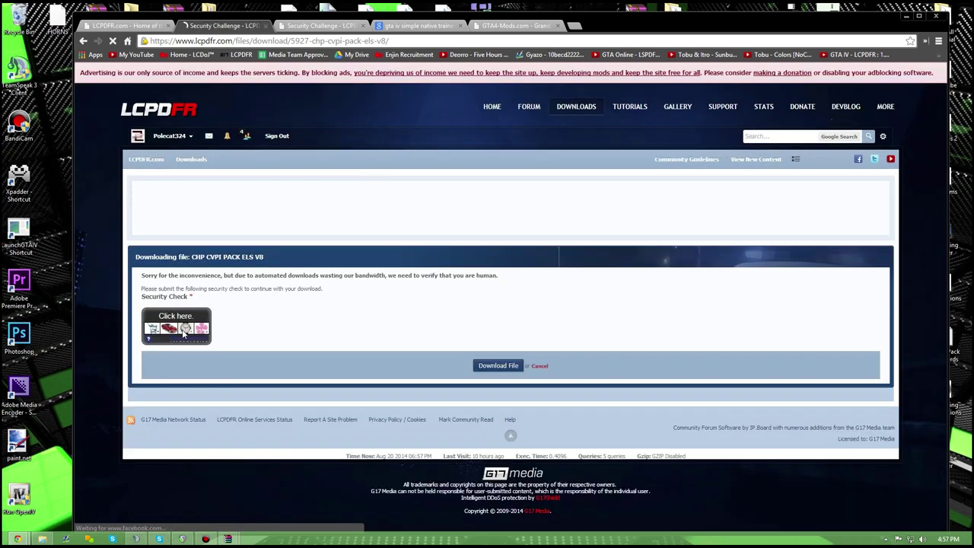
click(183, 333)
scroll(211, 315, down, 2)
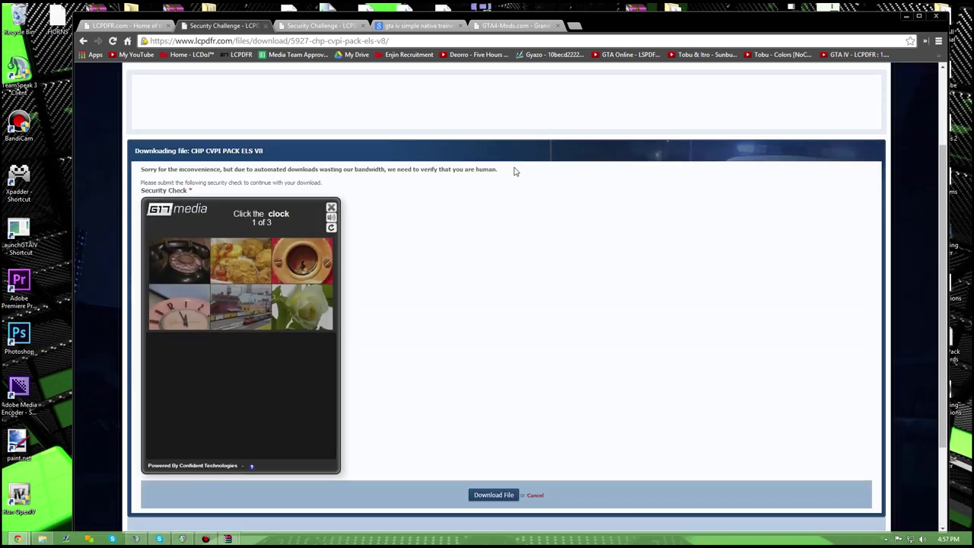
click(181, 306)
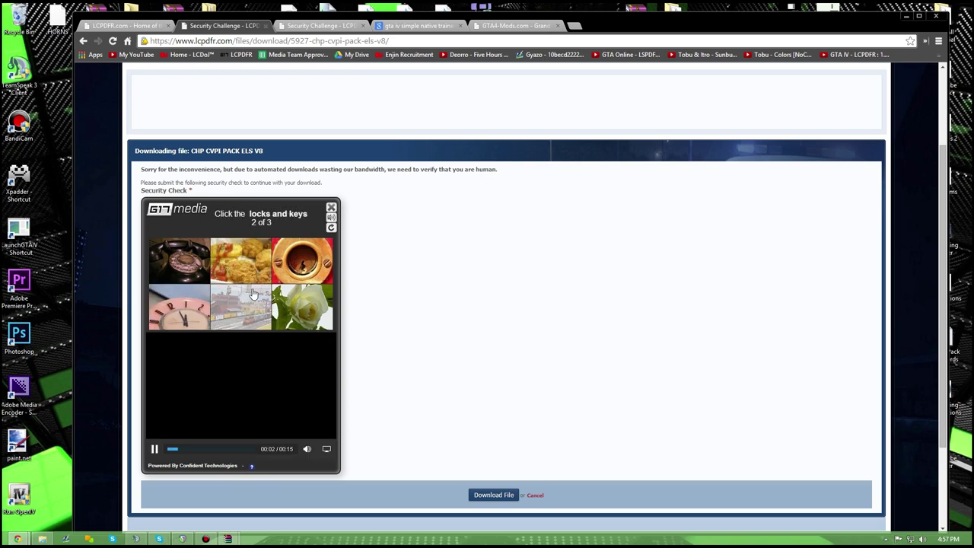
click(284, 263)
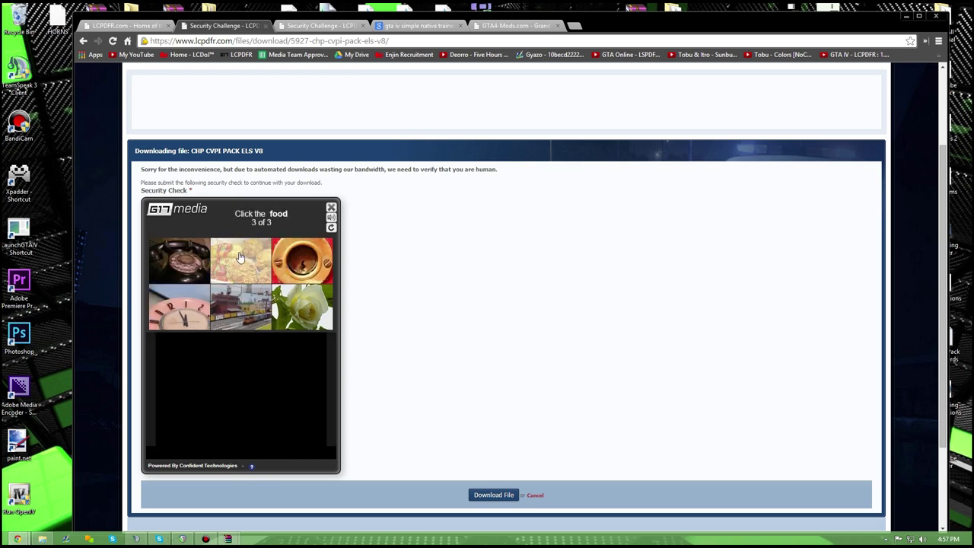
click(232, 267)
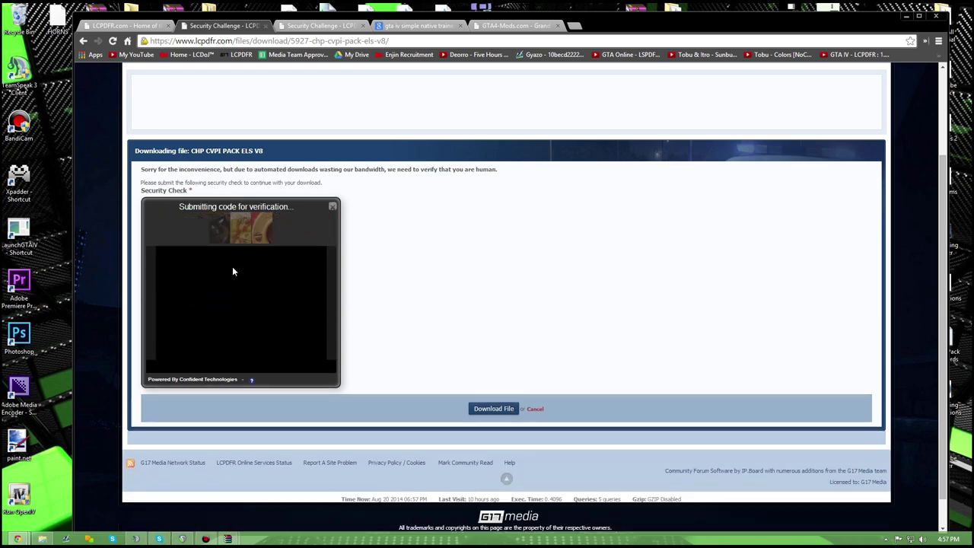
click(499, 377)
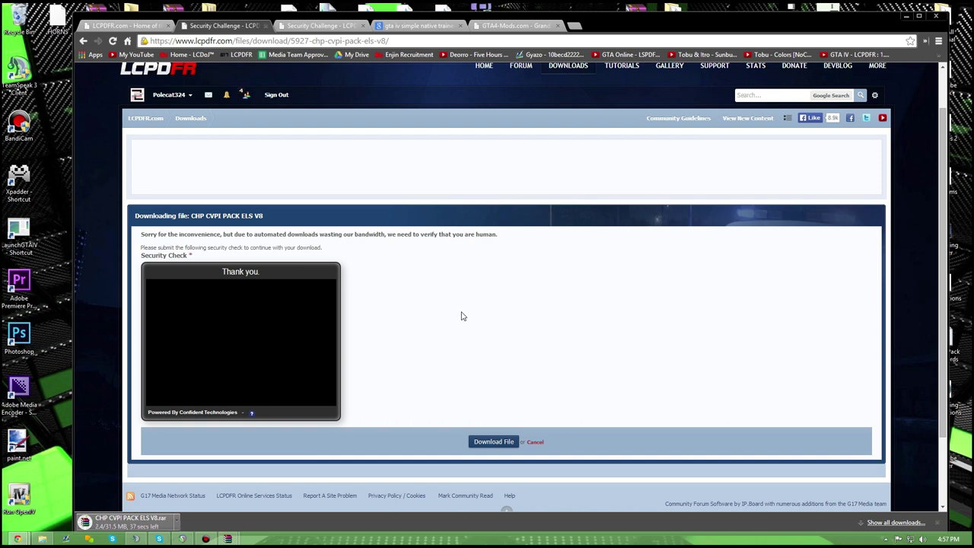
mouse_move(305, 358)
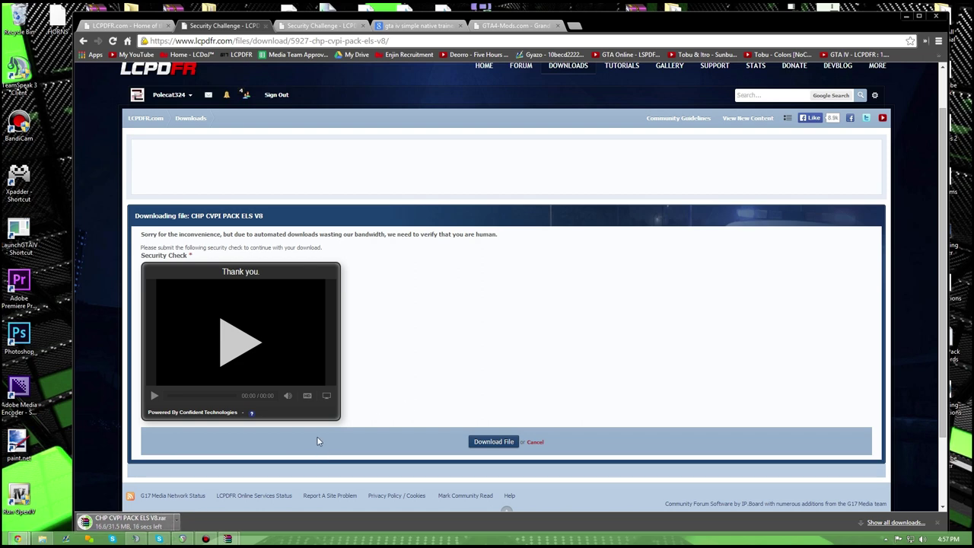
Return to the Google results for gta iv simple native trainer and focus the query.
click(509, 26)
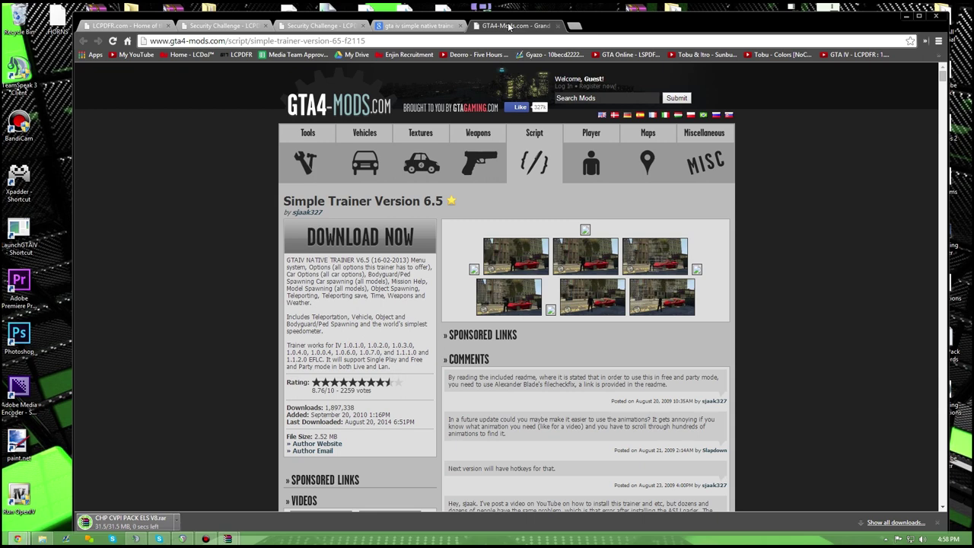
click(417, 25)
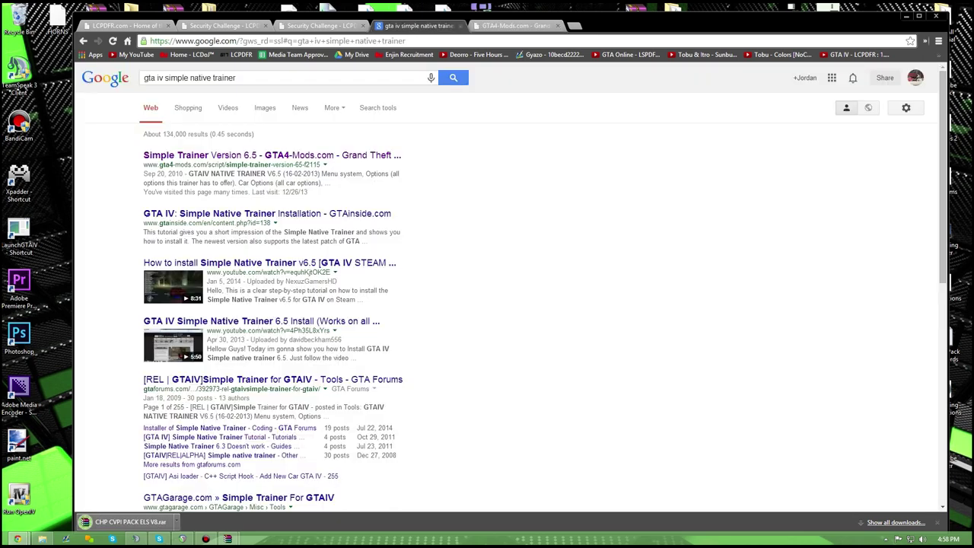
click(403, 44)
click(297, 78)
Search Google for 'gta iv openiv' and open the OpenIV – RAGE Research result.
key(ctrl+shift+Left)
key(ctrl+shift+Left)
key(ctrl+shift+Left)
key(ctrl+shift+Left)
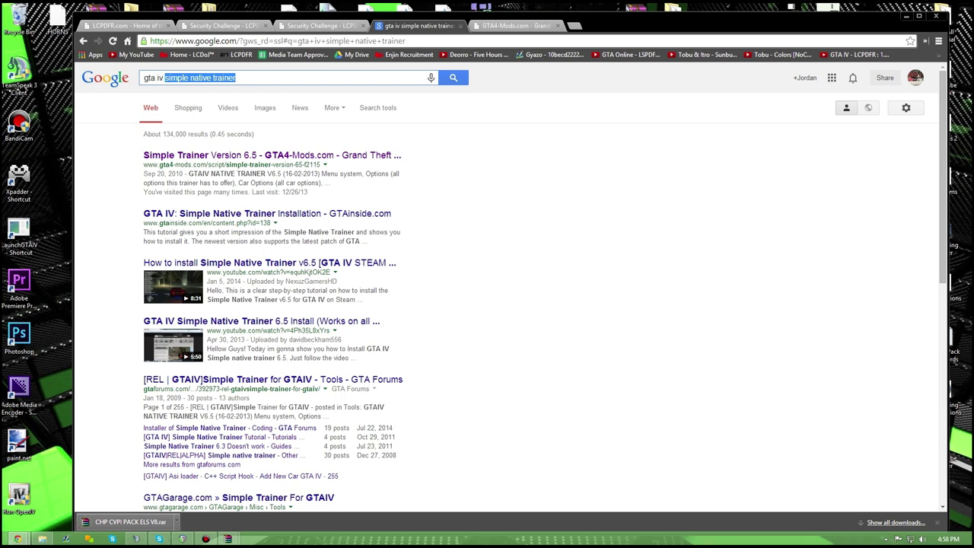
text(opwniv)
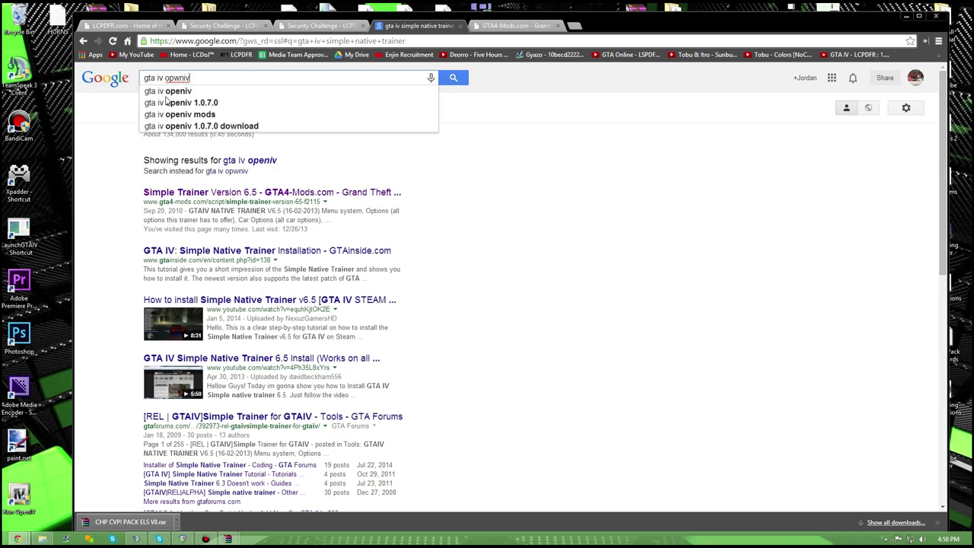
key(Return)
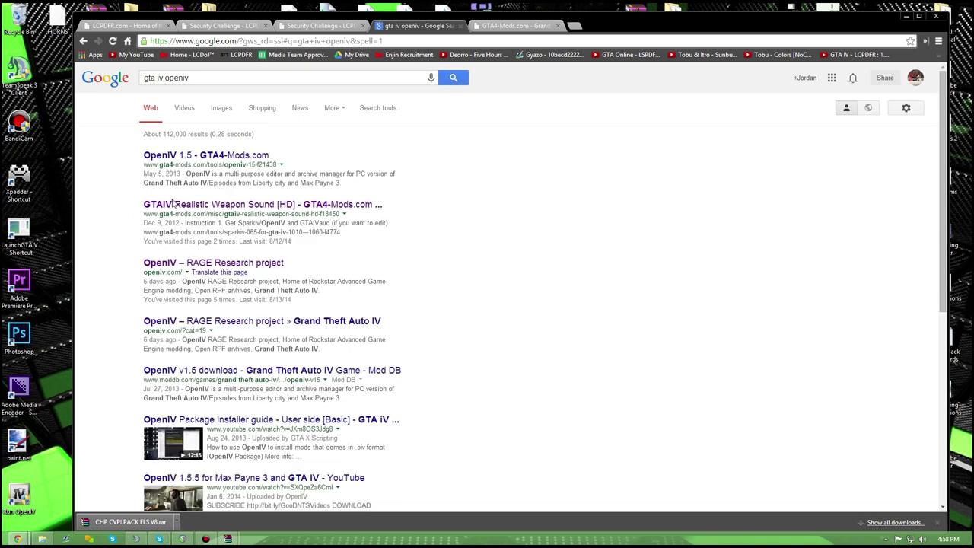
middle_click(252, 264)
click(512, 29)
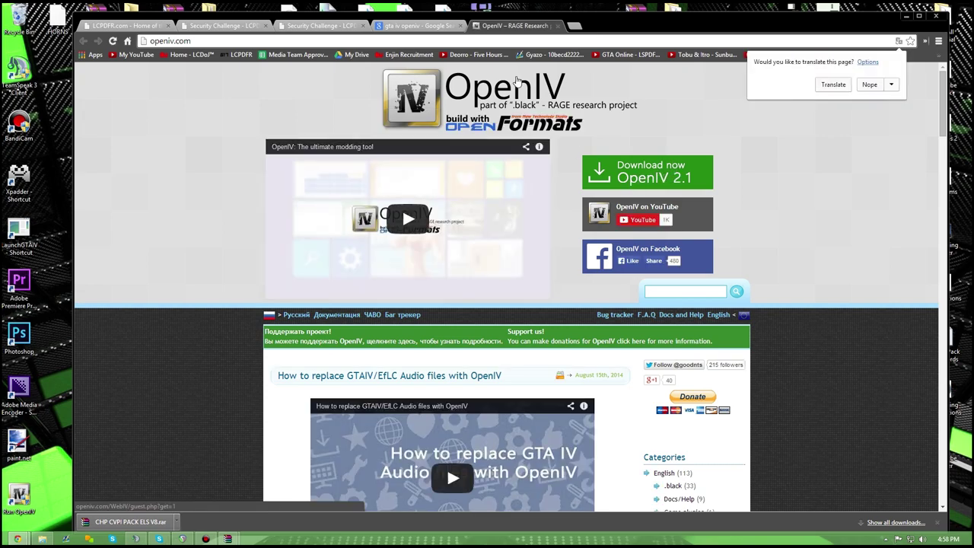
Close the OpenIV tab, then the game data folder and trainer archive windows.
click(556, 26)
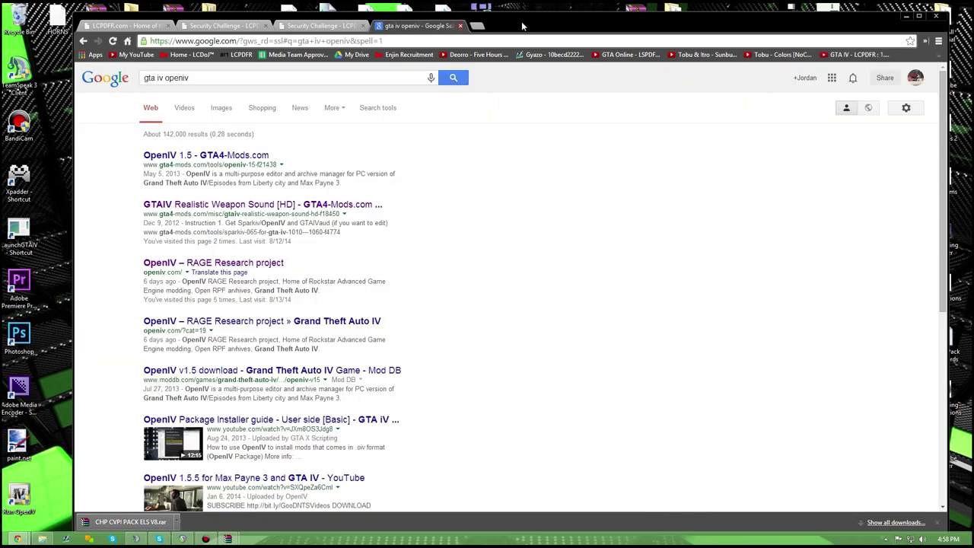
click(905, 16)
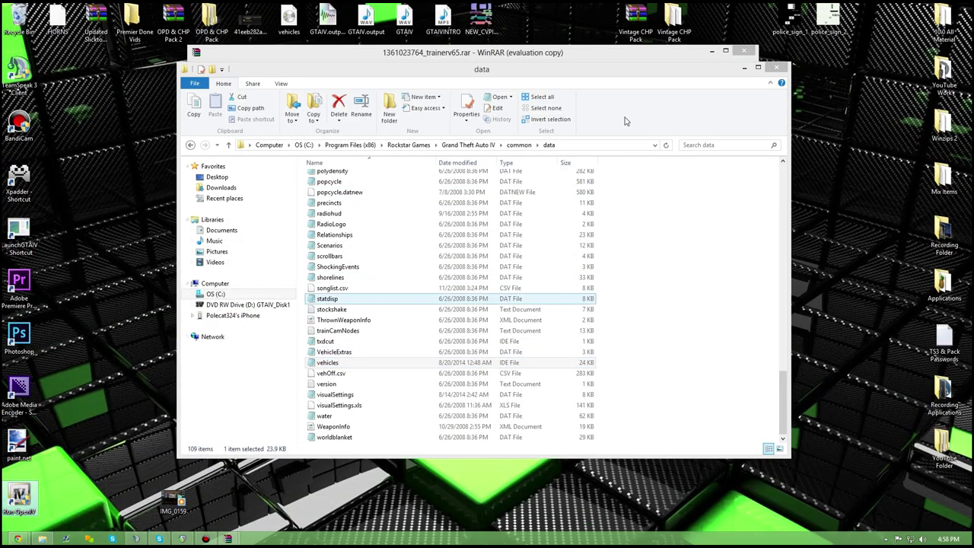
click(775, 68)
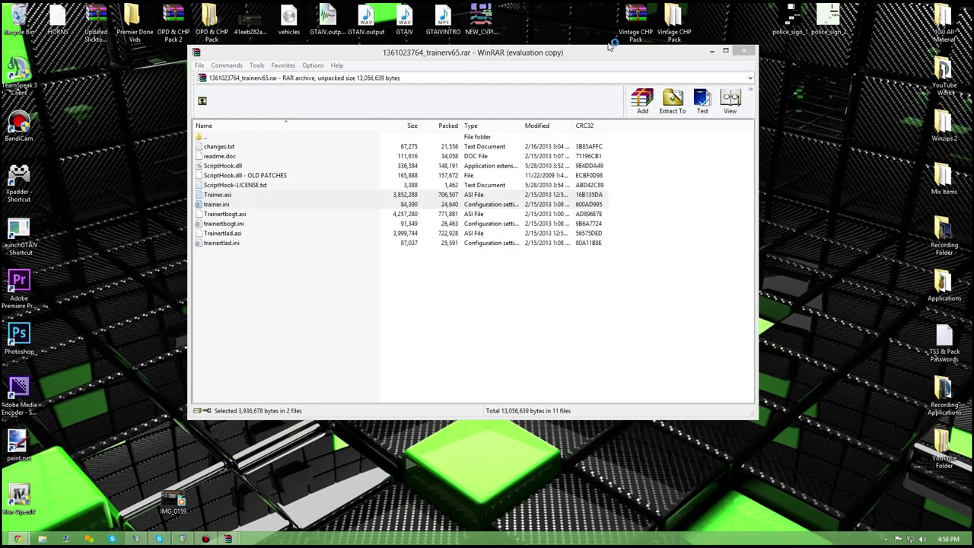
click(744, 52)
Close Chrome's remaining Google, Security Challenge and LCPDFR tabs.
mouse_move(18, 538)
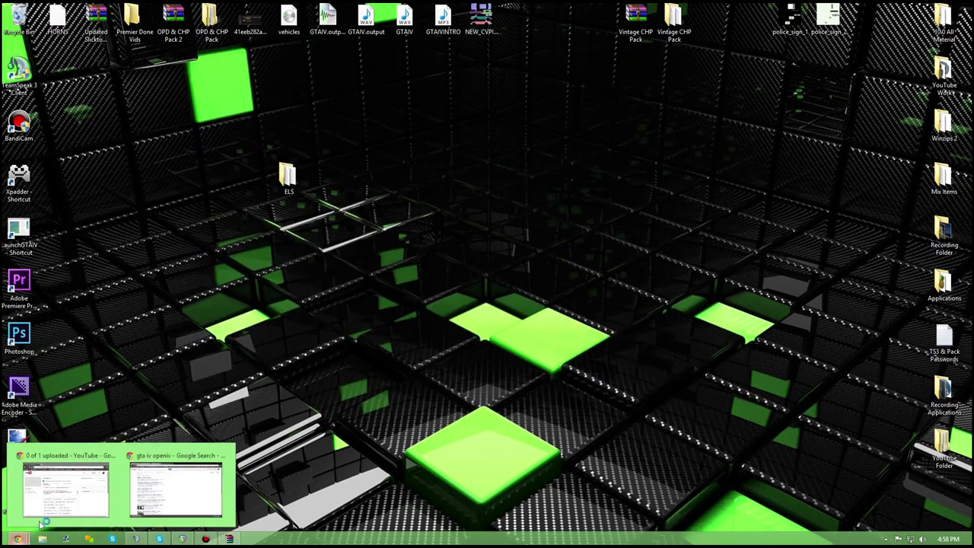
click(185, 484)
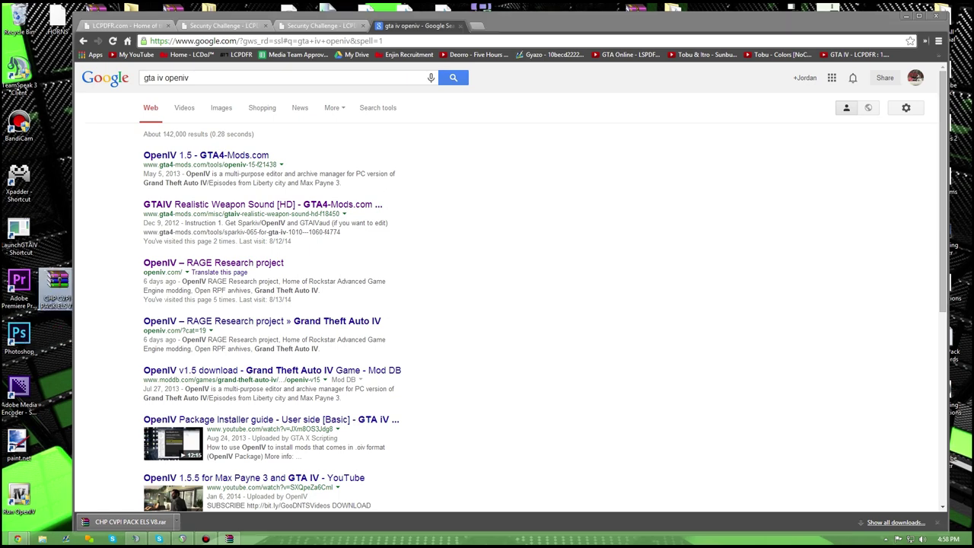
click(459, 26)
click(363, 26)
click(264, 28)
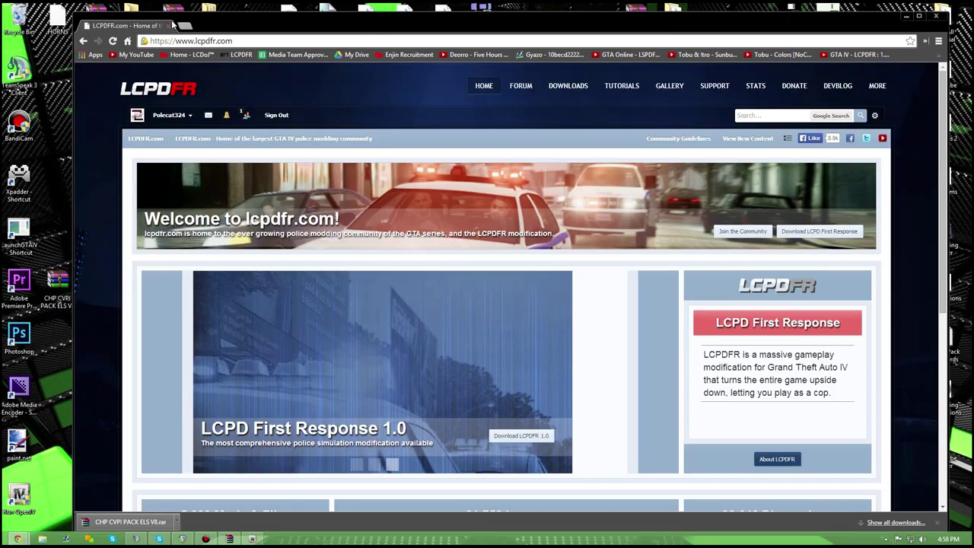
click(167, 26)
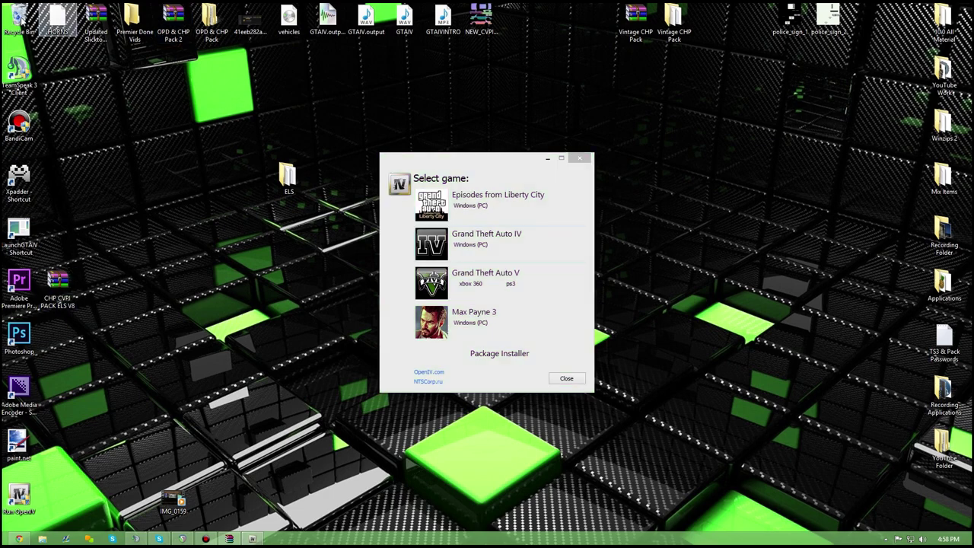
Dismiss the Recycle Bin menu and clear the desktop selection.
right_click(23, 21)
click(46, 157)
click(289, 175)
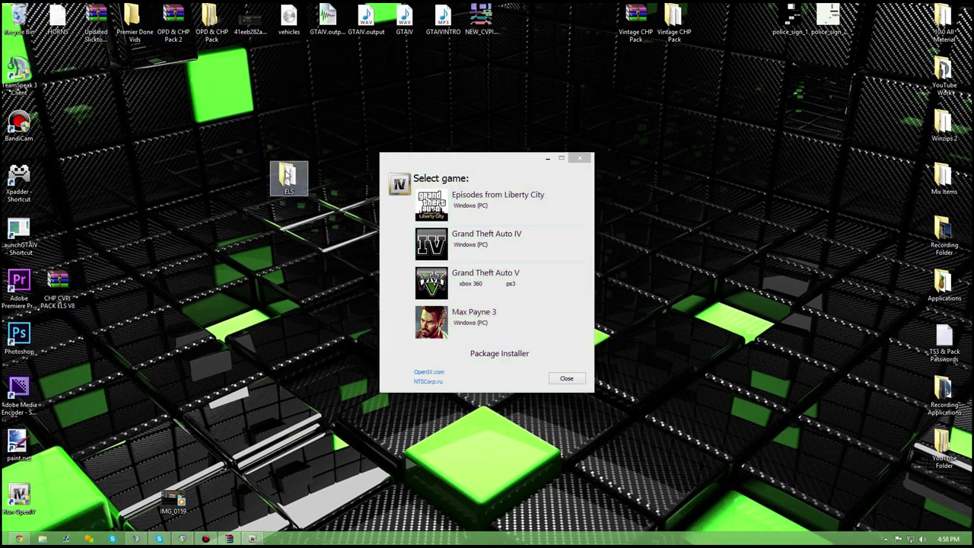
click(266, 123)
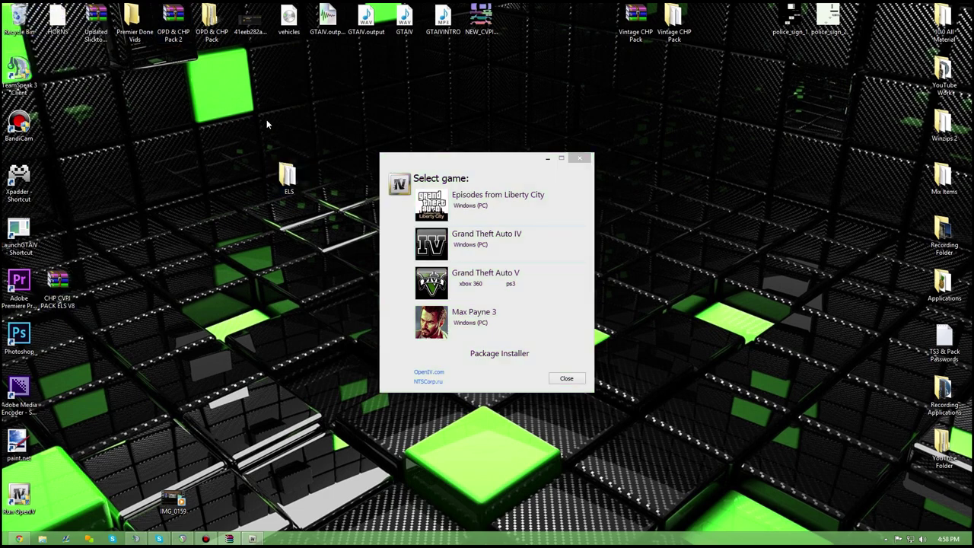
Choose Grand Theft Auto IV, start the OpenIV update install, and open the CHP CVPI PACK ELS V8 archive.
drag(439, 163, 319, 122)
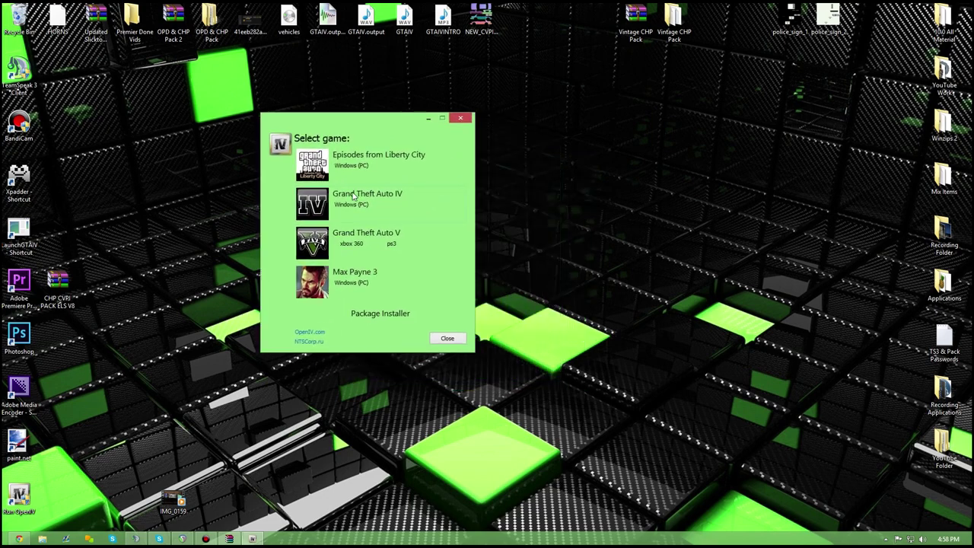
click(415, 204)
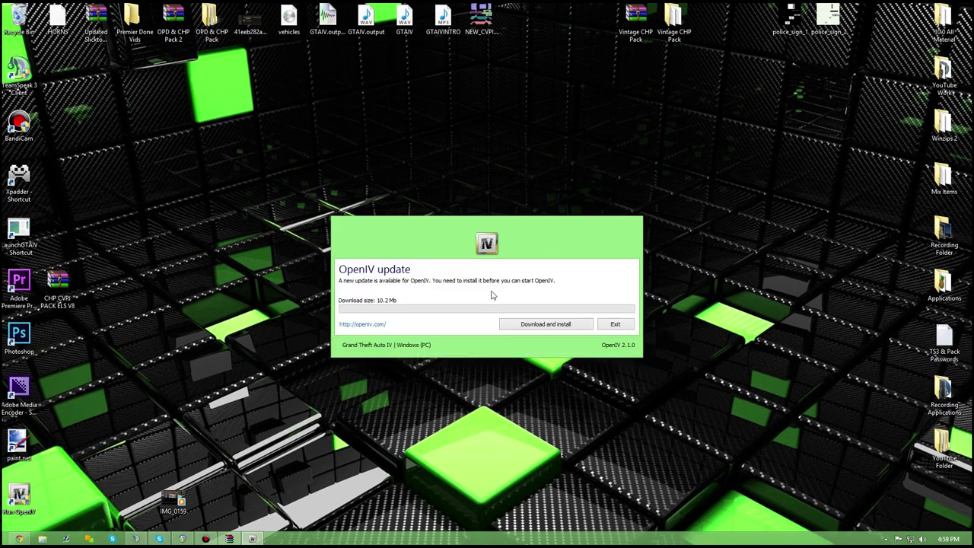
key(Return)
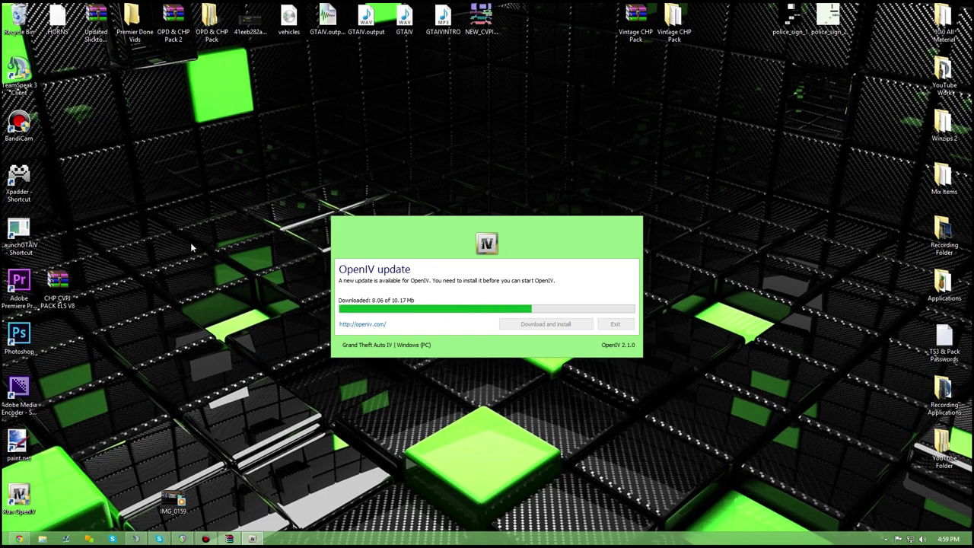
double_click(57, 283)
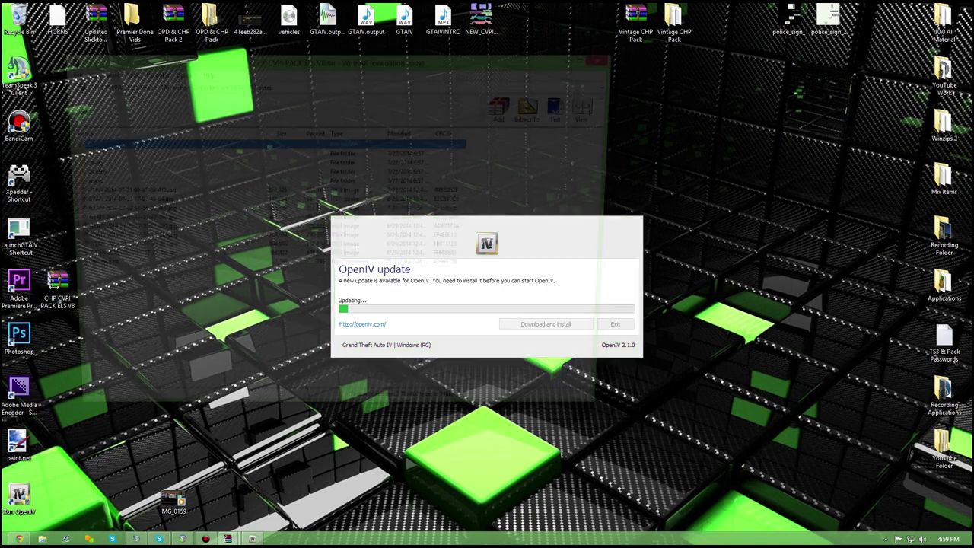
Extract police.wft and police.wtd from the archive's Liberty folder onto the desktop.
click(74, 155)
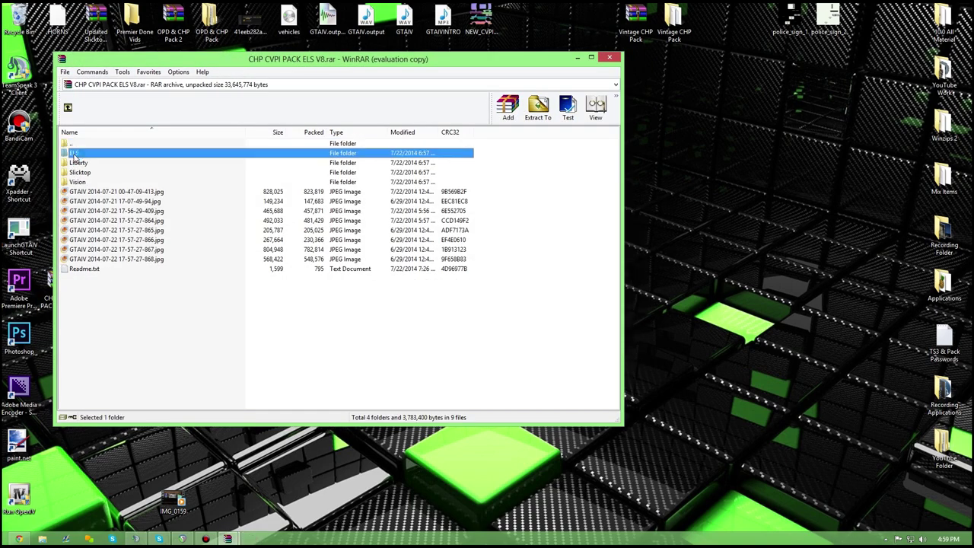
key(Escape)
key(Down)
key(Return)
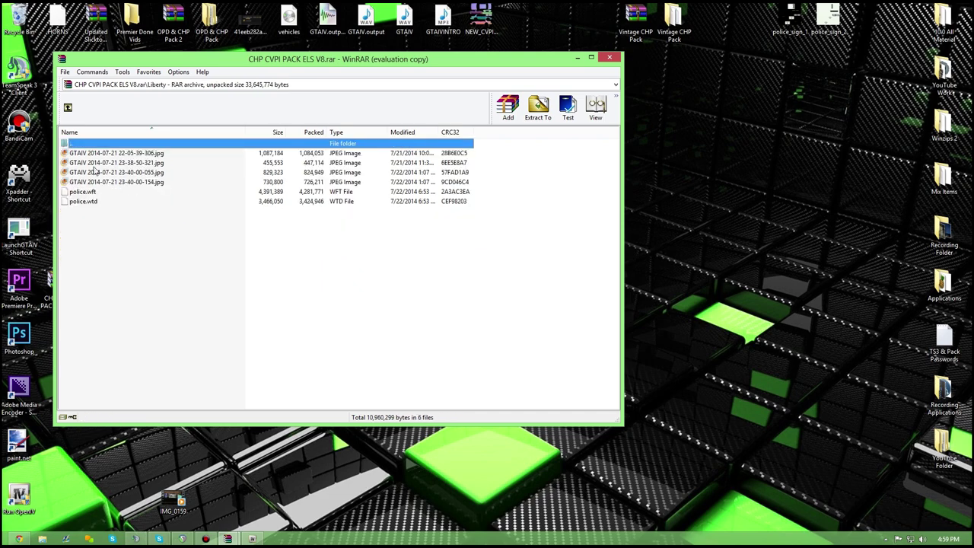
drag(183, 59, 352, 52)
drag(267, 223, 261, 191)
drag(145, 134, 146, 134)
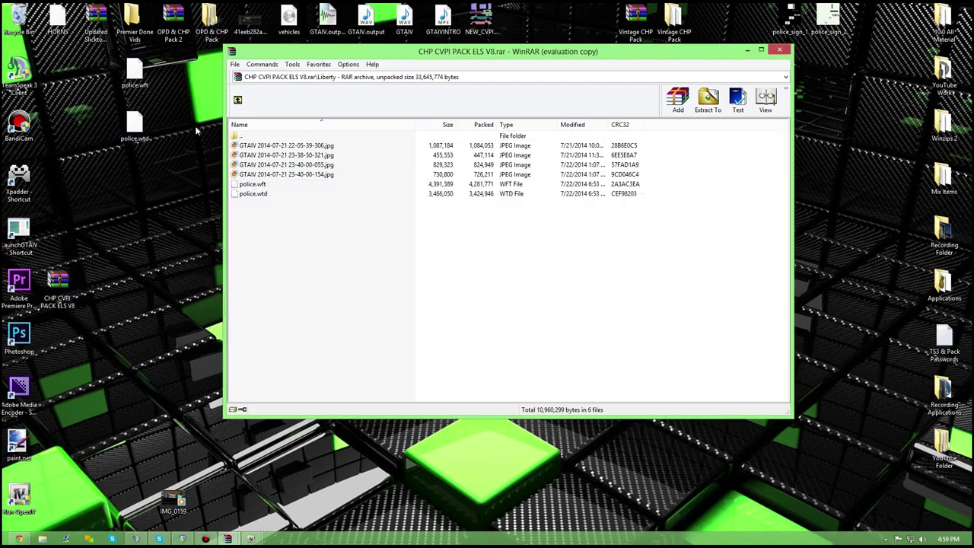
Extract noose.wft and noose.wtd from the Slicktop folder onto the desktop.
click(237, 101)
double_click(255, 174)
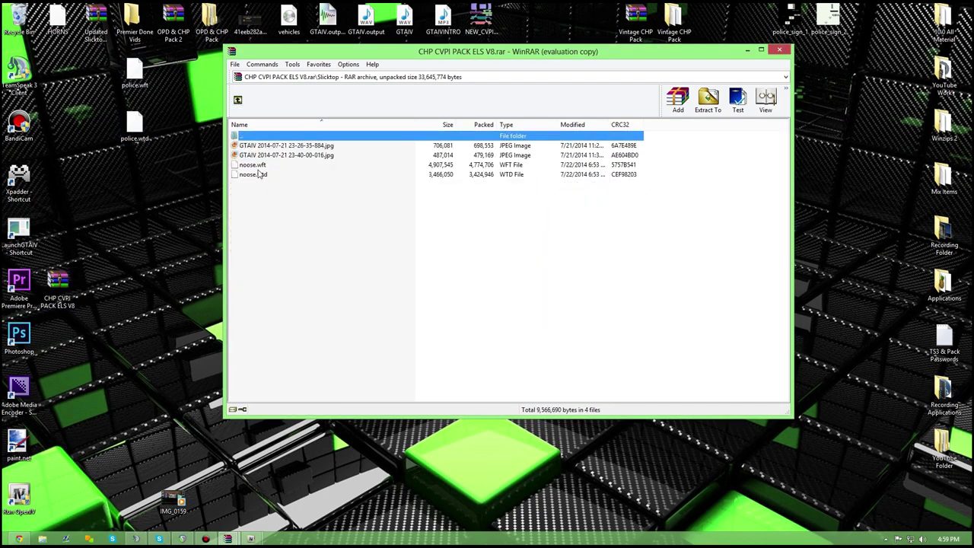
drag(258, 174, 263, 170)
drag(142, 179, 141, 180)
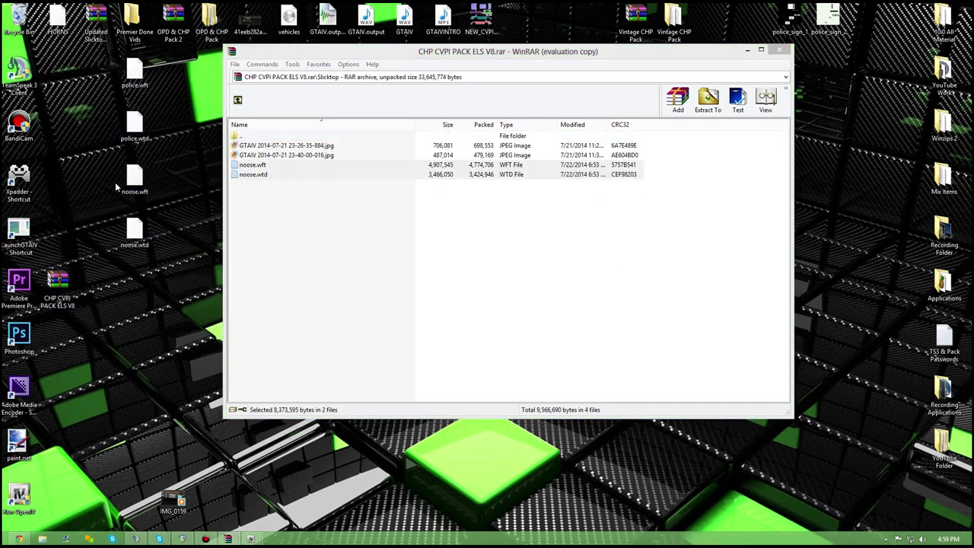
right_click(136, 242)
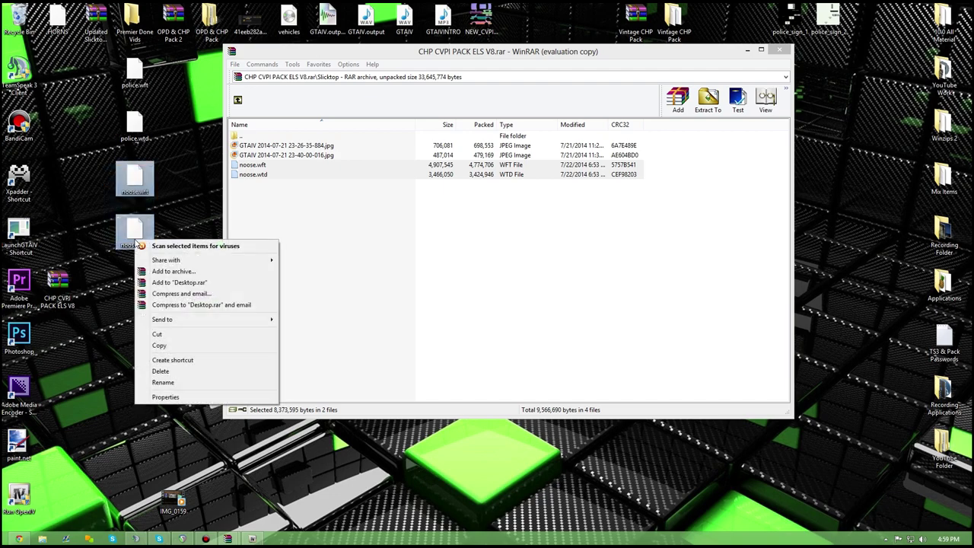
click(196, 200)
Extract noose.ini and police.ini from the archive's ELS folder onto the desktop.
click(256, 151)
click(238, 100)
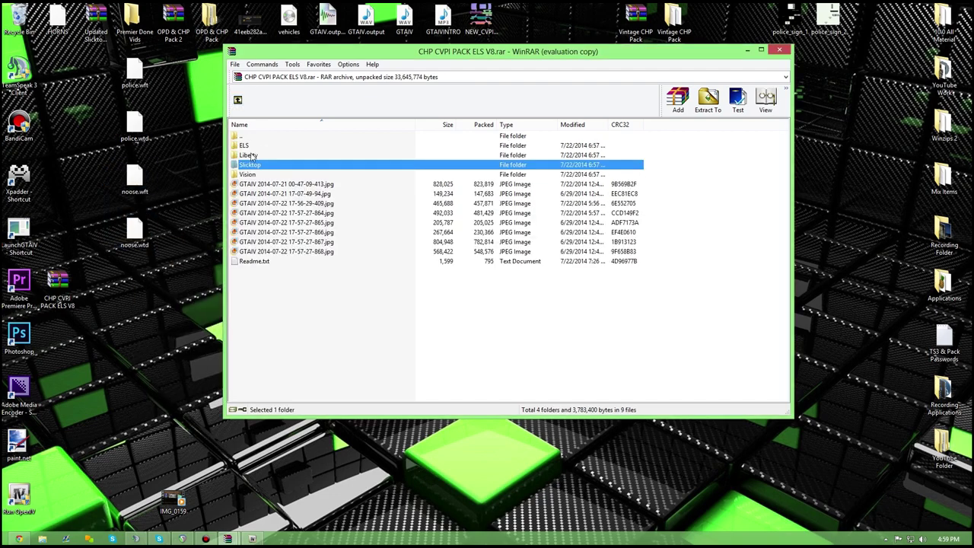
double_click(252, 145)
click(261, 164)
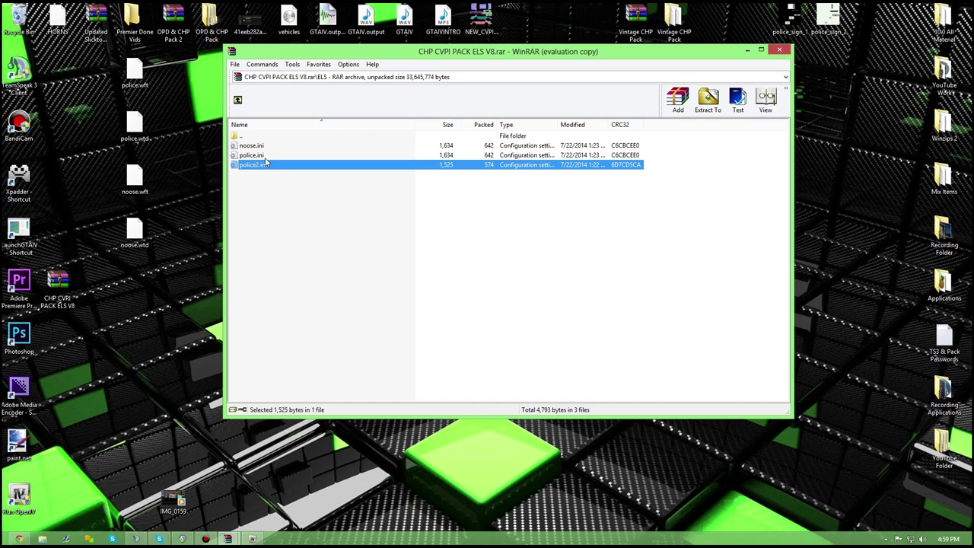
click(259, 156)
ctrl+click(259, 146)
drag(268, 148, 96, 156)
Preview the police car screenshot in the archive's Vision folder.
click(238, 101)
double_click(259, 174)
click(238, 102)
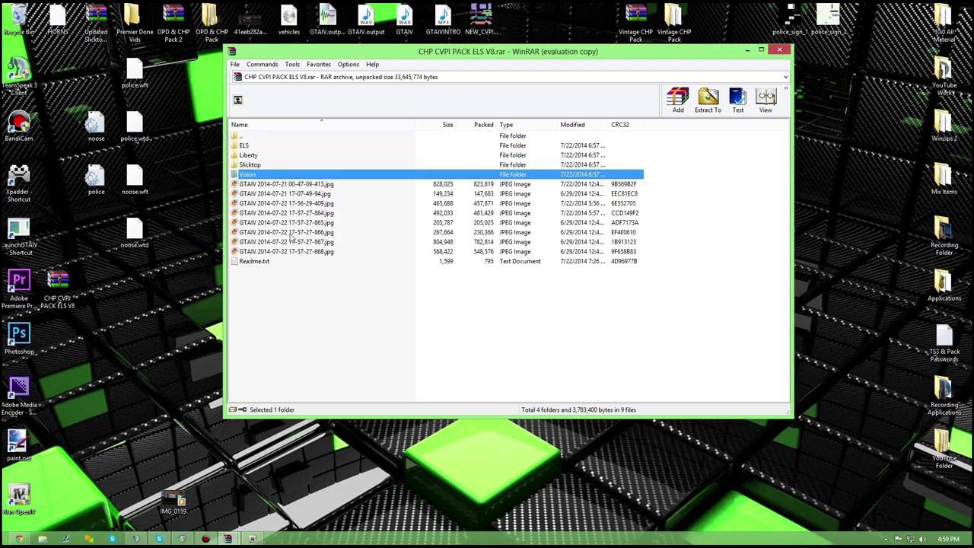
double_click(261, 175)
click(258, 155)
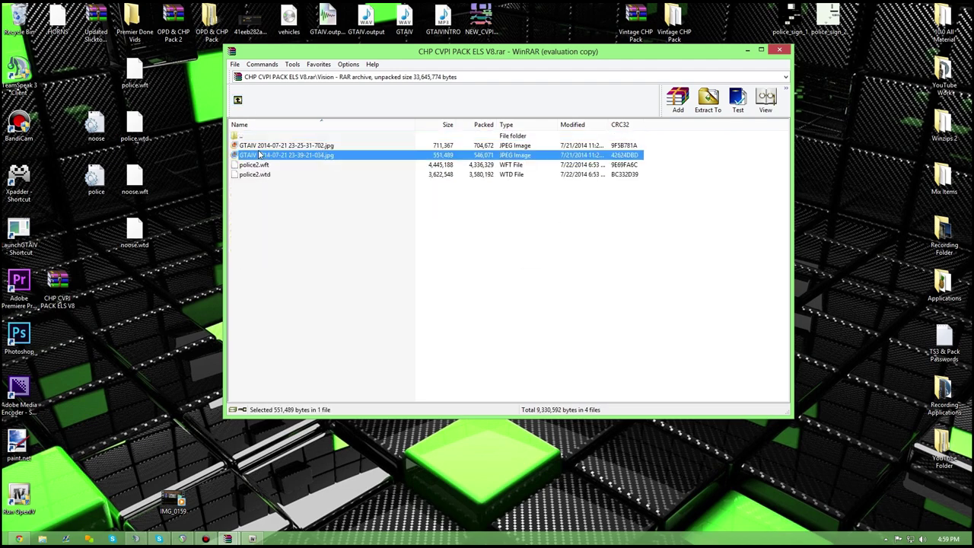
double_click(259, 155)
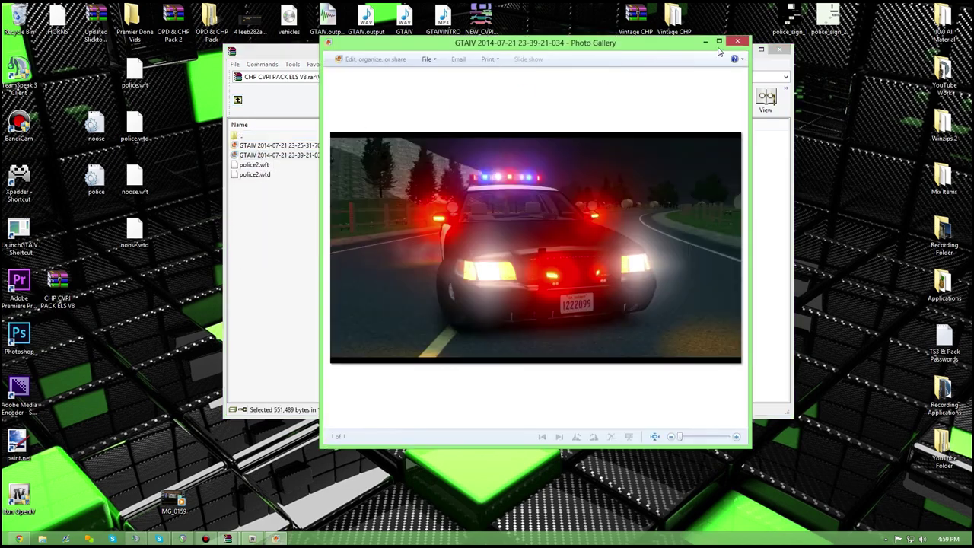
click(778, 38)
Reopen the CHP CVPI PACK ELS V8 archive from the Desktop listing at its ELS folder.
click(238, 102)
click(237, 101)
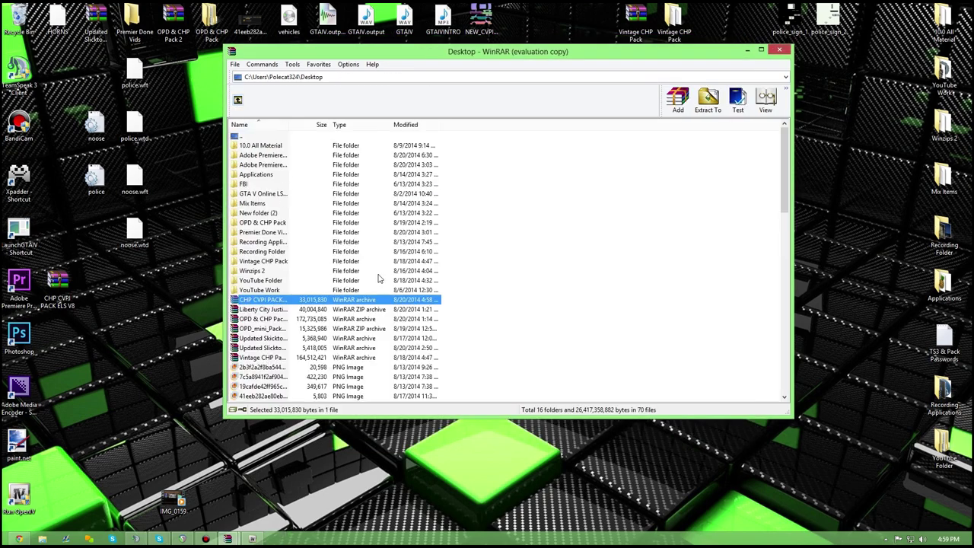
double_click(262, 300)
double_click(245, 146)
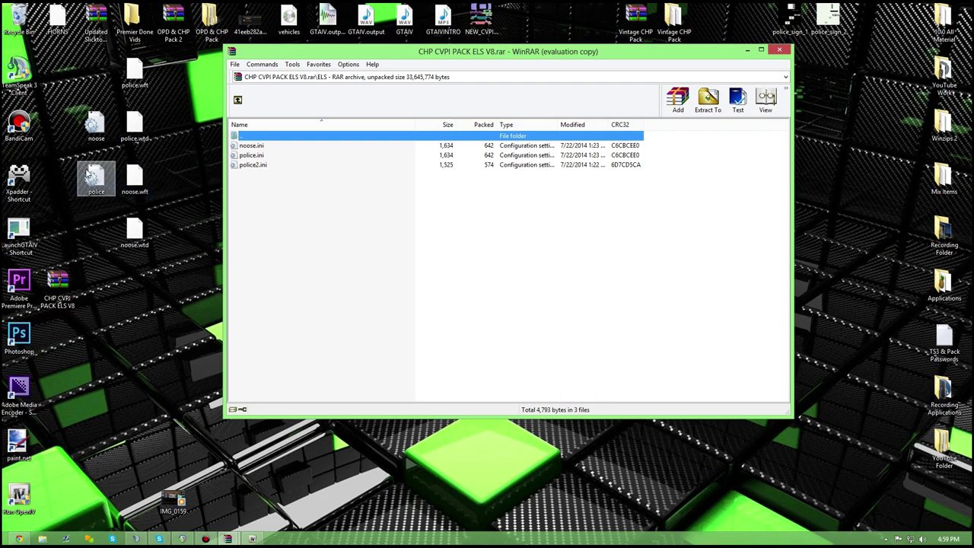
Rename the desktop police and noose files, adding '.config' and '_config' to their names.
right_click(100, 187)
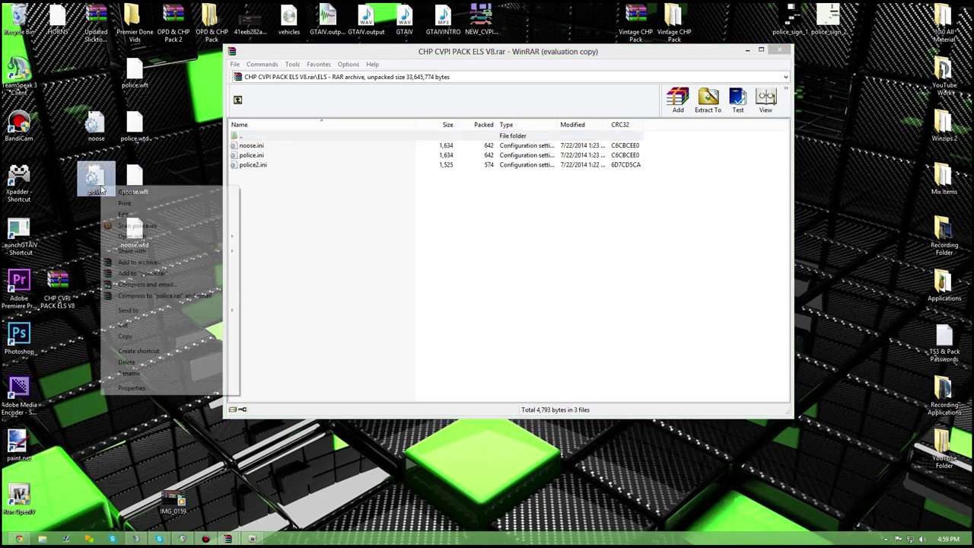
click(130, 374)
text(.config)
key(Return)
right_click(95, 118)
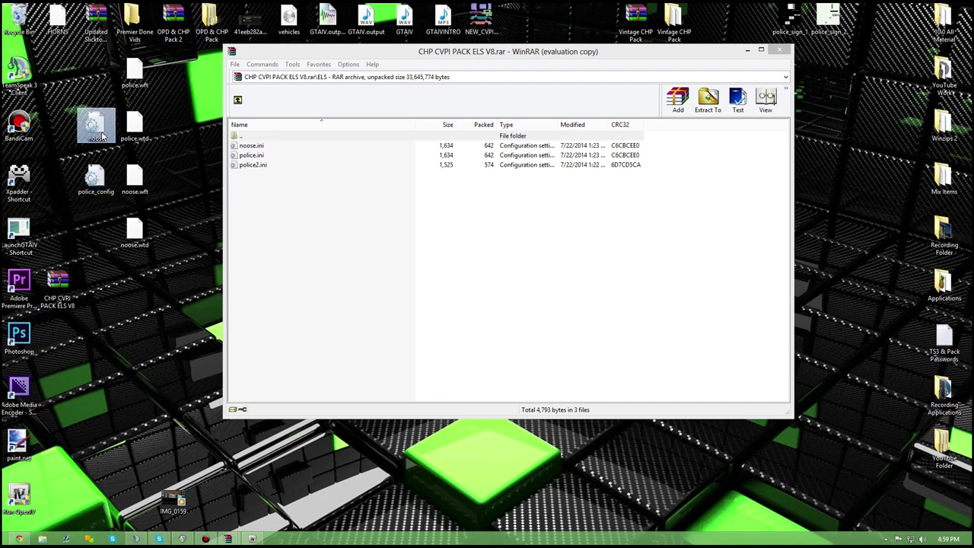
click(133, 319)
key(End)
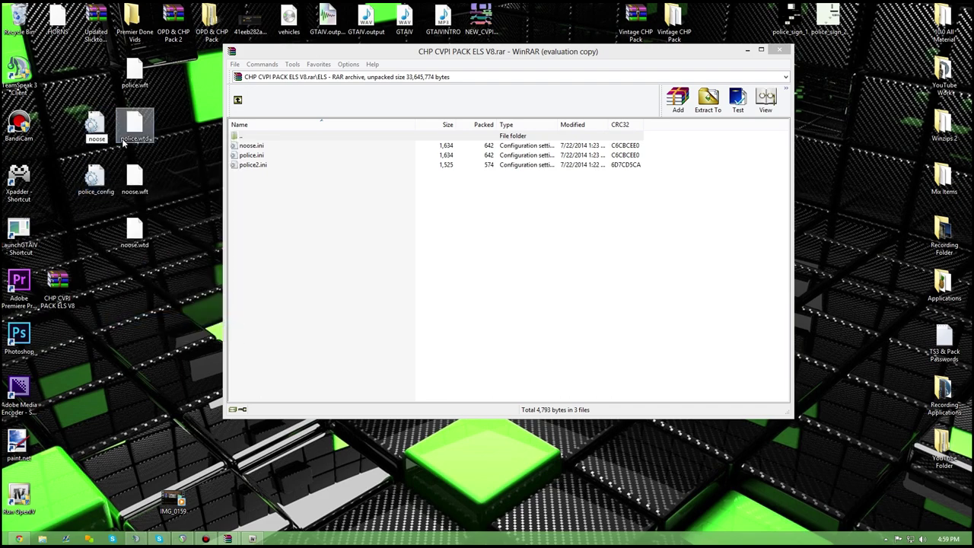
text(_config)
key(Return)
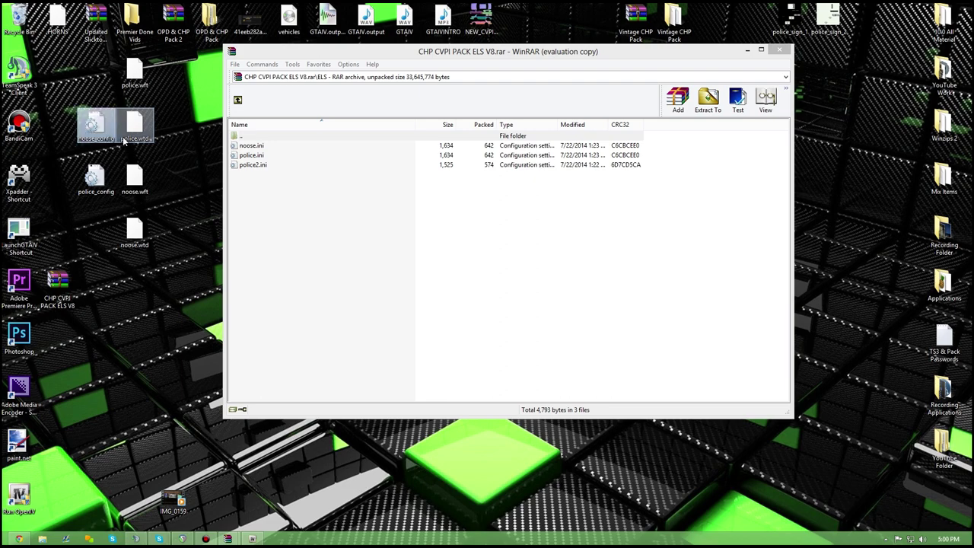
Bring the archive window forward, go up from the ELS folder, and close WinRAR.
click(327, 213)
click(98, 133)
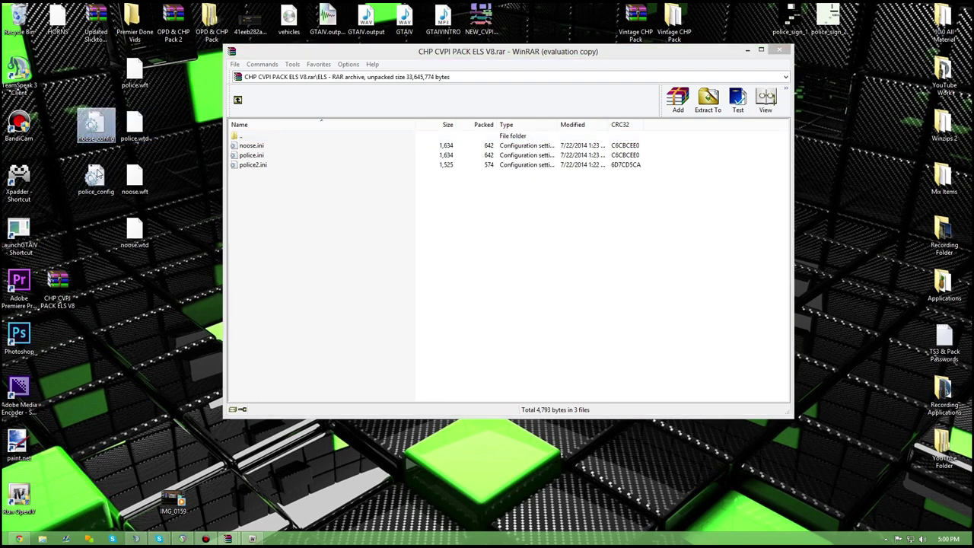
click(96, 173)
click(95, 126)
click(246, 114)
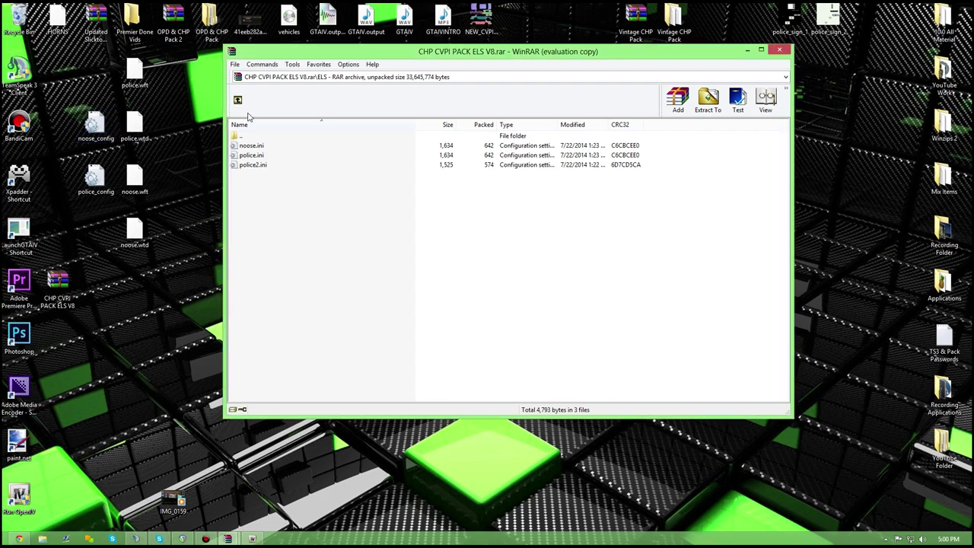
key(BackSpace)
key(Escape)
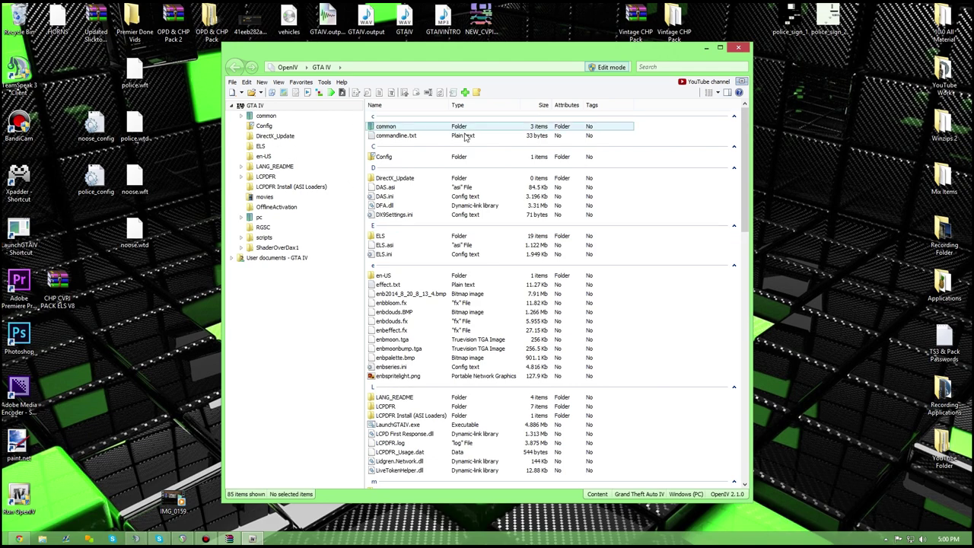
Start opening a game archive and browse to C:\Program Files (x86)\Rockstar Games.
scroll(466, 135, down, 2)
scroll(466, 136, up, 2)
click(232, 81)
click(261, 105)
click(265, 245)
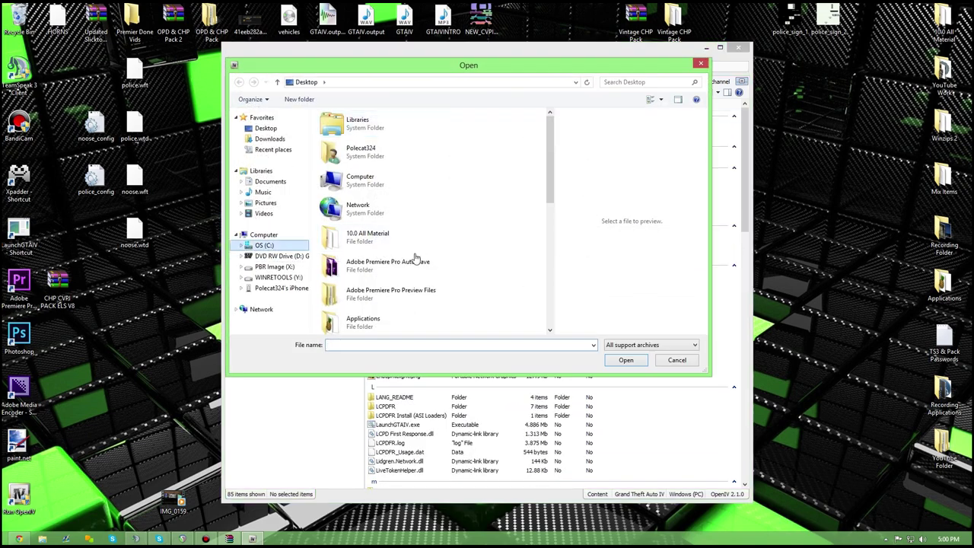
double_click(354, 235)
scroll(350, 229, down, 5)
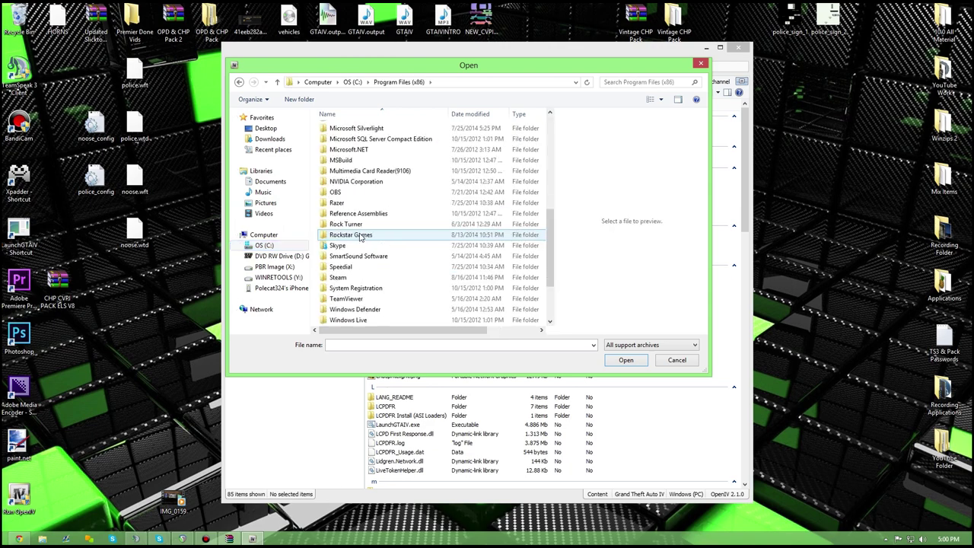
double_click(351, 171)
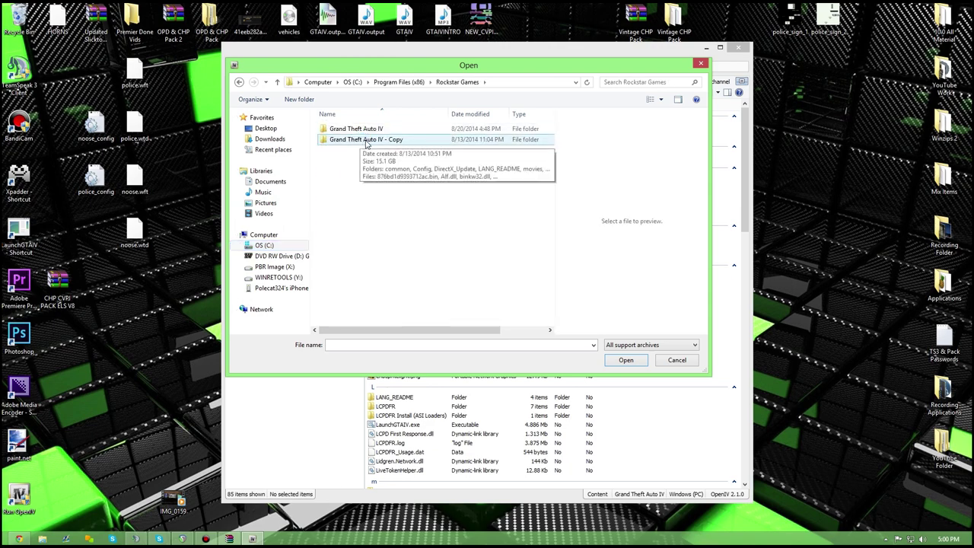
Open vehicles.img from Grand Theft Auto IV\pc\models\cdimages.
double_click(366, 140)
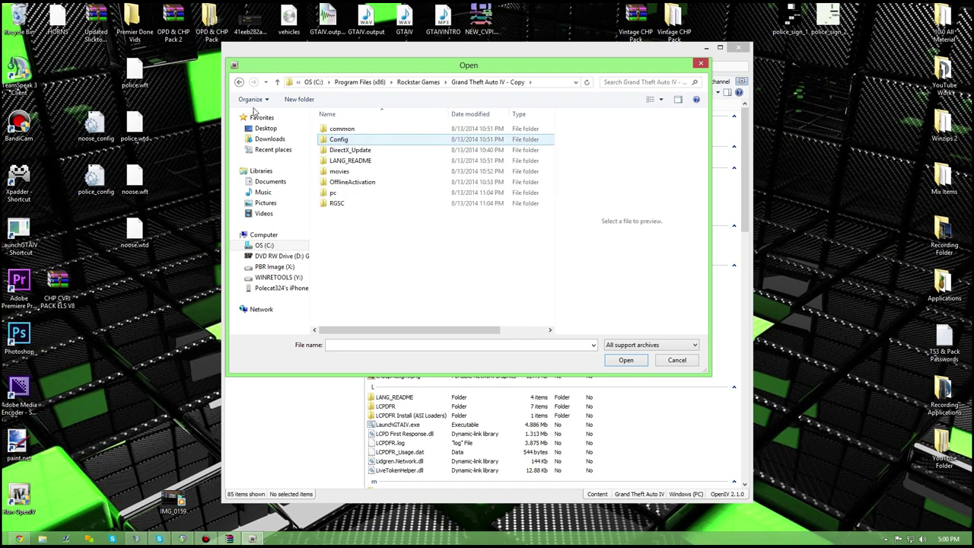
click(239, 82)
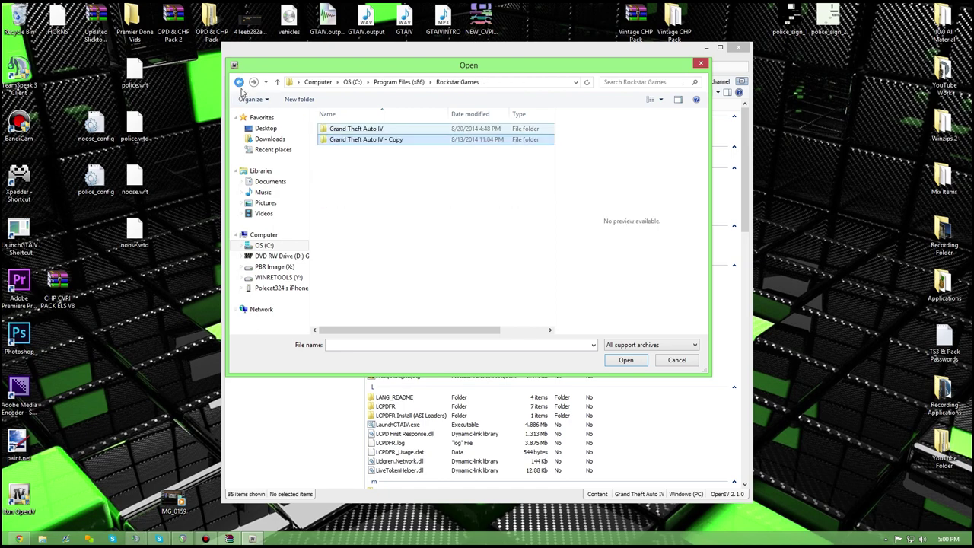
double_click(354, 130)
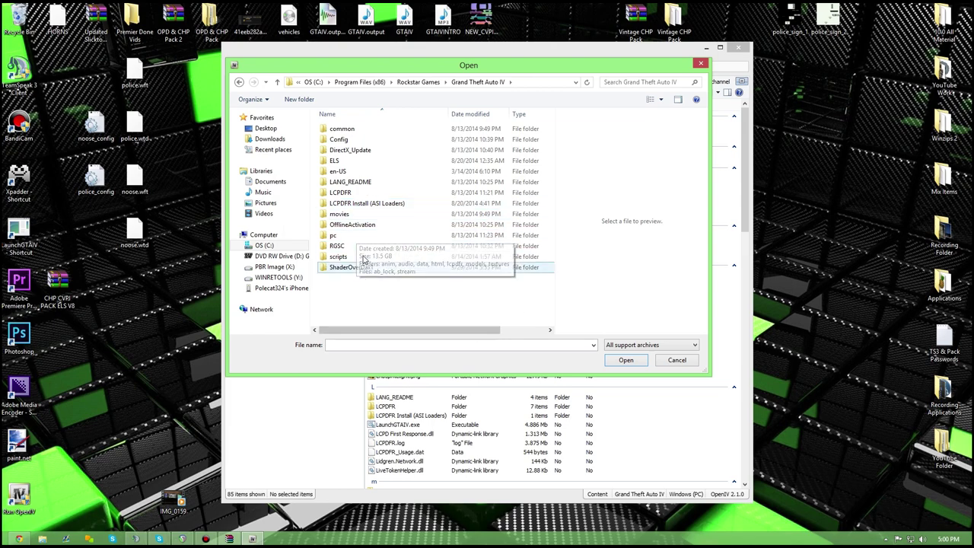
double_click(340, 238)
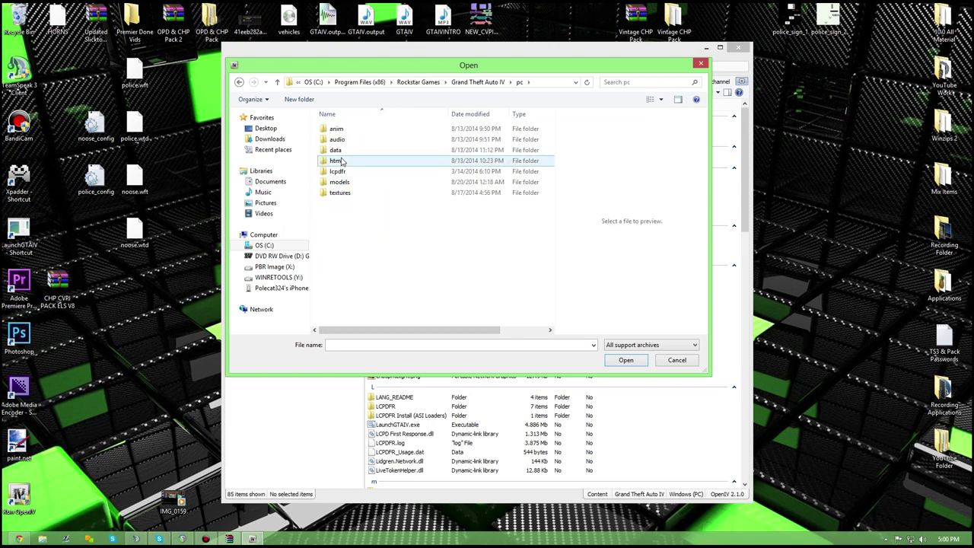
double_click(340, 182)
click(341, 140)
double_click(341, 128)
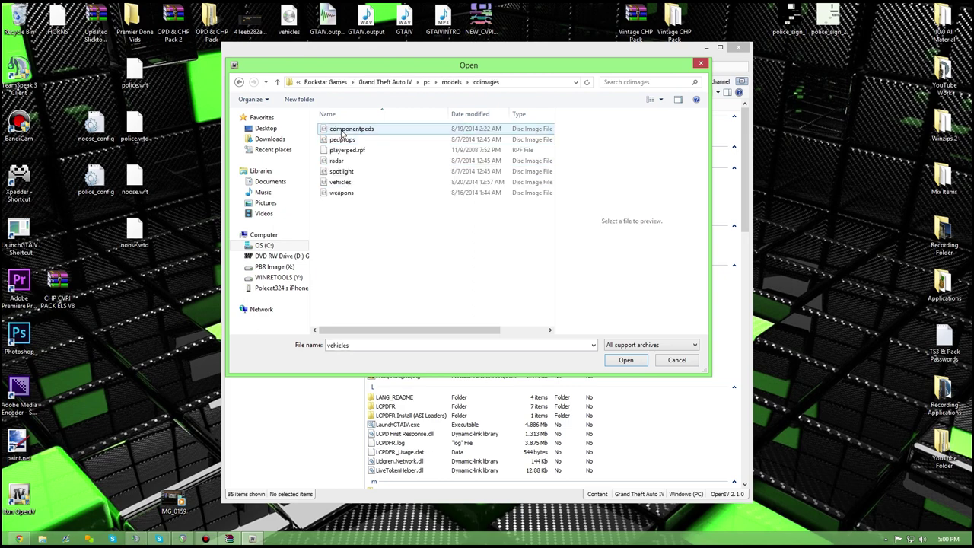
click(347, 183)
double_click(348, 183)
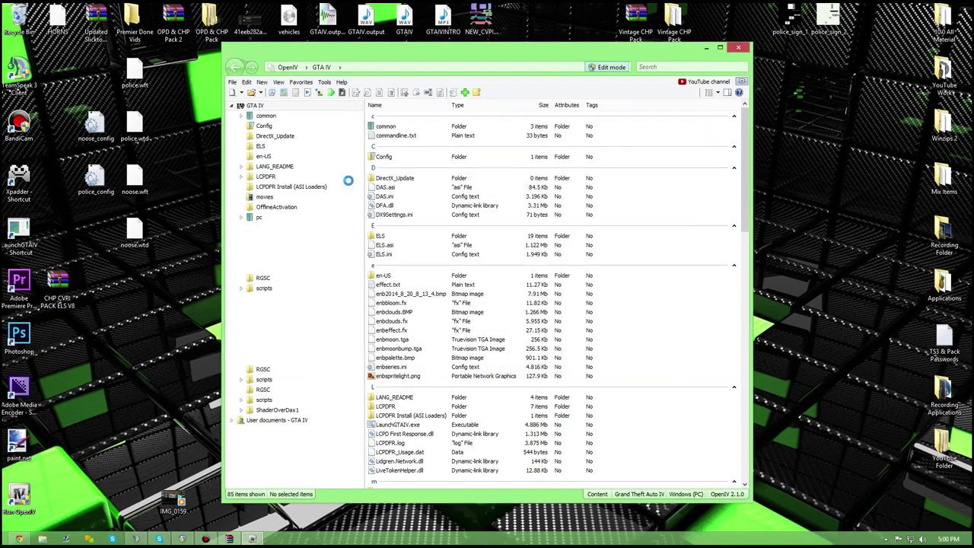
scroll(481, 281, down, 10)
click(612, 67)
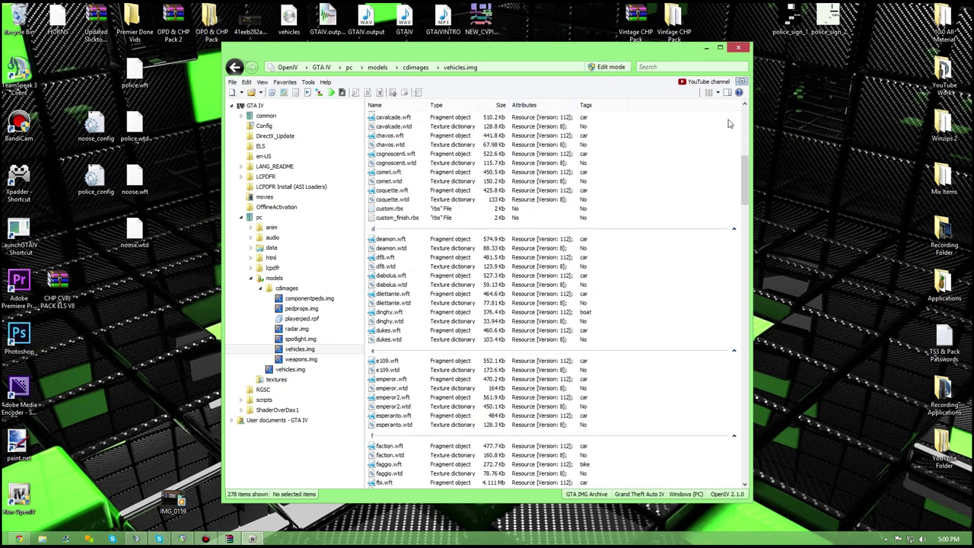
click(386, 210)
scroll(396, 207, down, 5)
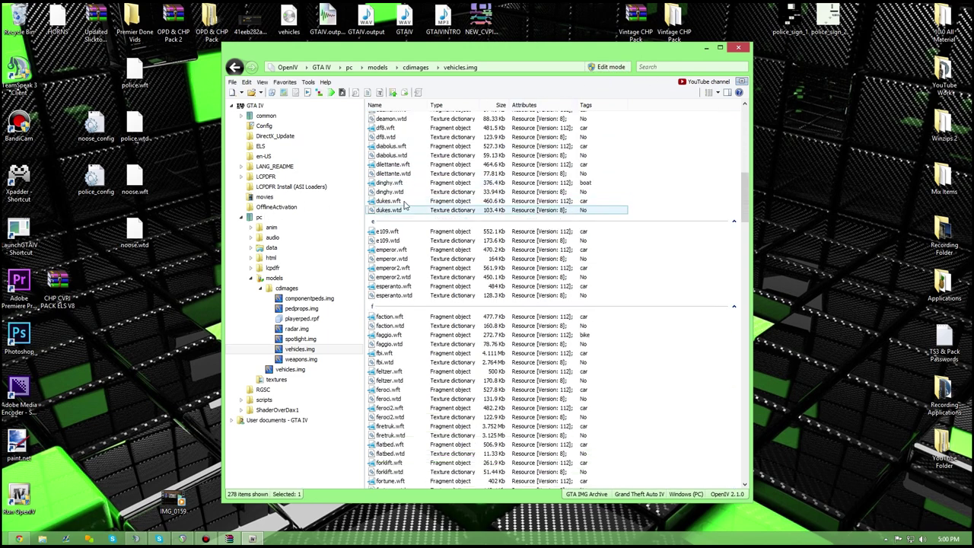
click(598, 68)
click(324, 82)
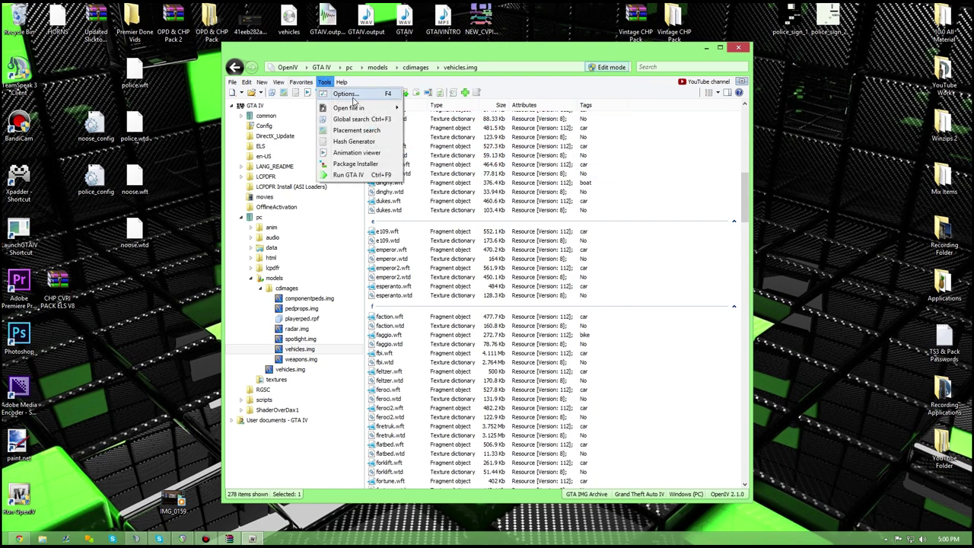
click(354, 96)
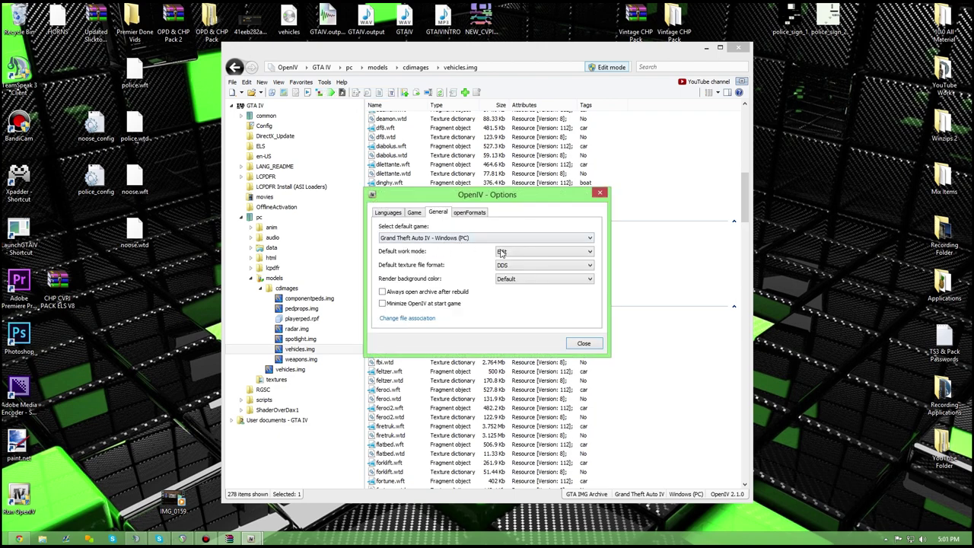
click(532, 256)
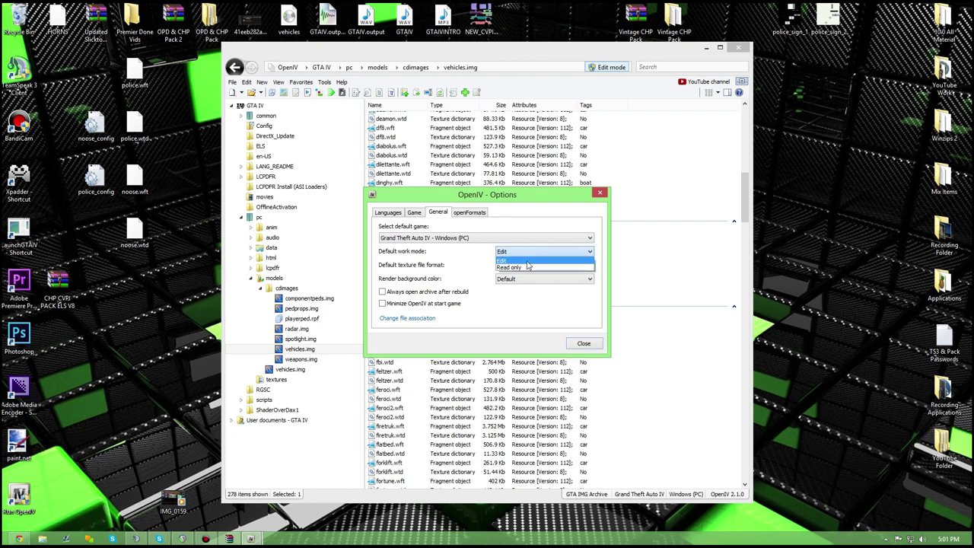
click(446, 259)
click(584, 343)
scroll(417, 270, down, 5)
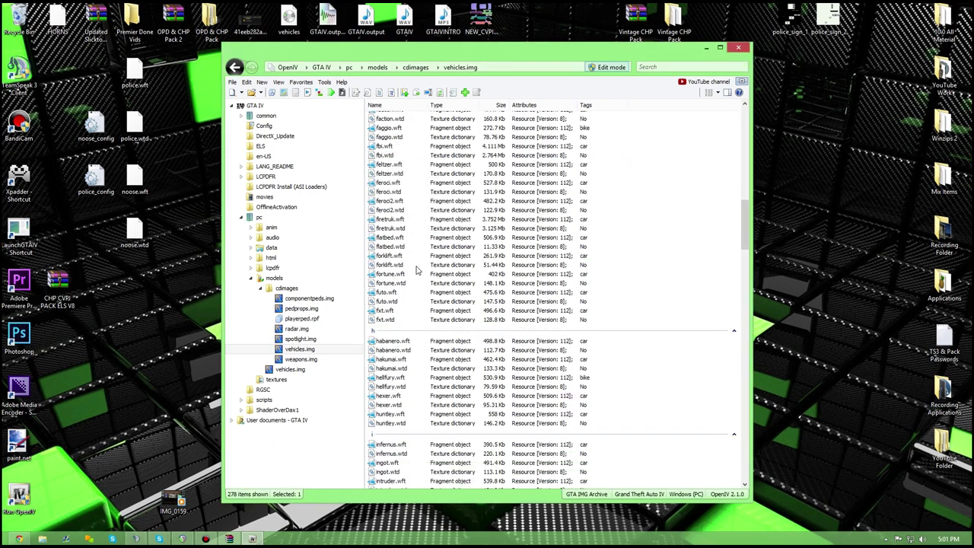
scroll(416, 270, down, 8)
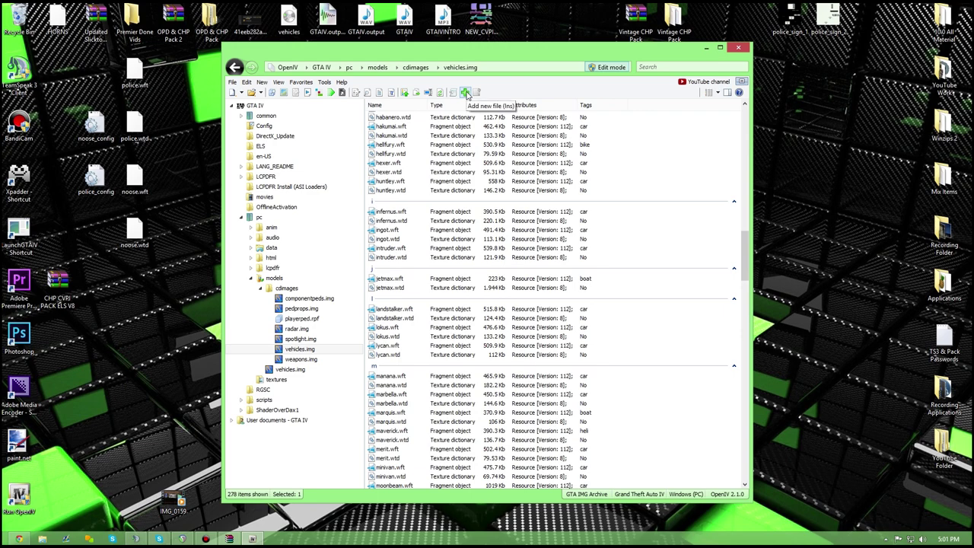
click(465, 92)
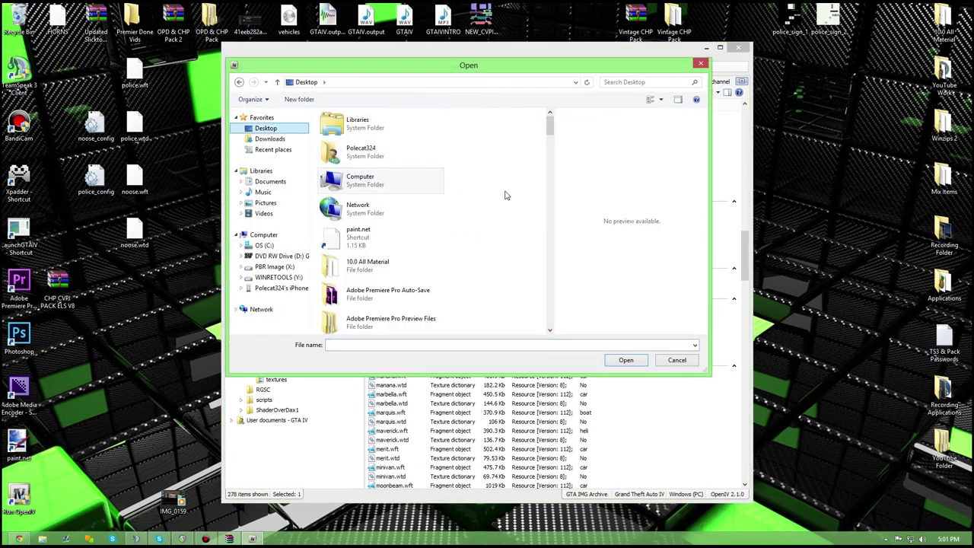
scroll(504, 196, down, 15)
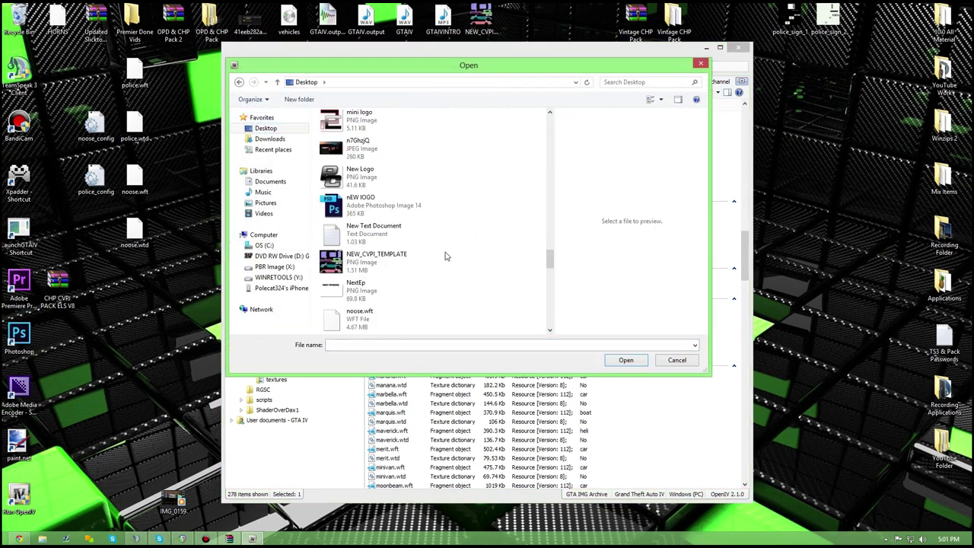
scroll(457, 252, down, 5)
click(677, 360)
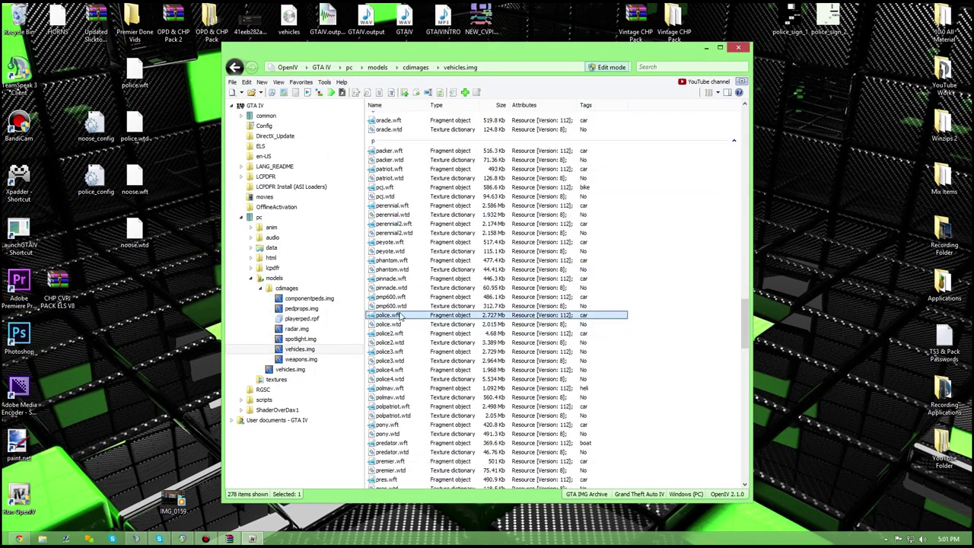
Preview police.wft, then view police2.wft full screen, rotated to show the Highway Patrol CVPI.
double_click(430, 318)
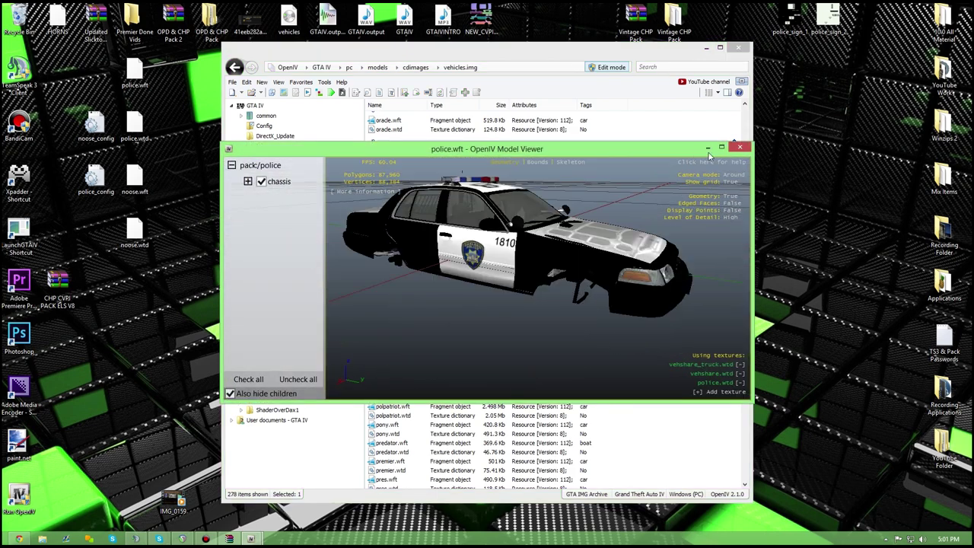
click(739, 147)
click(391, 335)
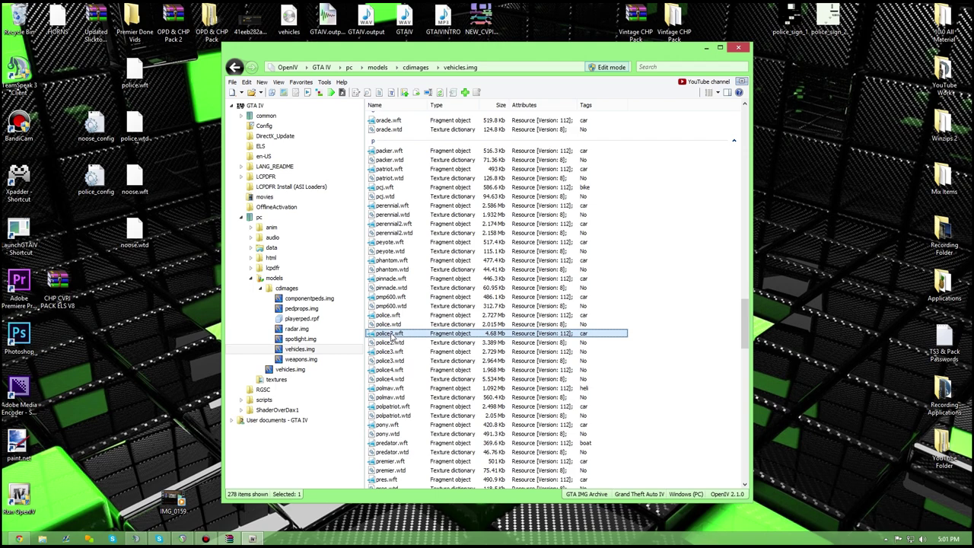
double_click(391, 335)
double_click(450, 150)
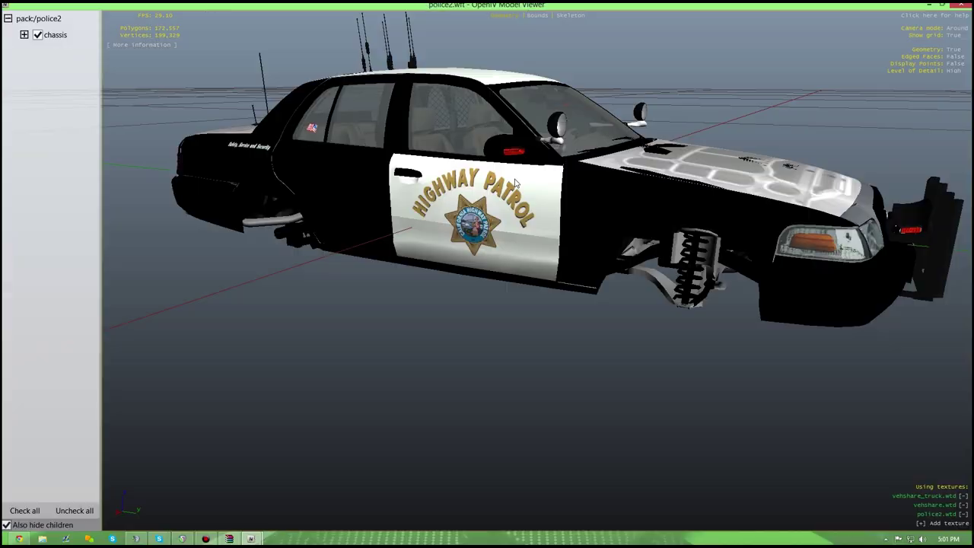
drag(533, 251, 457, 236)
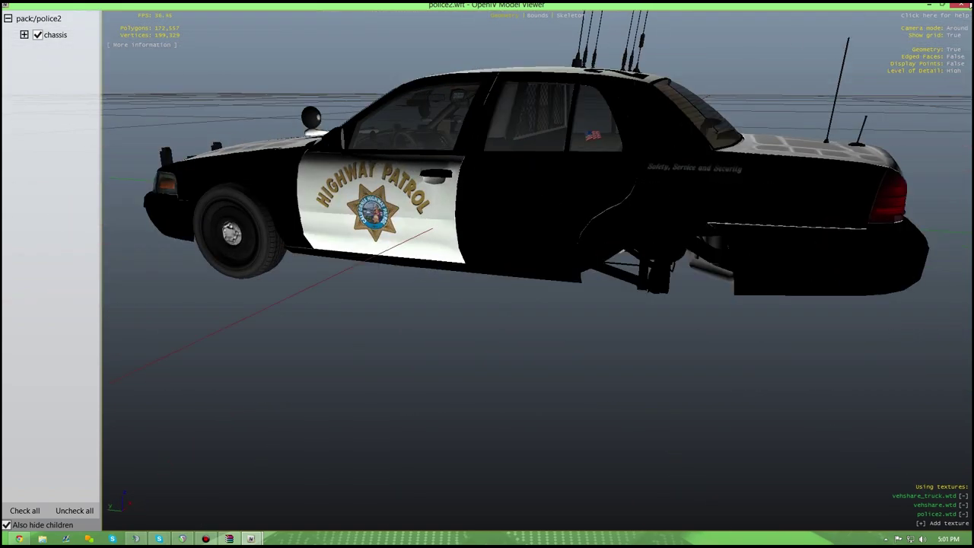
key(Escape)
Open the police2.wtd texture dictionary and preview the cvpi_badges texture.
double_click(390, 343)
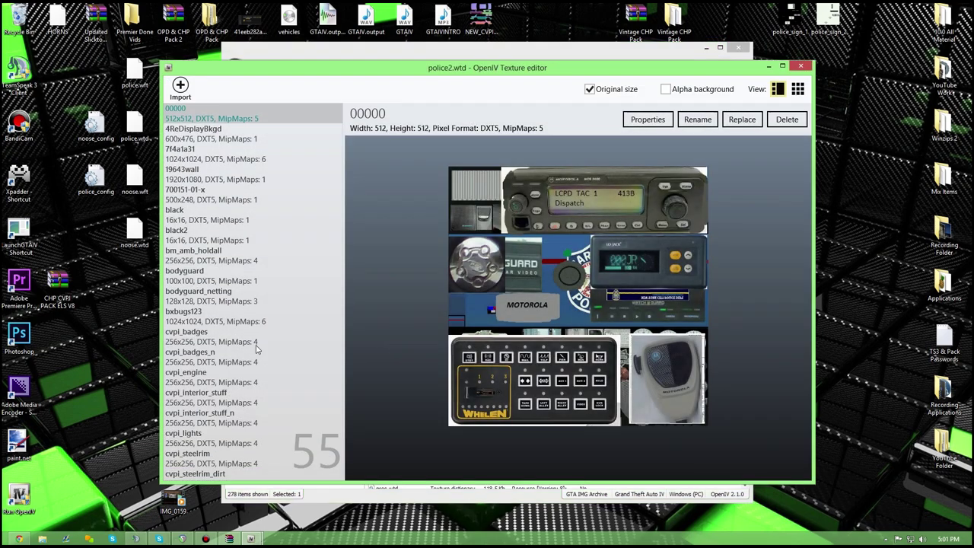
click(255, 340)
scroll(255, 343, down, 4)
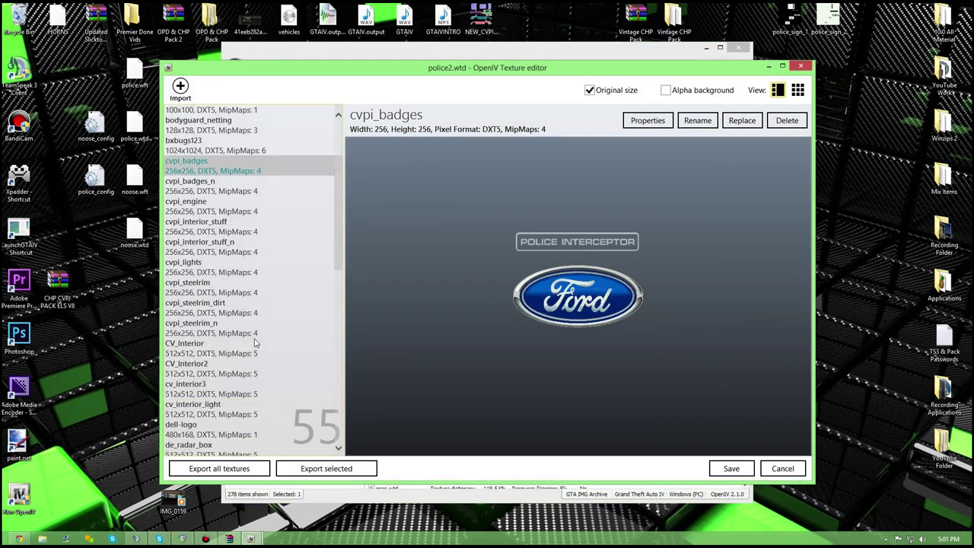
scroll(255, 343, down, 10)
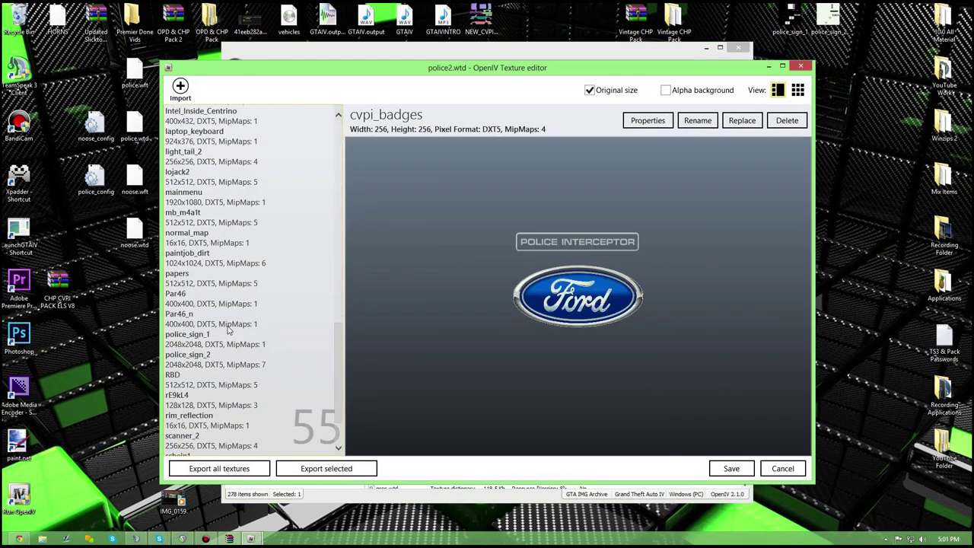
scroll(229, 329, down, 1)
Compare the police_sign_1 and police_sign_2 textures, then close the texture editor.
click(213, 291)
click(207, 303)
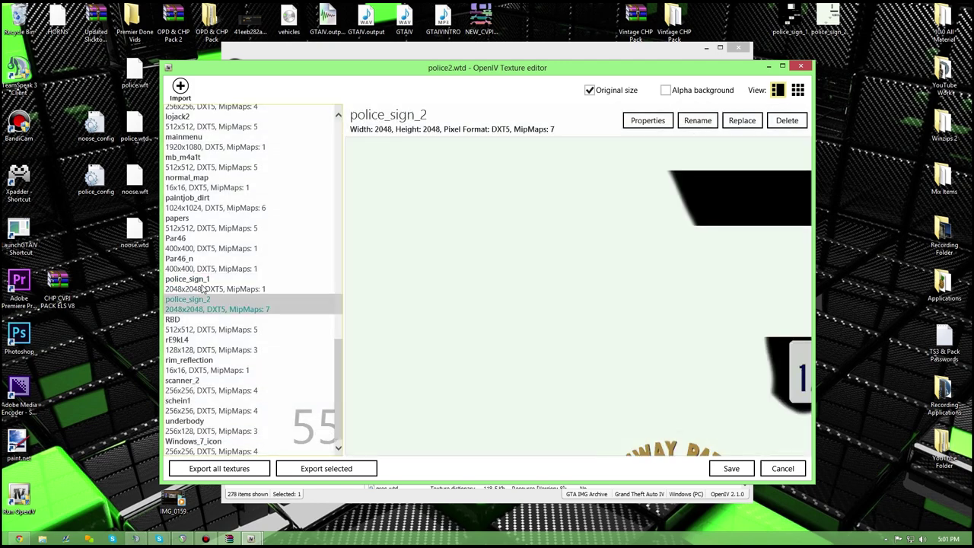
click(204, 290)
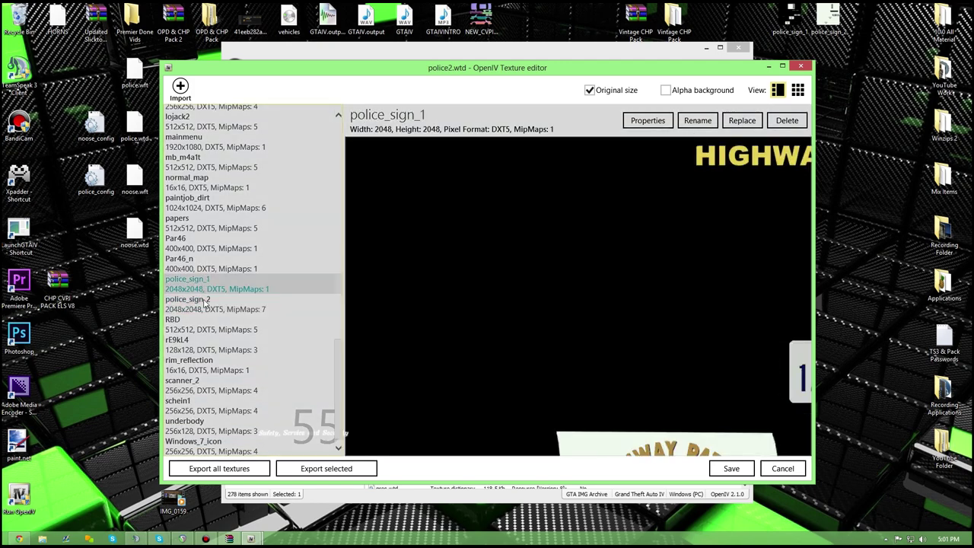
click(206, 303)
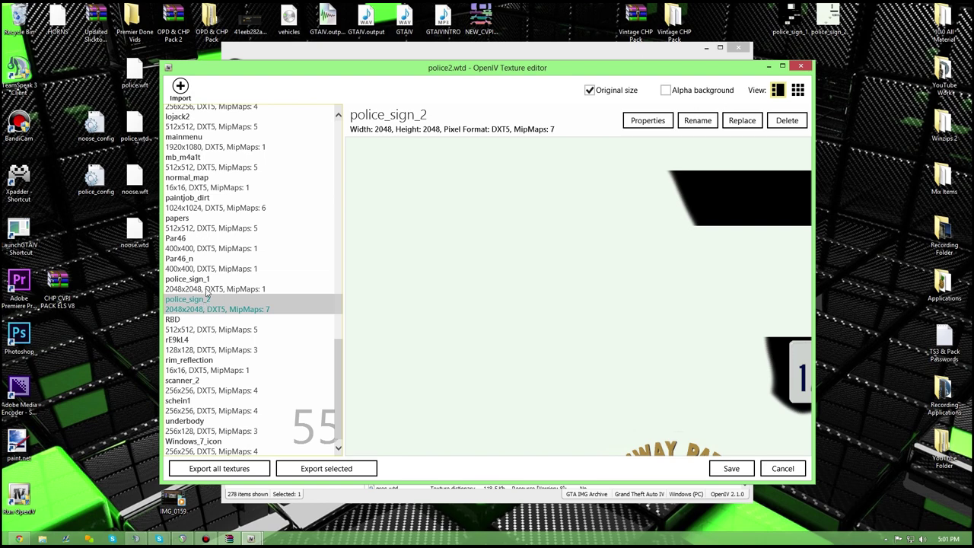
click(209, 287)
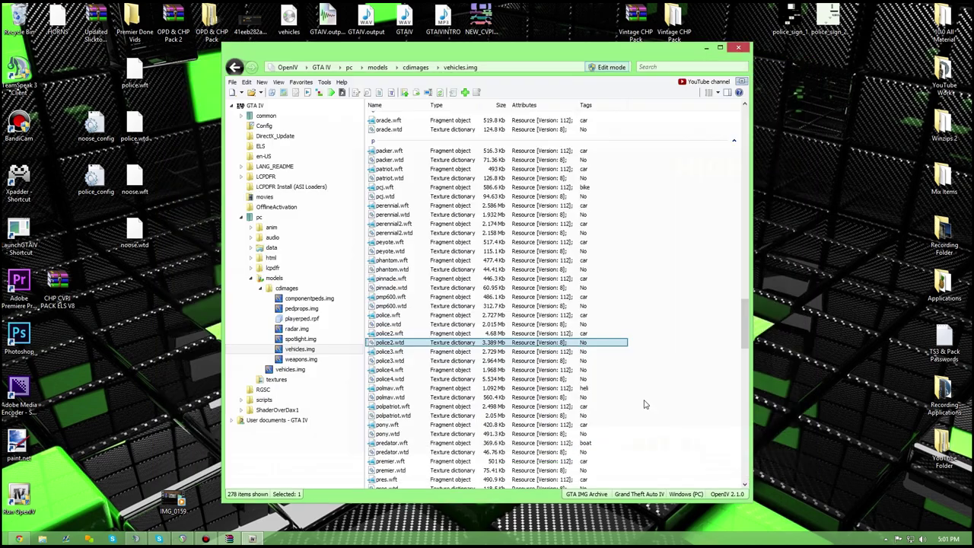
click(767, 468)
Go through pc\audio\Sfx into resident.rpf's RESIDENT folder and look at the HORNS and WEAPONS banks.
click(233, 82)
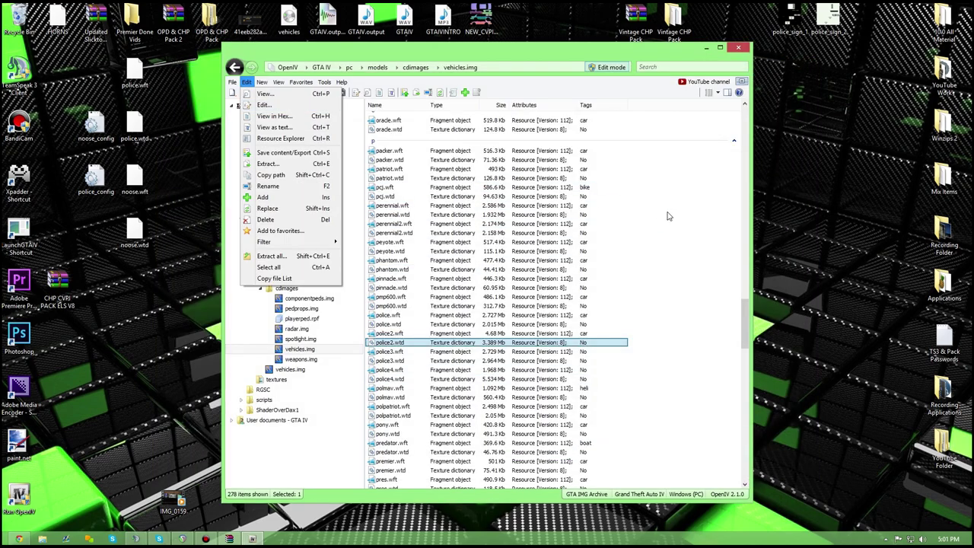
click(266, 238)
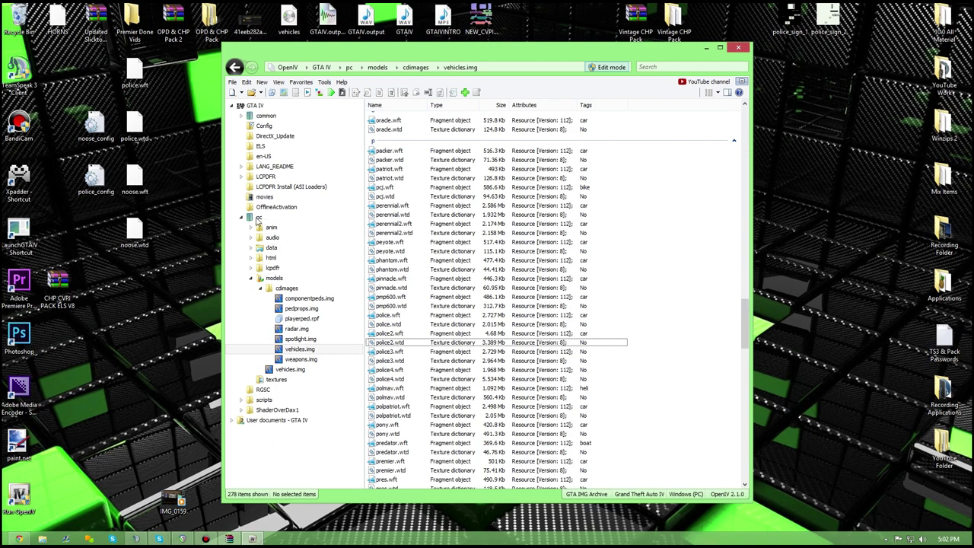
click(258, 218)
click(272, 238)
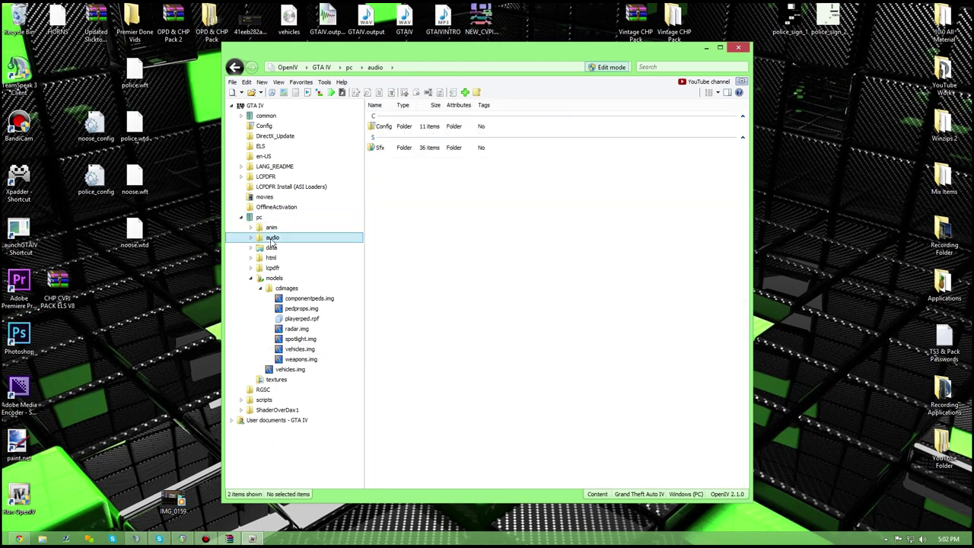
click(388, 149)
double_click(388, 151)
scroll(414, 400, down, 3)
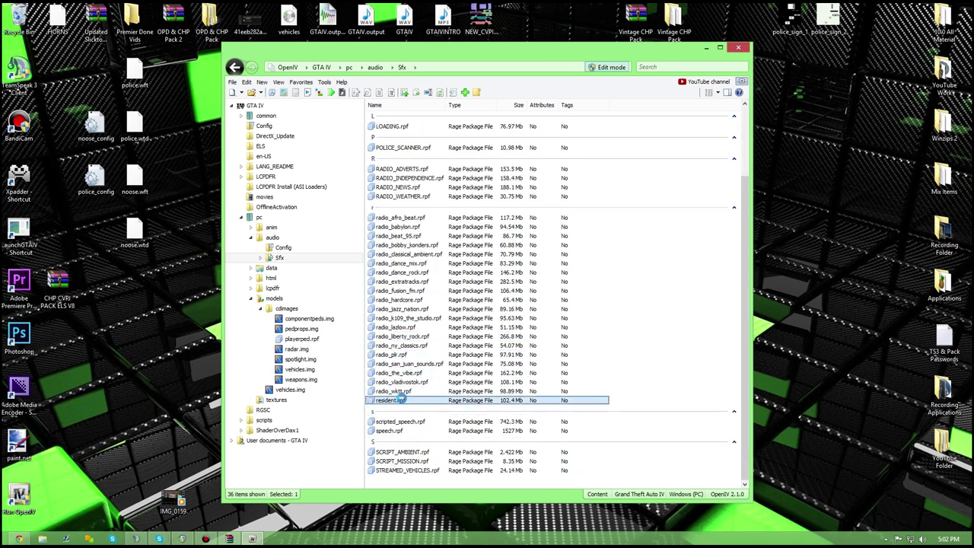
double_click(387, 401)
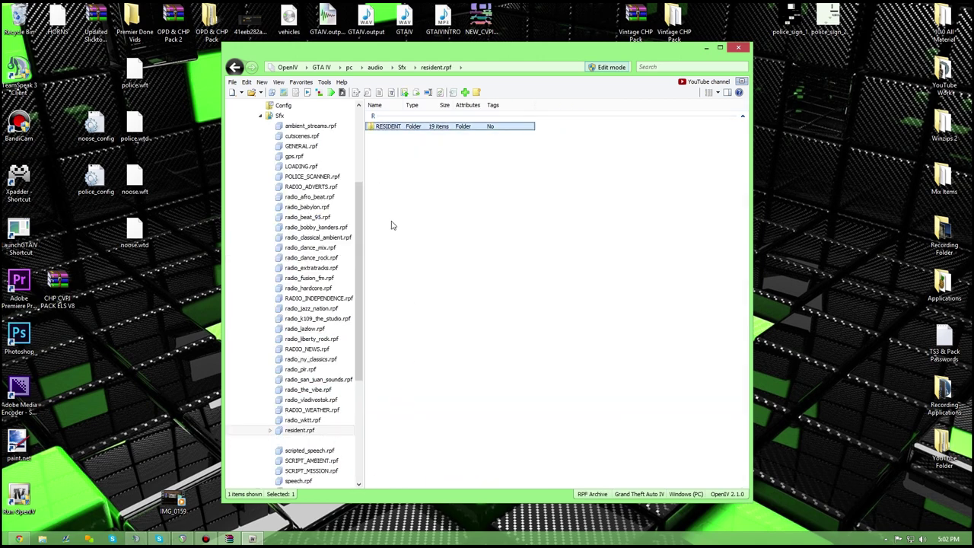
double_click(399, 129)
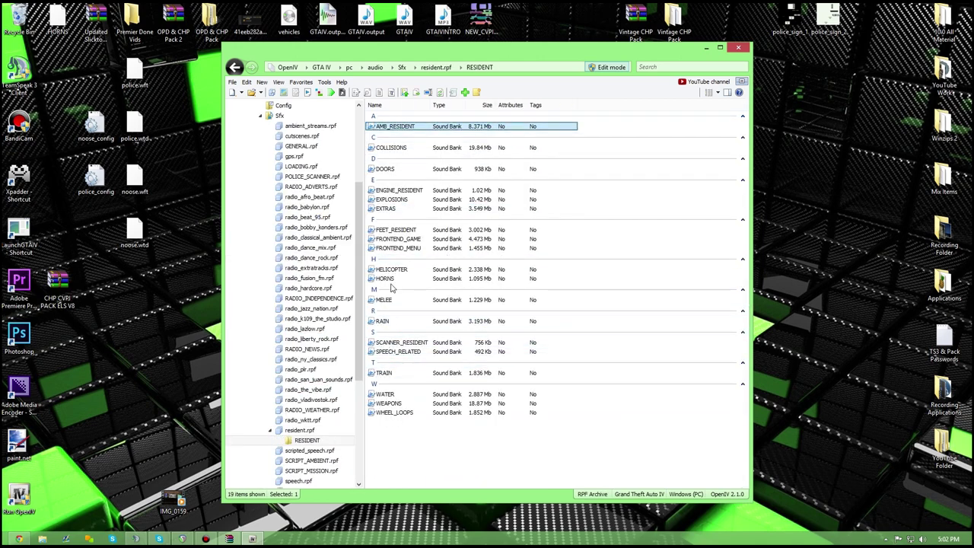
click(389, 280)
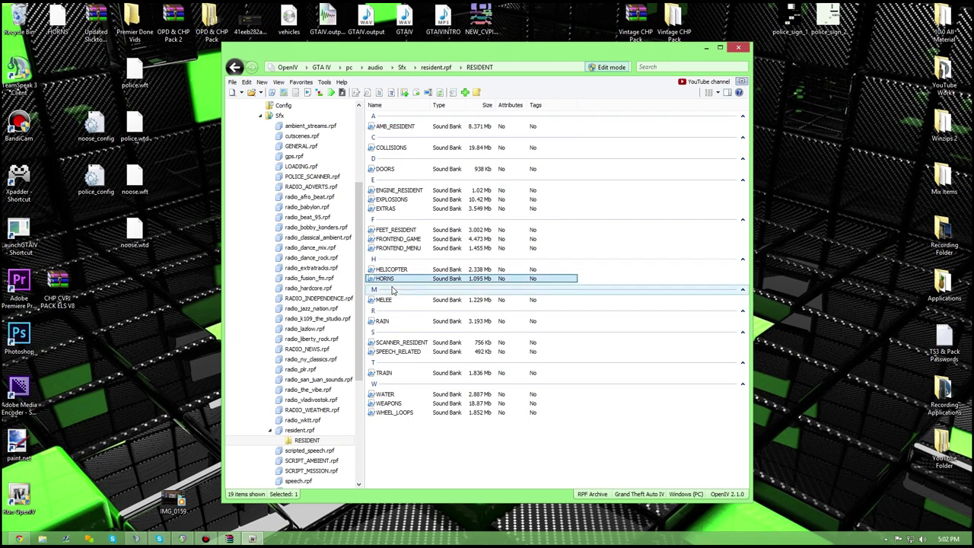
click(393, 405)
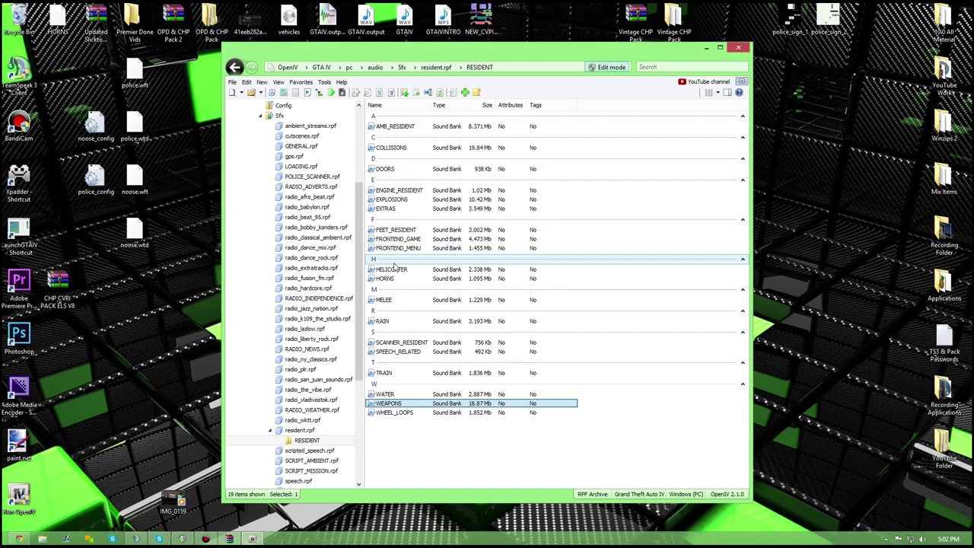
click(161, 401)
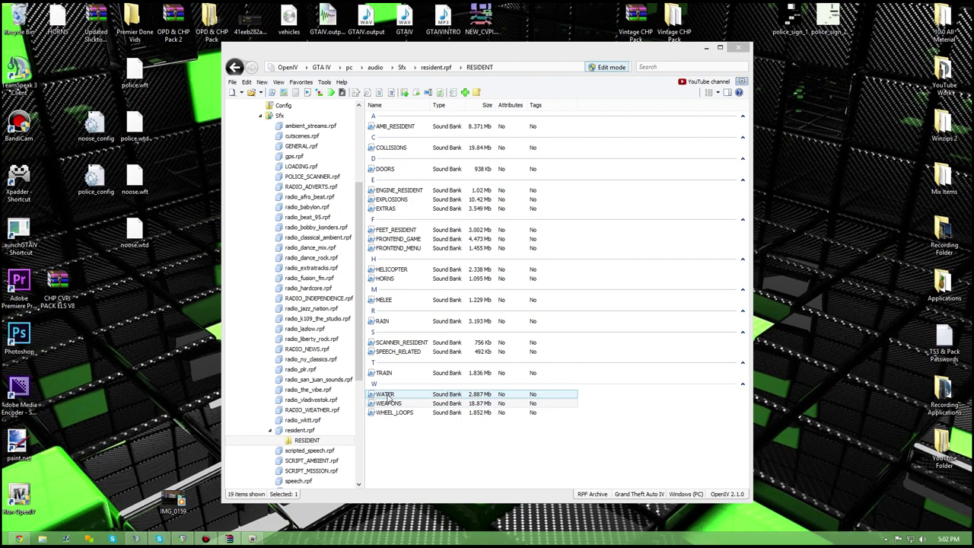
Begin adding a file and replacing the WEAPONS sound bank, cancelling both.
click(465, 92)
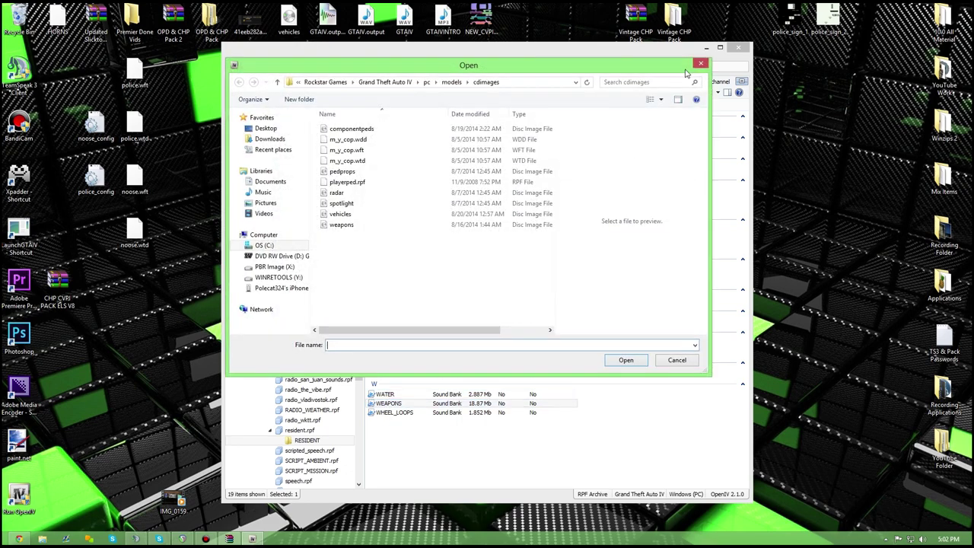
click(702, 68)
right_click(393, 407)
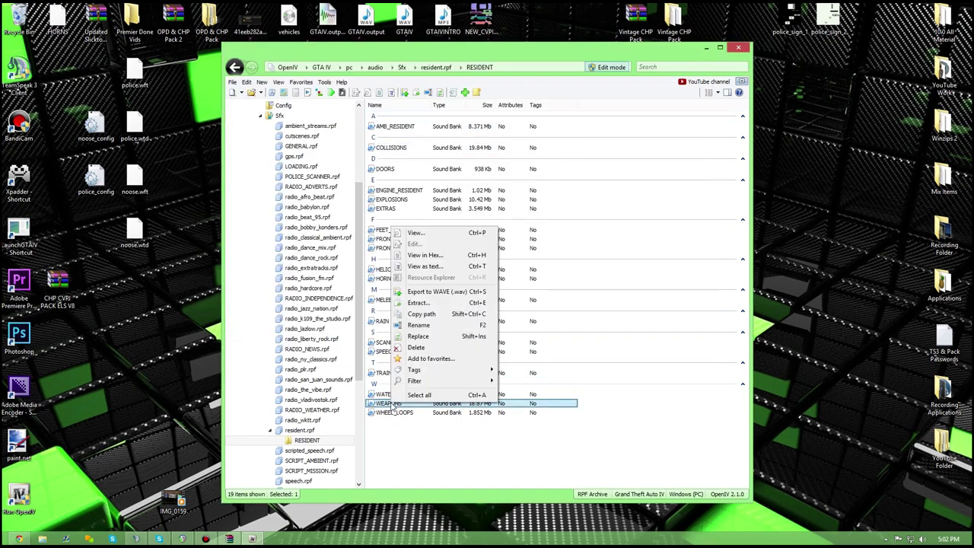
click(403, 335)
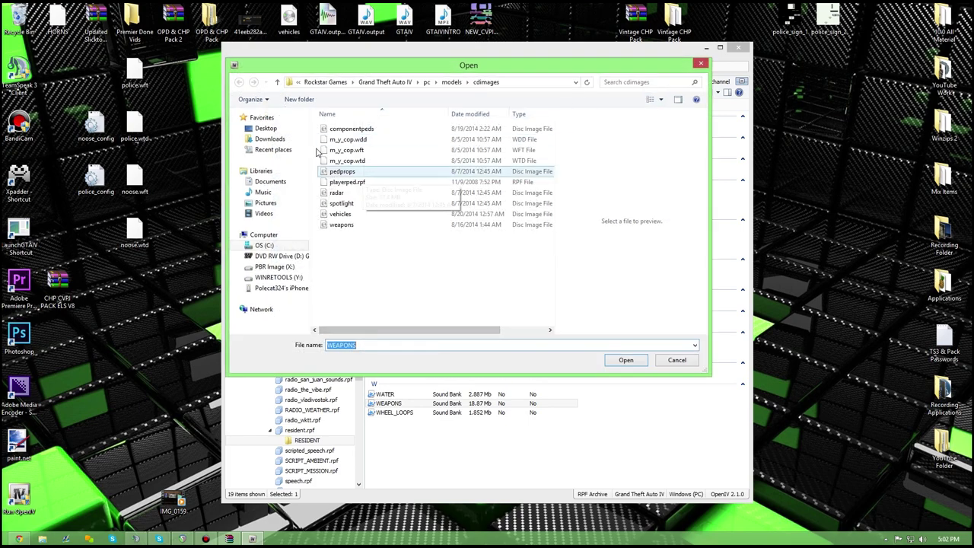
click(265, 128)
scroll(473, 184, down, 10)
click(678, 361)
Rebuild resident.rpf, acknowledge completion, and decline reopening the rebuilt archive.
click(233, 83)
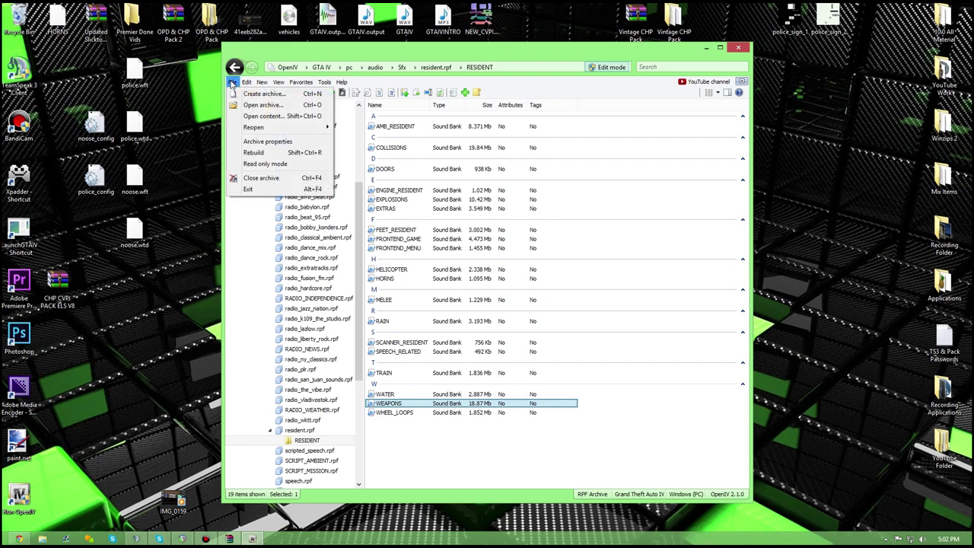
click(254, 152)
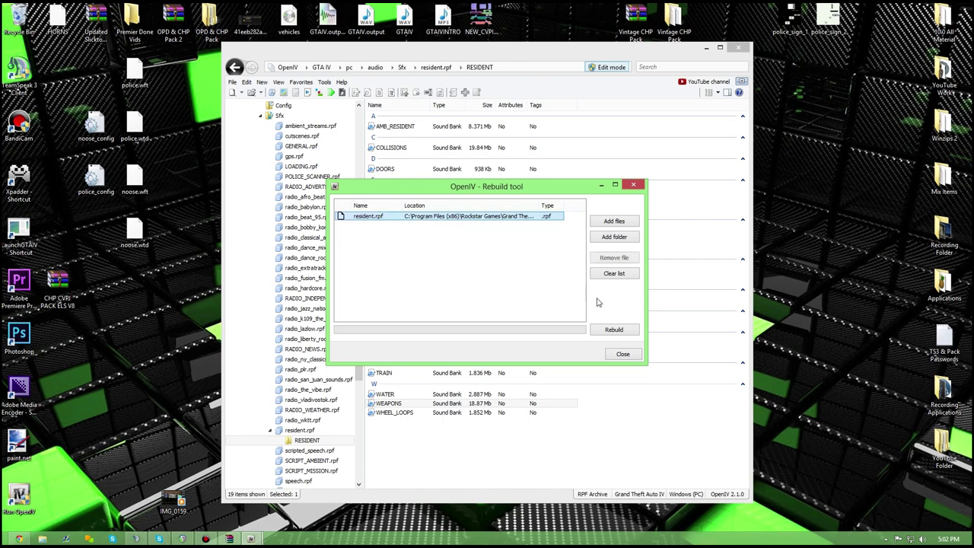
click(619, 332)
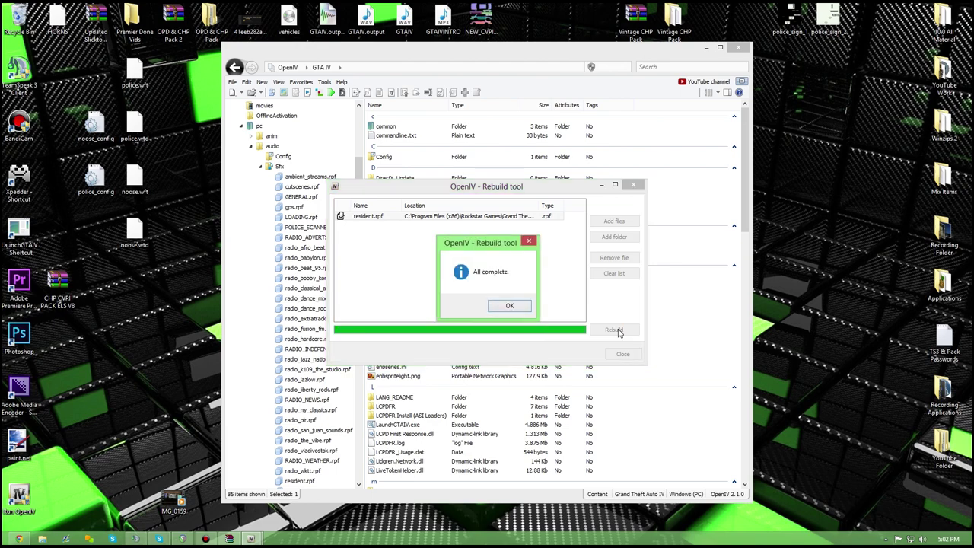
click(509, 306)
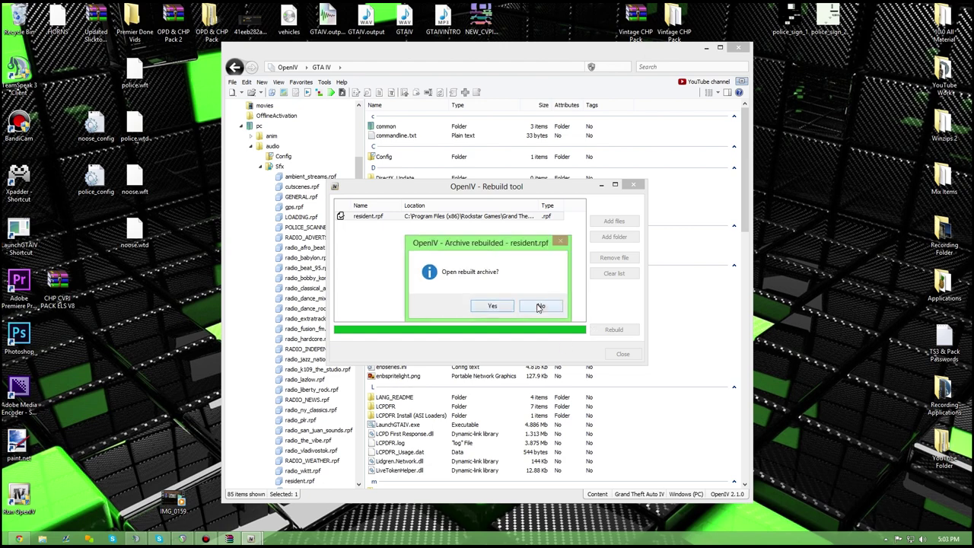
click(540, 306)
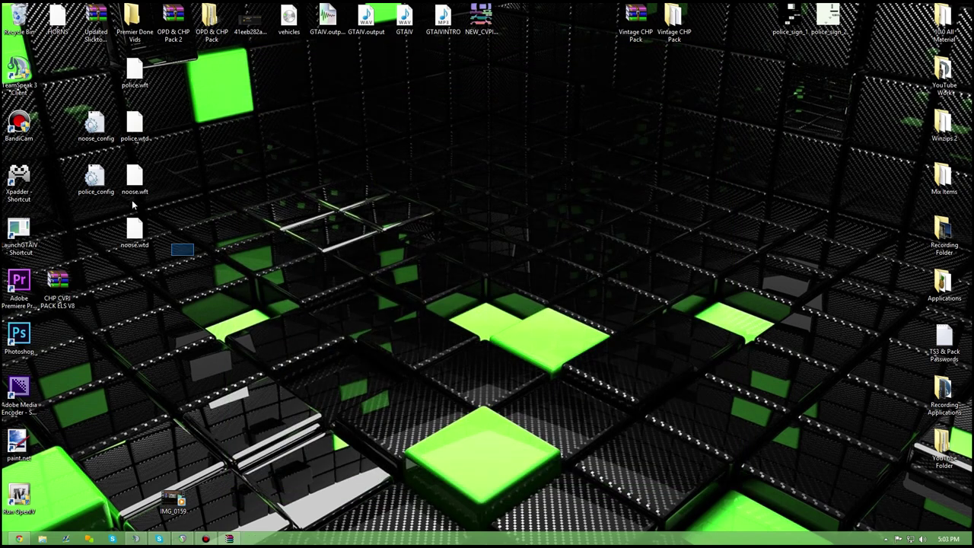
Move the desktop noose and police_config files into the game's ELS folder, replacing the originals.
drag(195, 256, 115, 165)
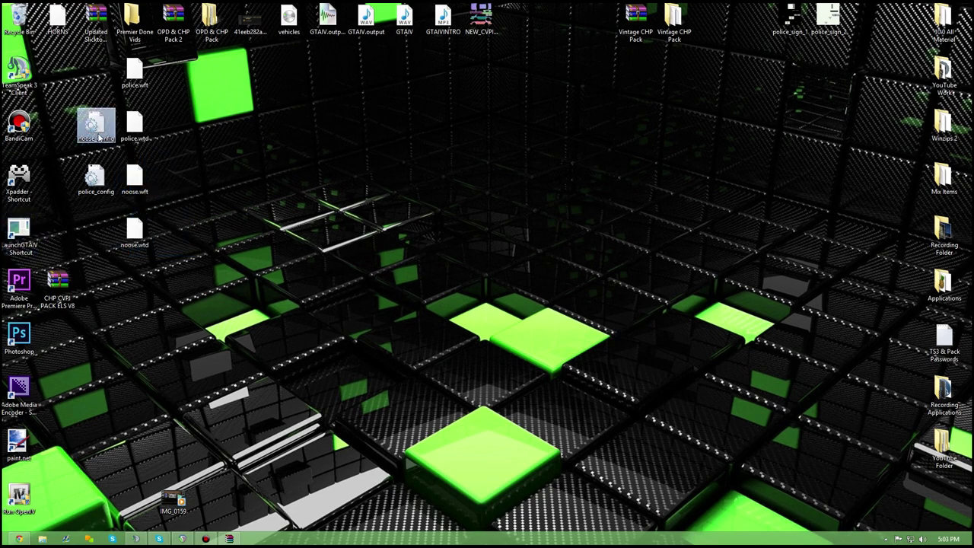
click(95, 177)
right_click(12, 226)
click(46, 251)
scroll(389, 230, up, 15)
double_click(330, 209)
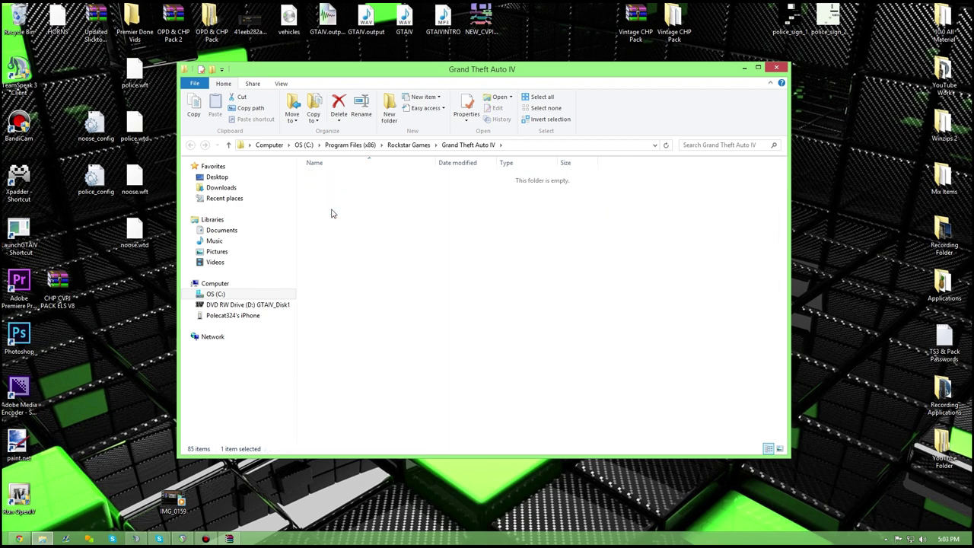
drag(95, 179, 460, 301)
click(445, 214)
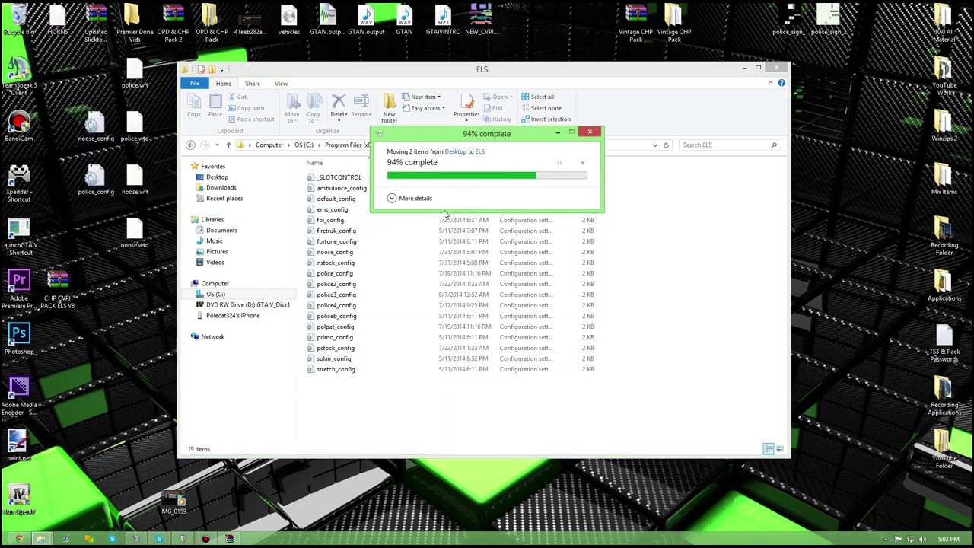
click(777, 68)
Empty the Recycle Bin from its desktop icon, confirming permanent deletion of both items.
right_click(22, 10)
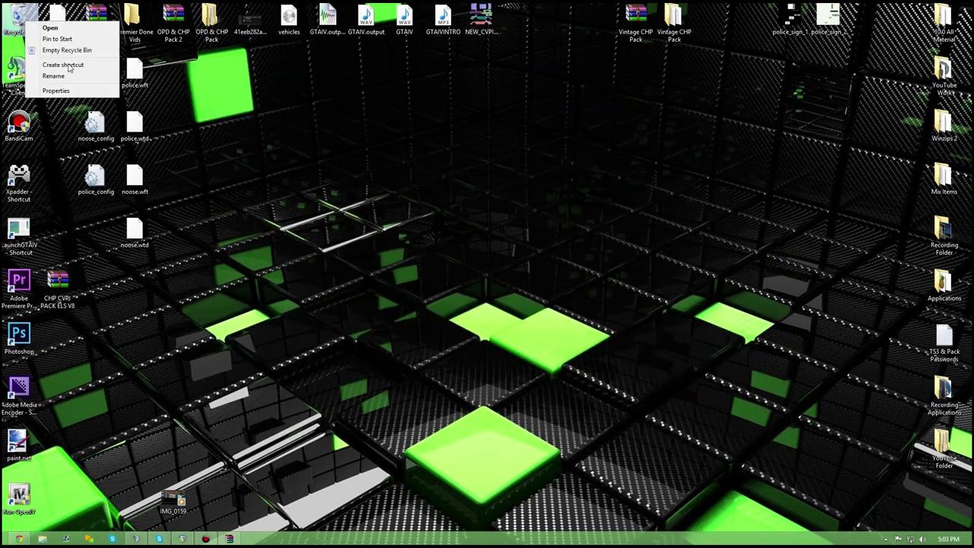
click(64, 50)
click(527, 278)
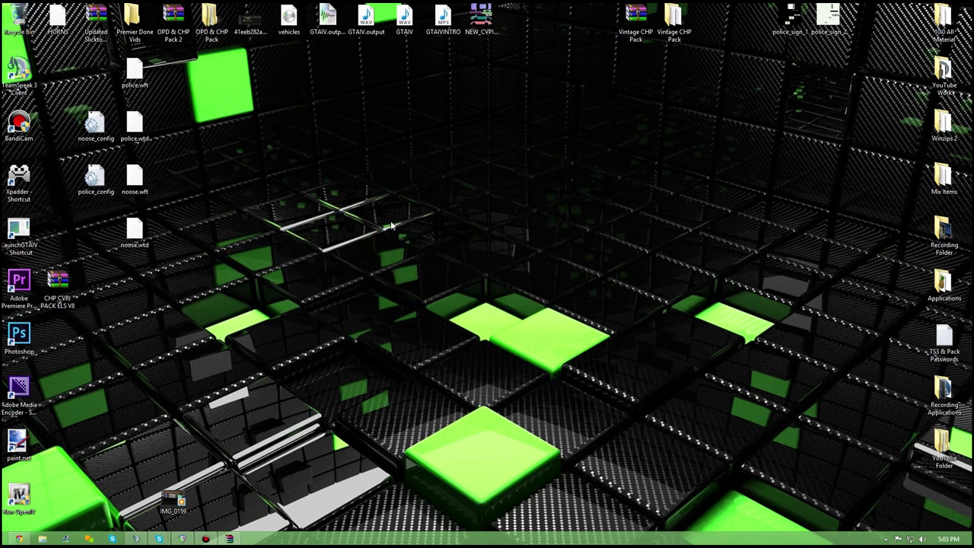